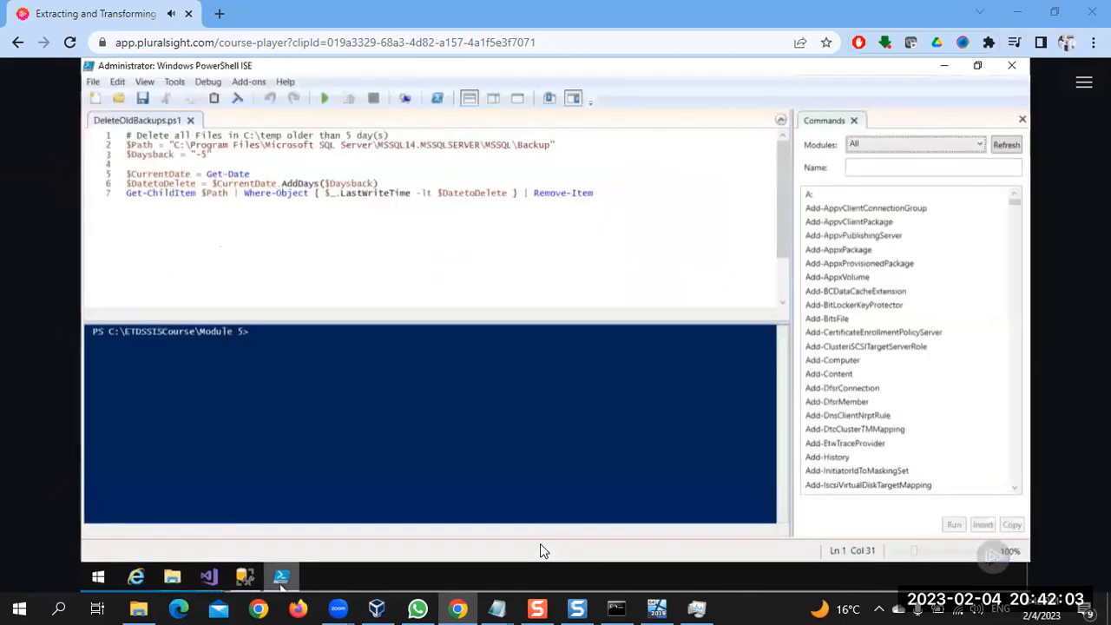
# Pause the course video on the DeleteOldBackups.ps1 script and open a new blank Notepad document
pyautogui.moveTo(545, 543)
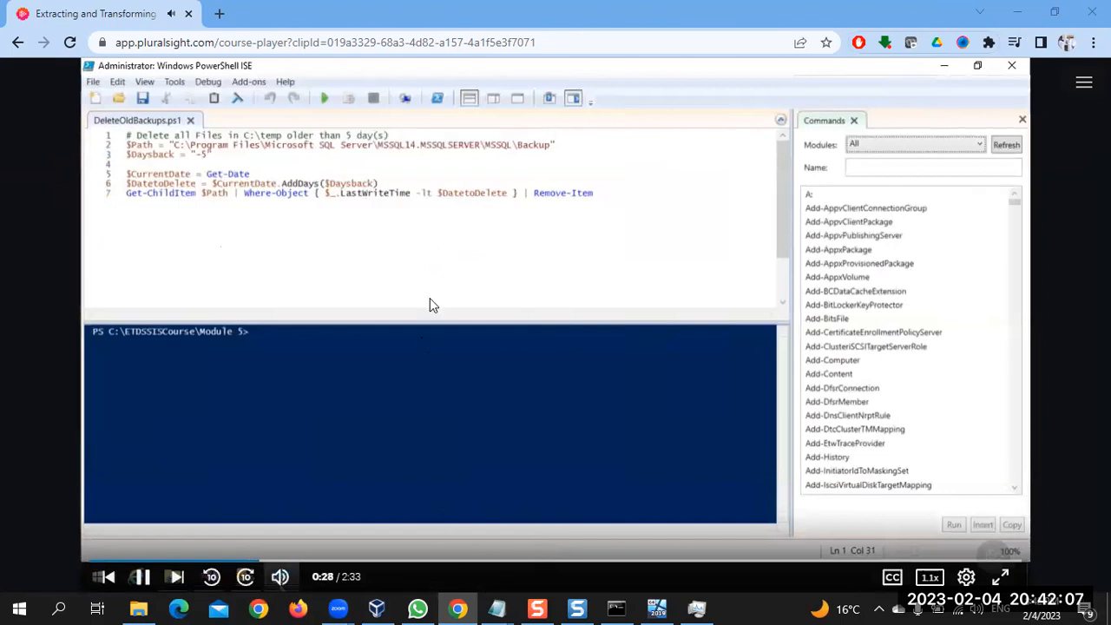
pyautogui.click(379, 290)
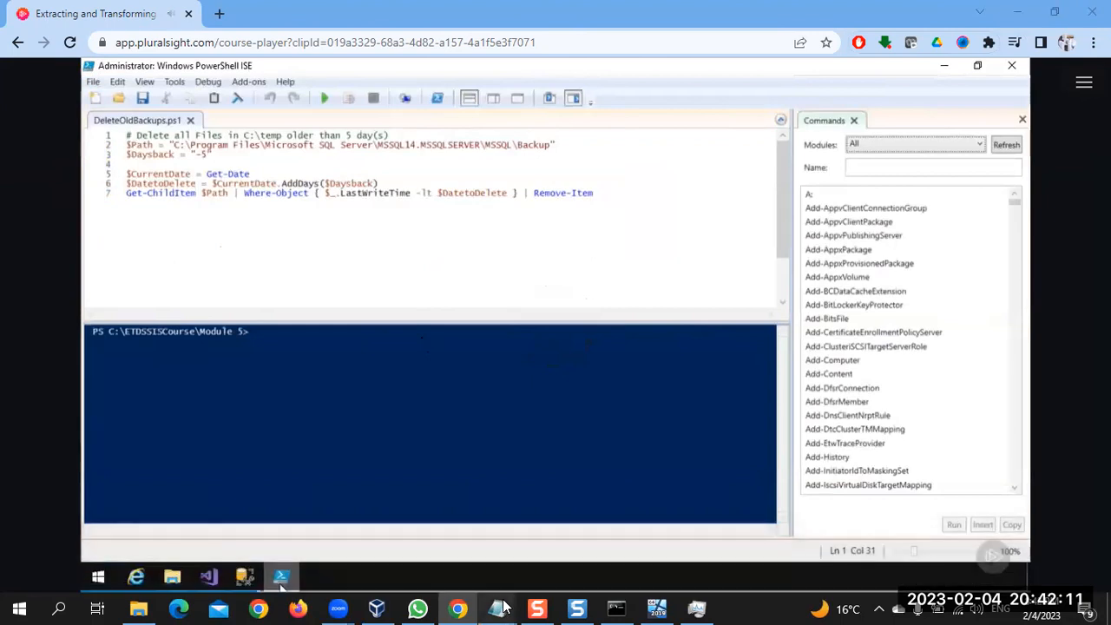
pyautogui.moveTo(498, 608)
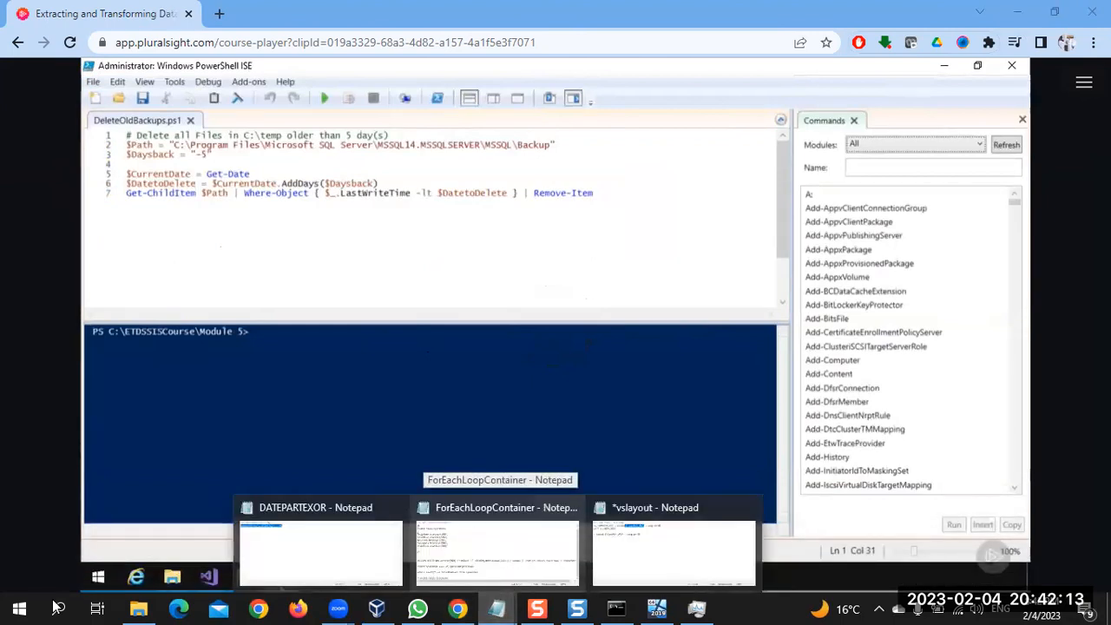
pyautogui.click(19, 608)
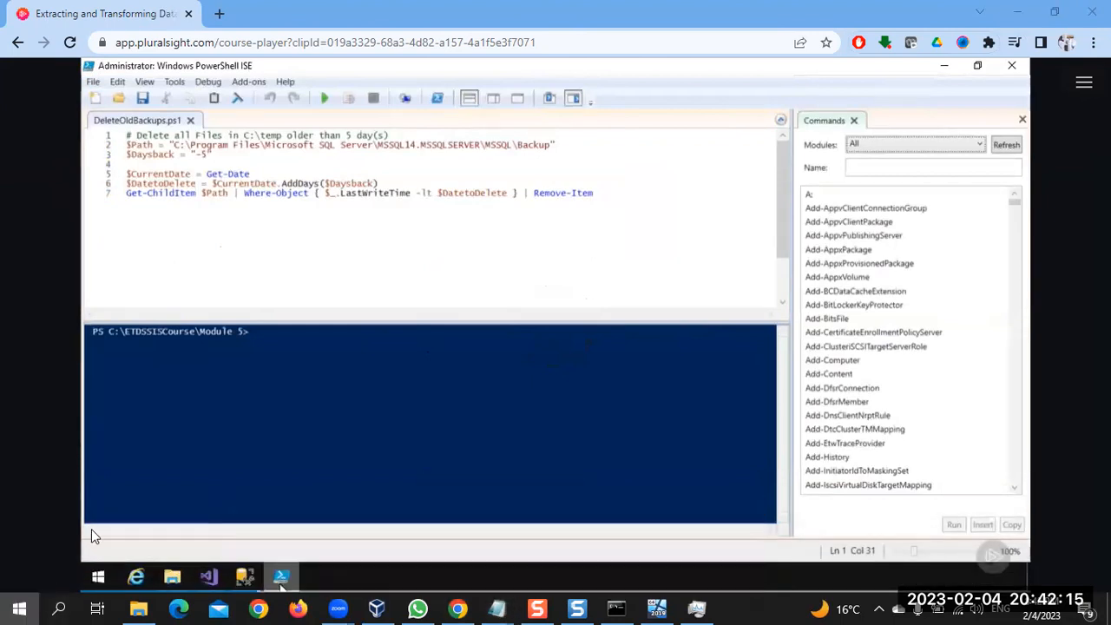
pyautogui.click(276, 544)
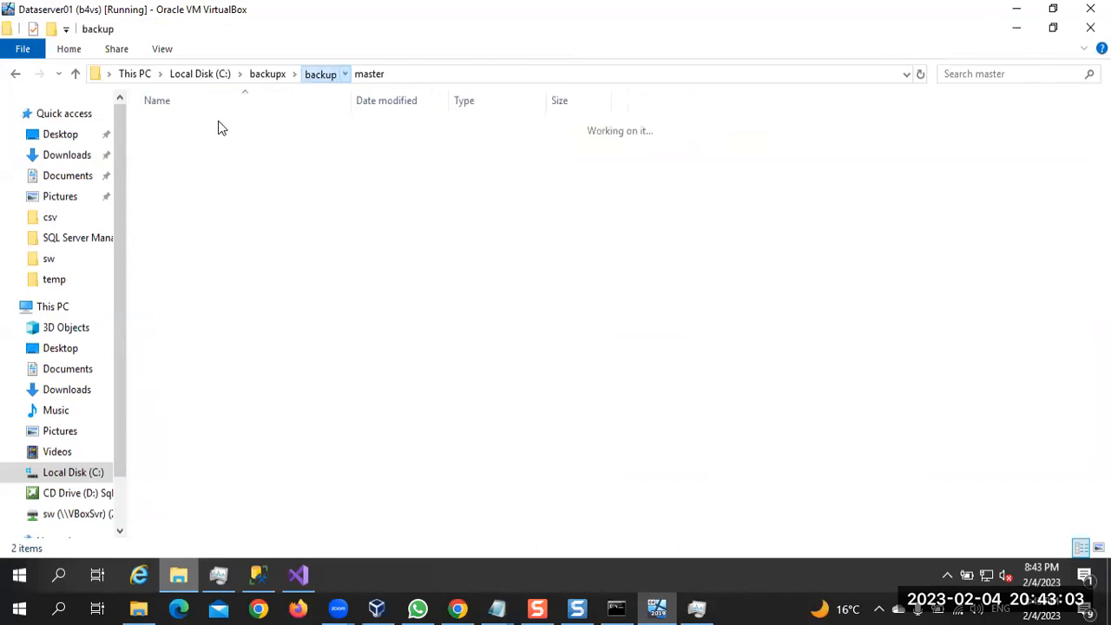
# In the virtual machine's File Explorer, move both backup files from the master folder up into C:\backupx\backup
pyautogui.doubleClick(215, 131)
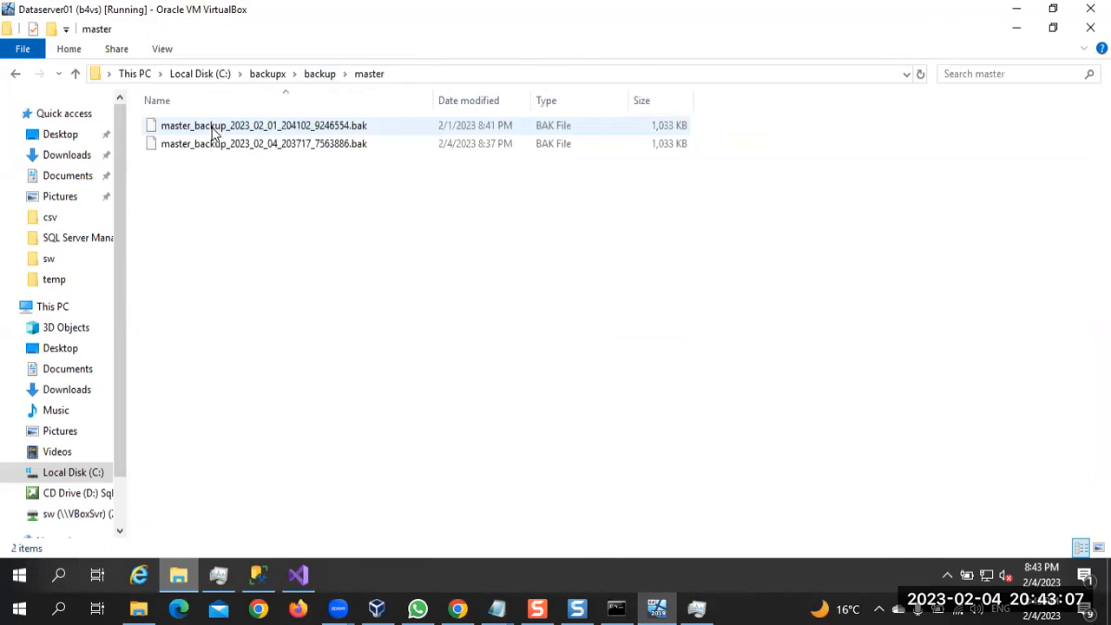
pyautogui.hotkey('ctrl', 'a')
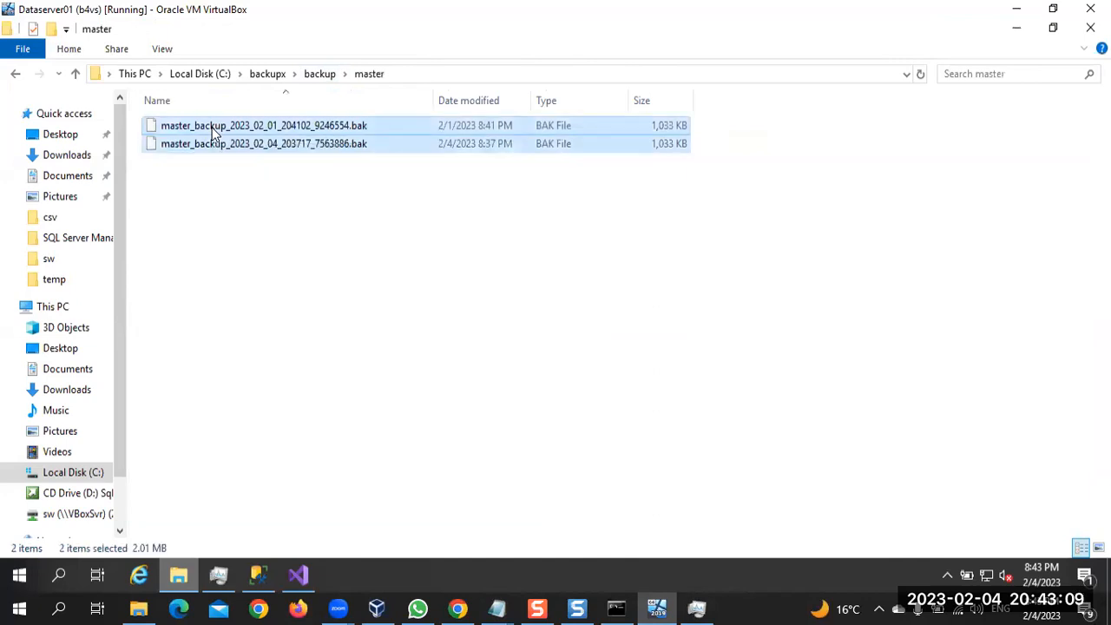
pyautogui.click(321, 74)
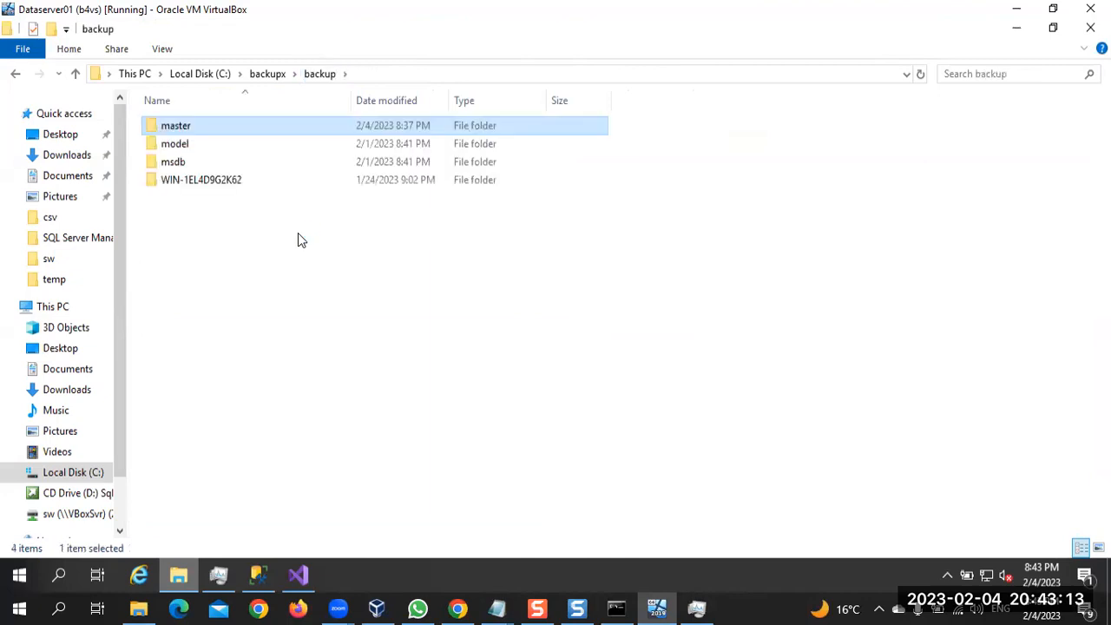
pyautogui.hotkey('ctrl', 'v')
# Move both backup files from the model folder up into C:\backupx\backup and reload the folder
pyautogui.click(191, 149)
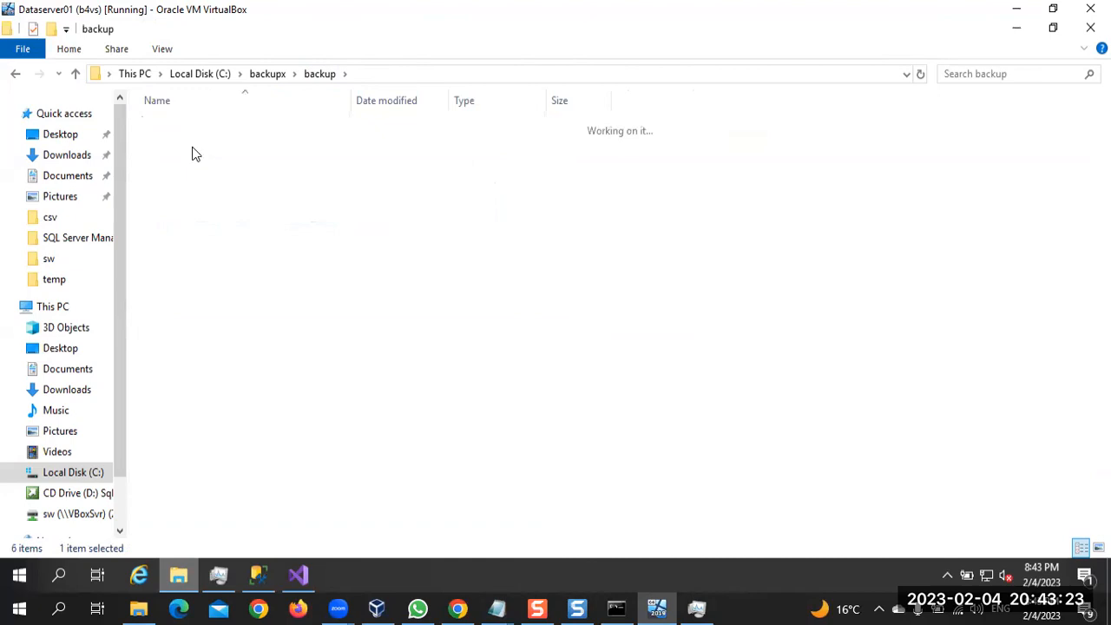
pyautogui.hotkey('ctrl', 'a')
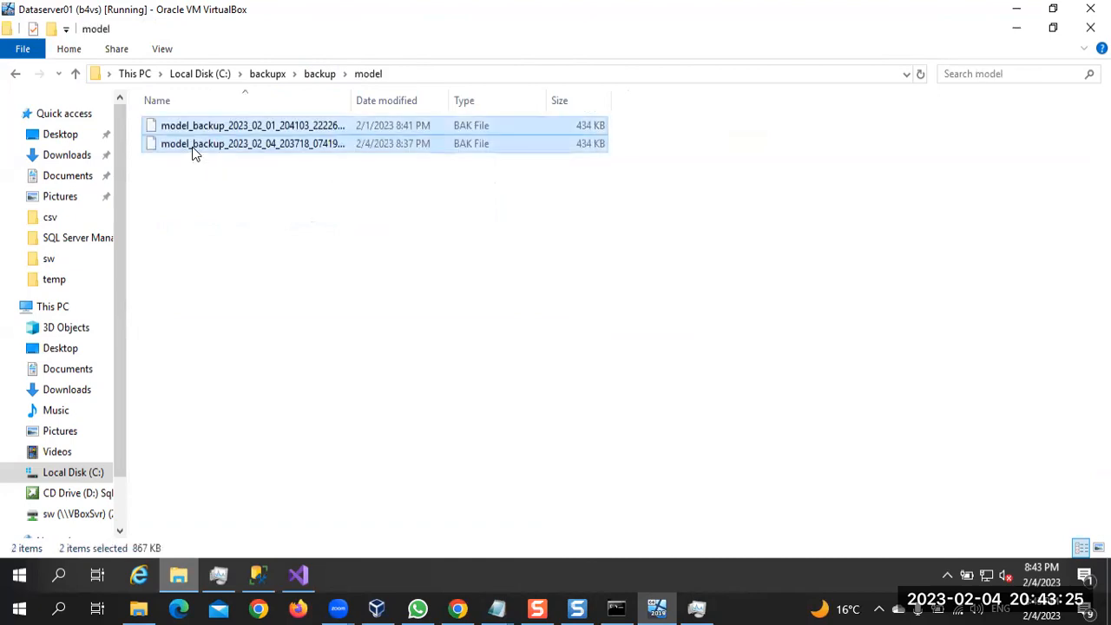
pyautogui.click(319, 74)
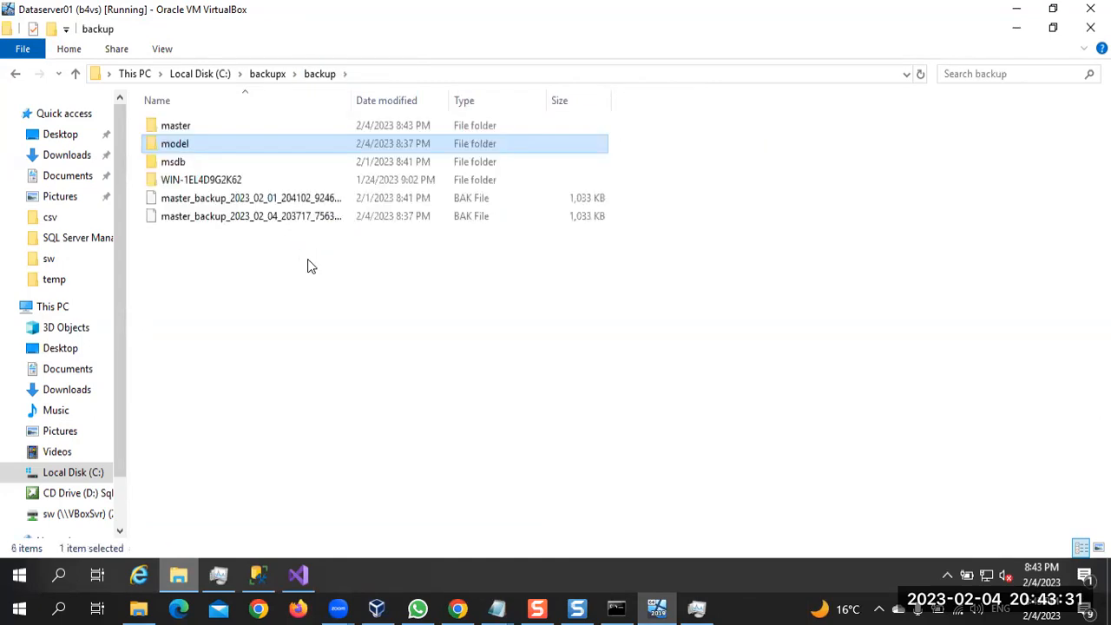
pyautogui.click(268, 74)
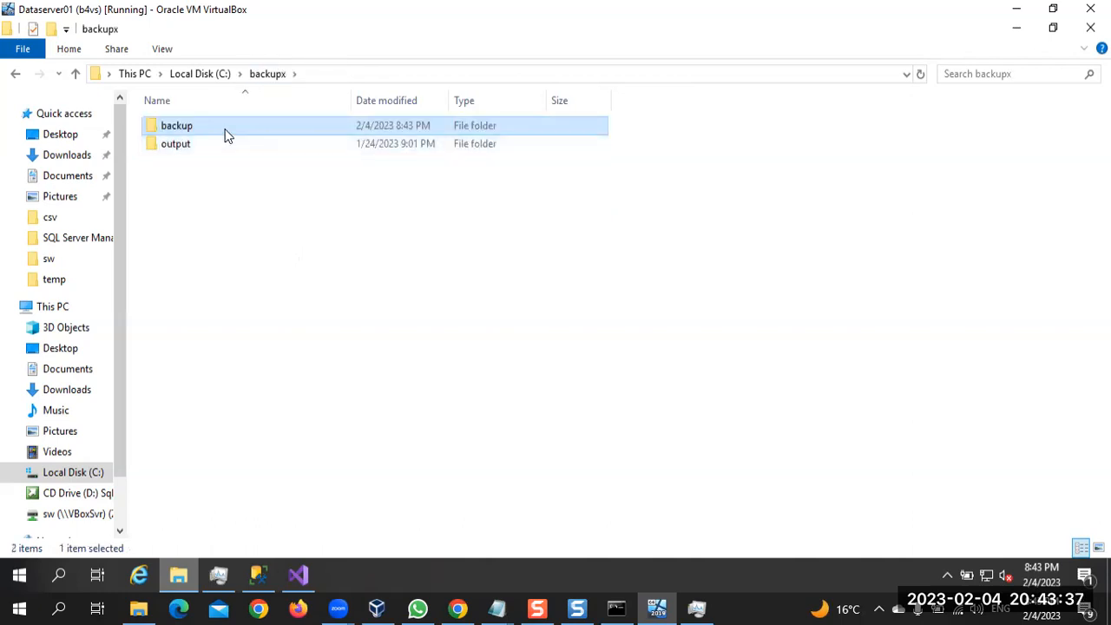
pyautogui.doubleClick(225, 134)
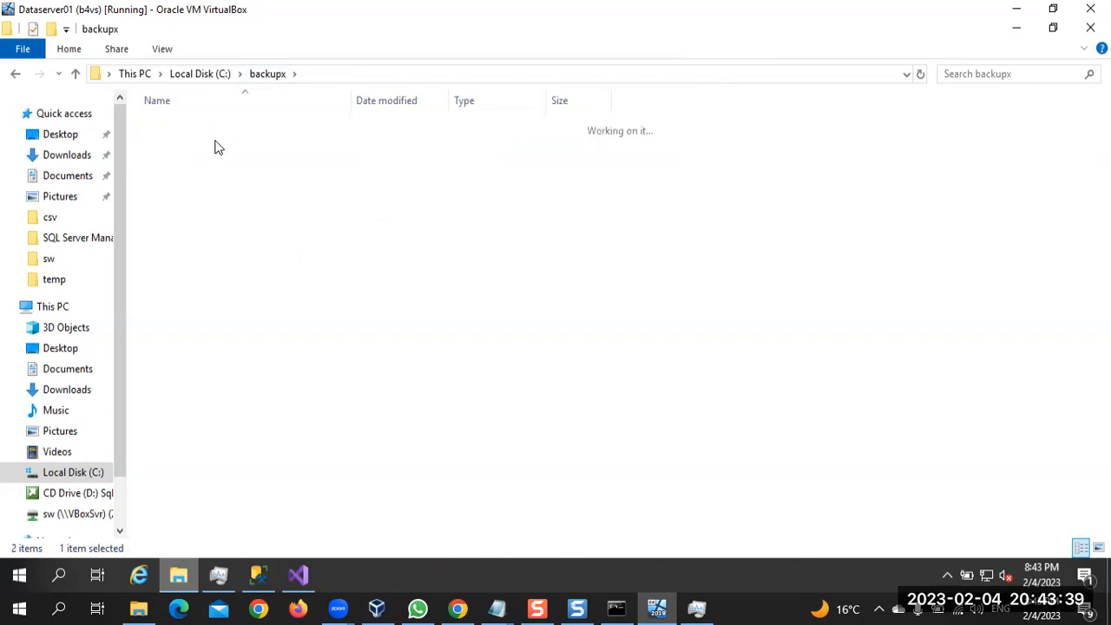
# Move both backup files from the msdb folder up into C:\backupx\backup
pyautogui.doubleClick(199, 162)
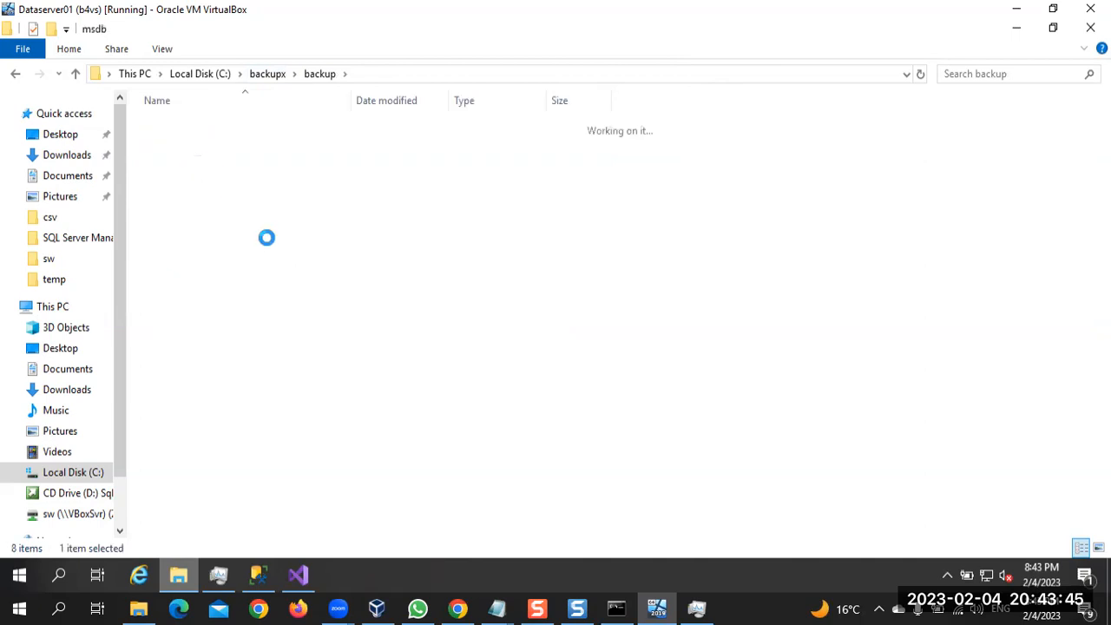
pyautogui.hotkey('ctrl', 'a')
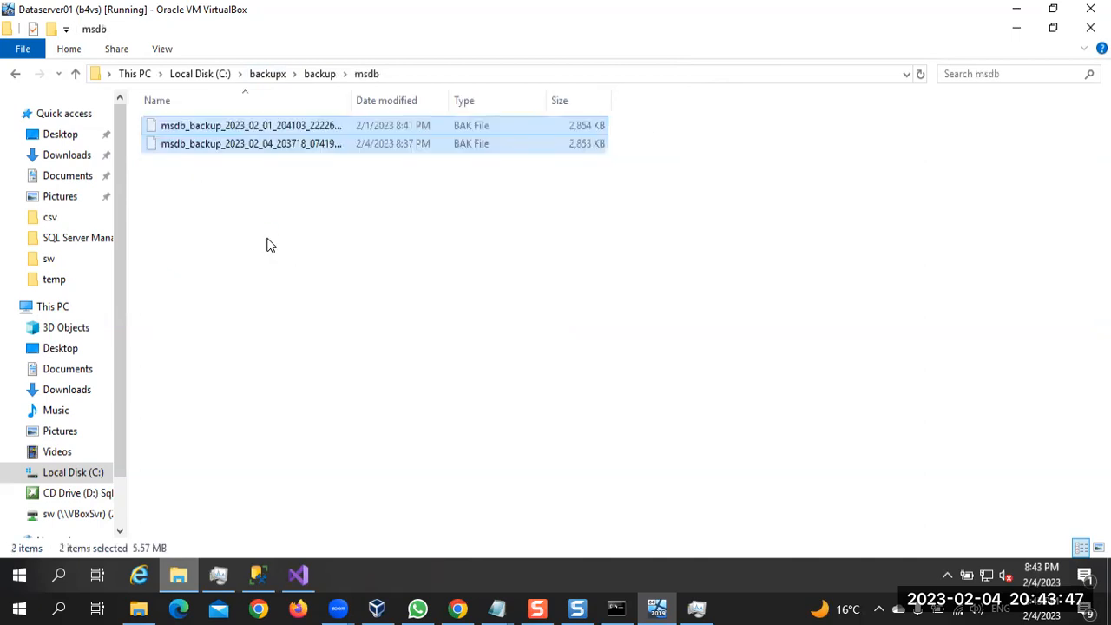
pyautogui.click(323, 75)
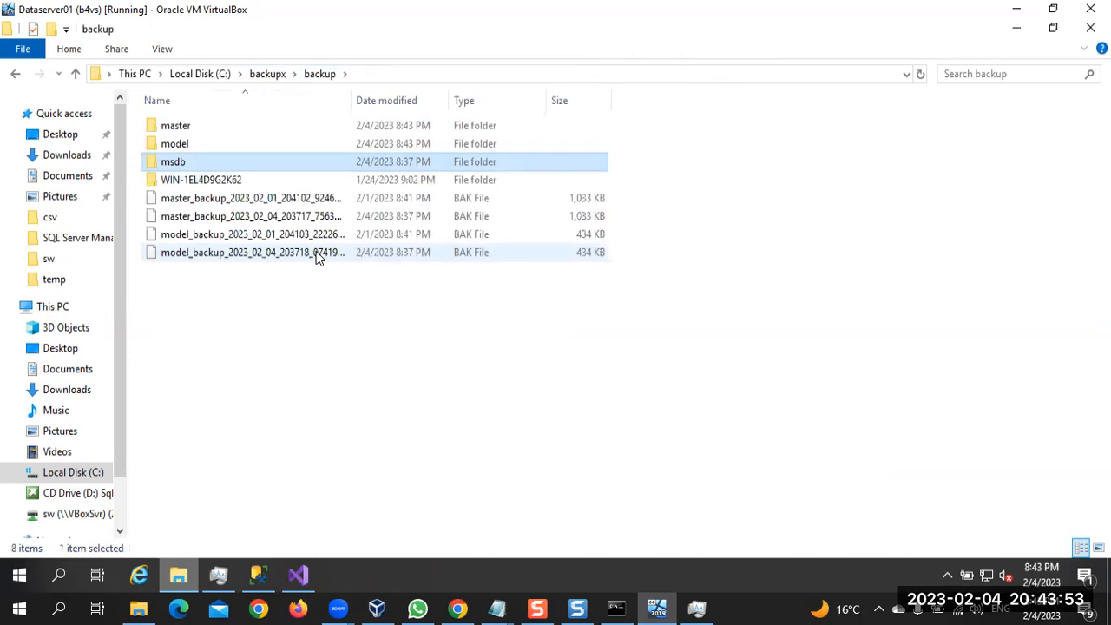
pyautogui.hotkey('ctrl', 'v')
# Permanently delete the emptied master, model and msdb folders
pyautogui.click(199, 127)
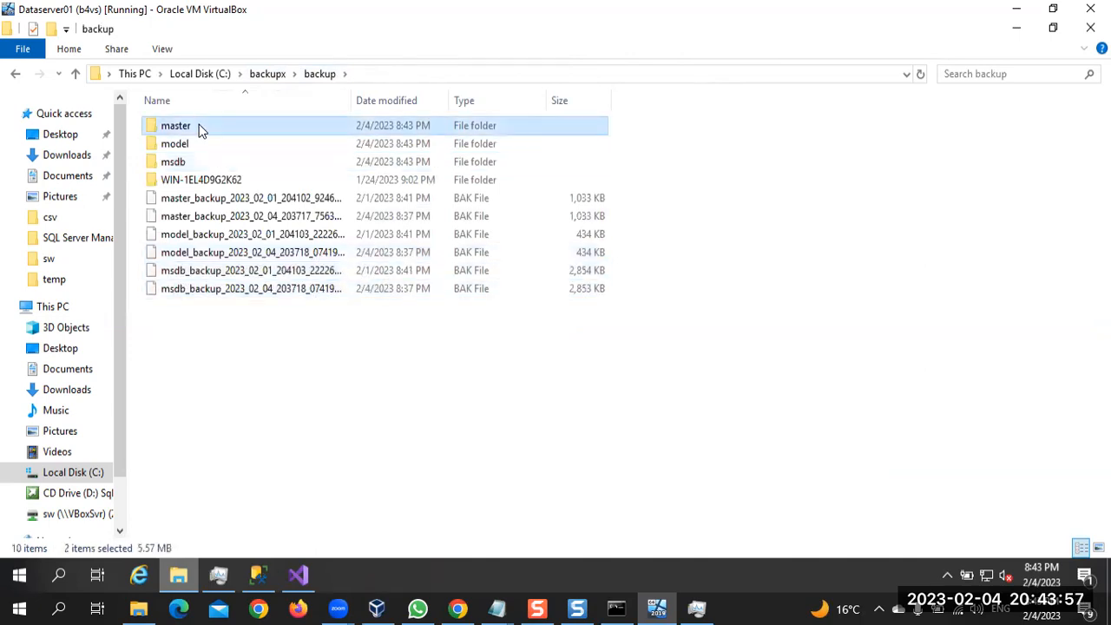
pyautogui.keyDown('shift'); pyautogui.click(193, 169); pyautogui.keyUp('shift')
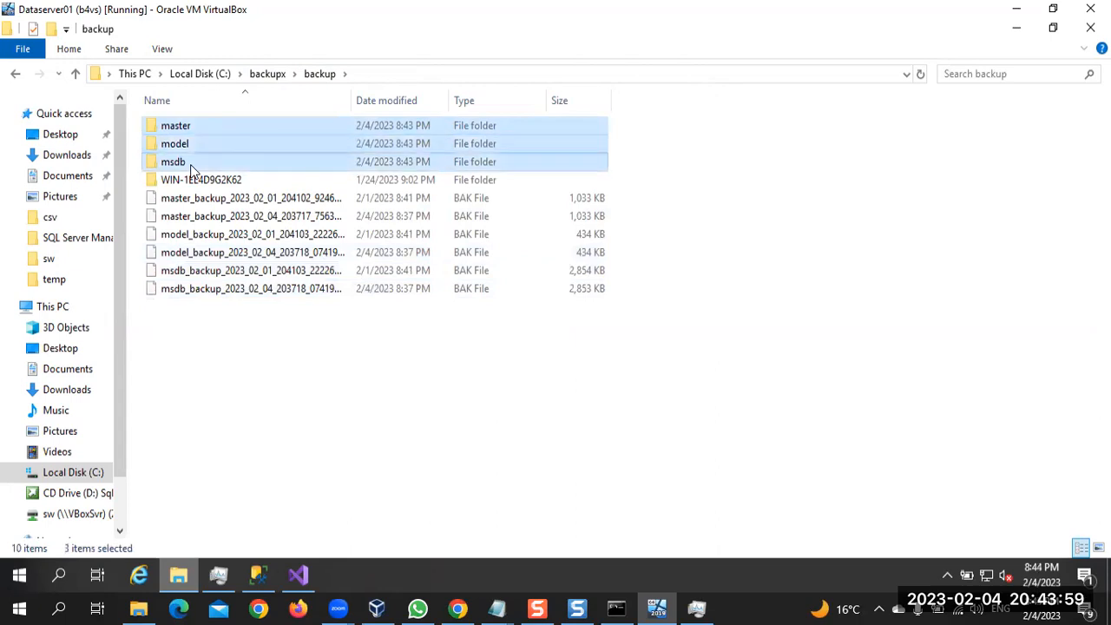
pyautogui.hotkey('shift', 'Delete')
pyautogui.press('Return')
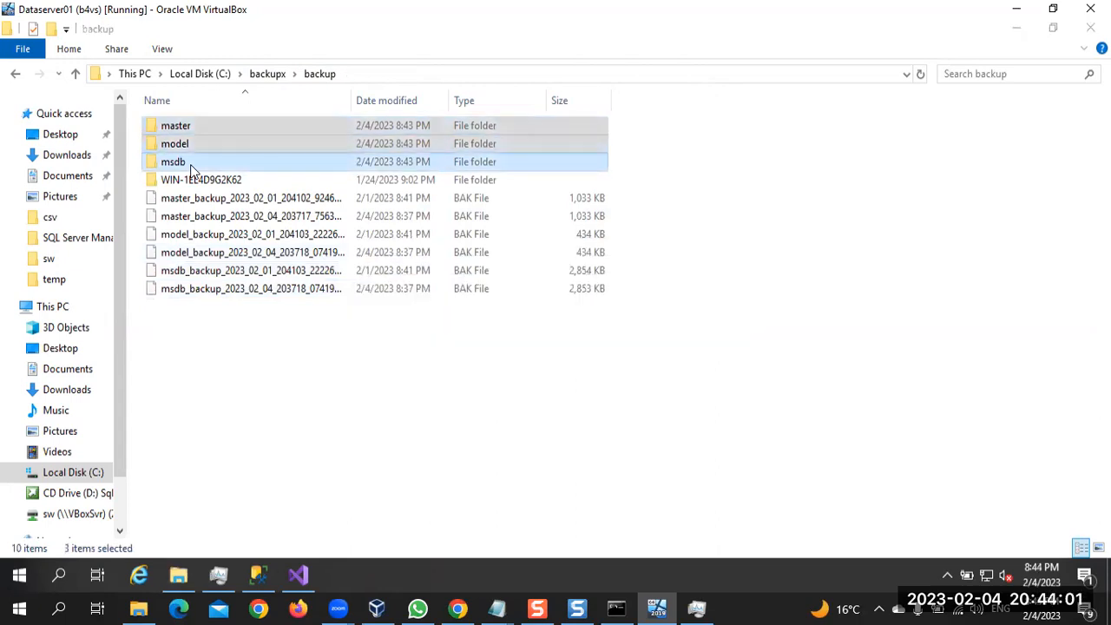
# In Visual Studio's AdminTasks package, turn off creating a sub-directory for each database in the Back Up Database Task and save
pyautogui.click(298, 576)
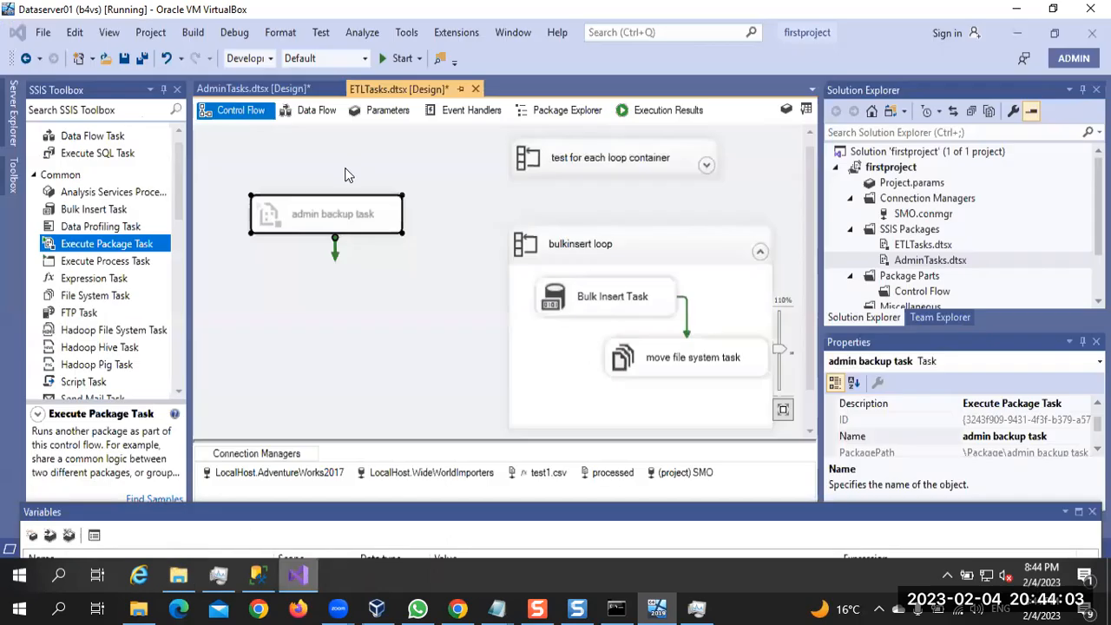
pyautogui.click(277, 94)
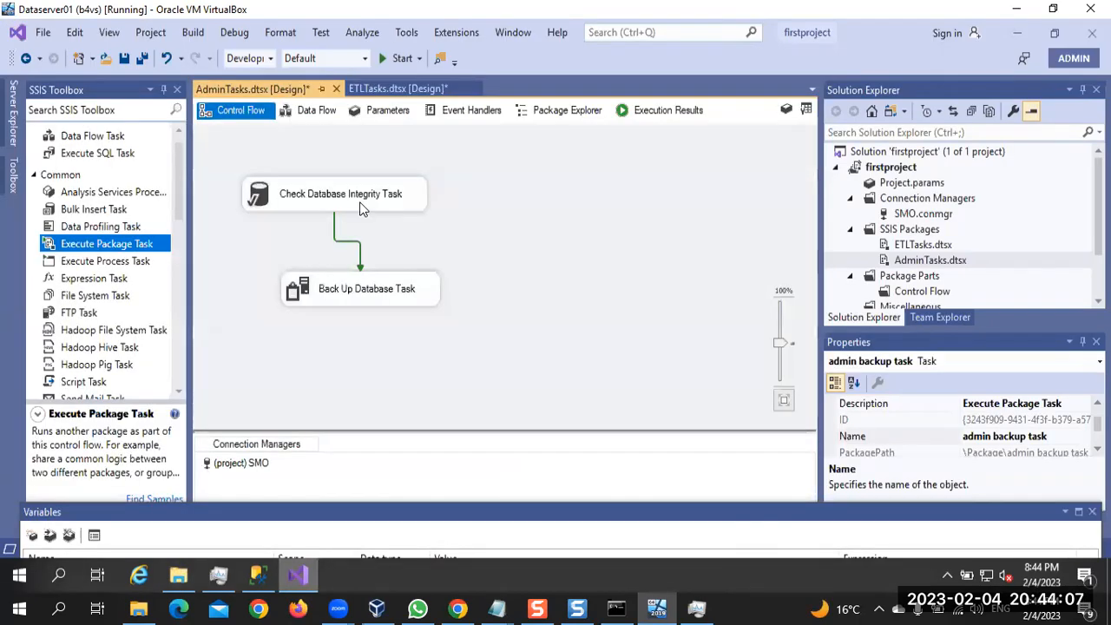
pyautogui.click(346, 294)
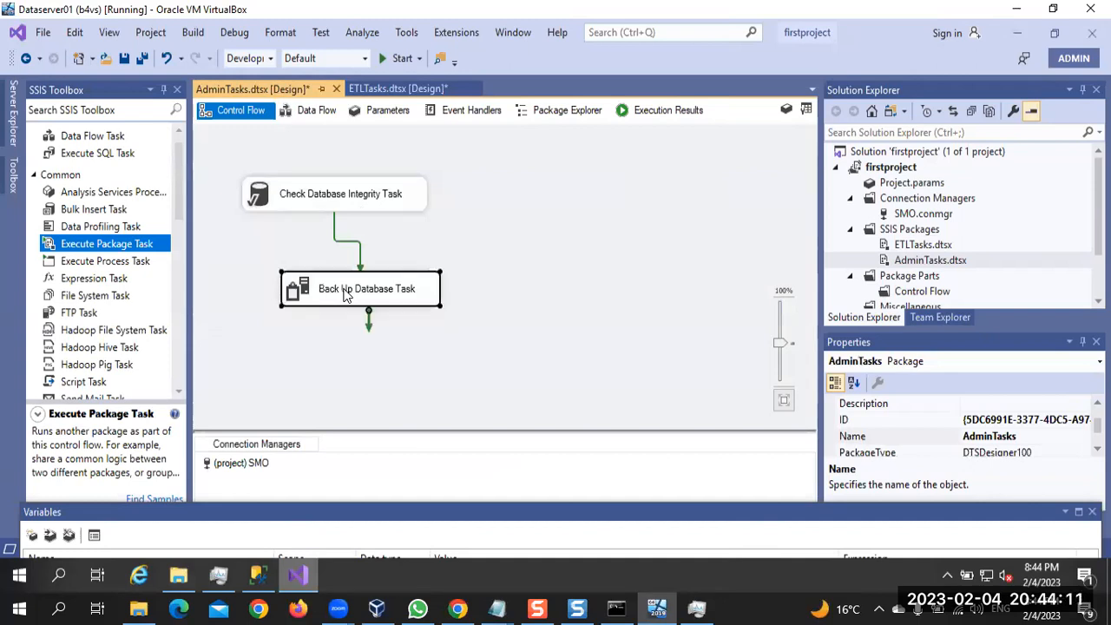
pyautogui.doubleClick(346, 295)
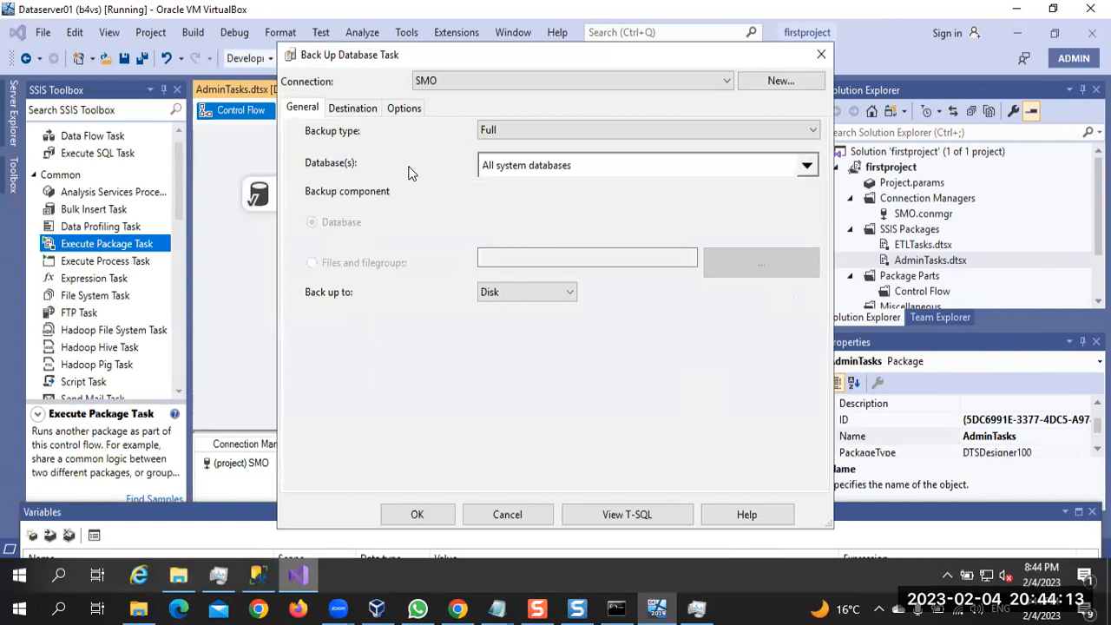
pyautogui.click(356, 110)
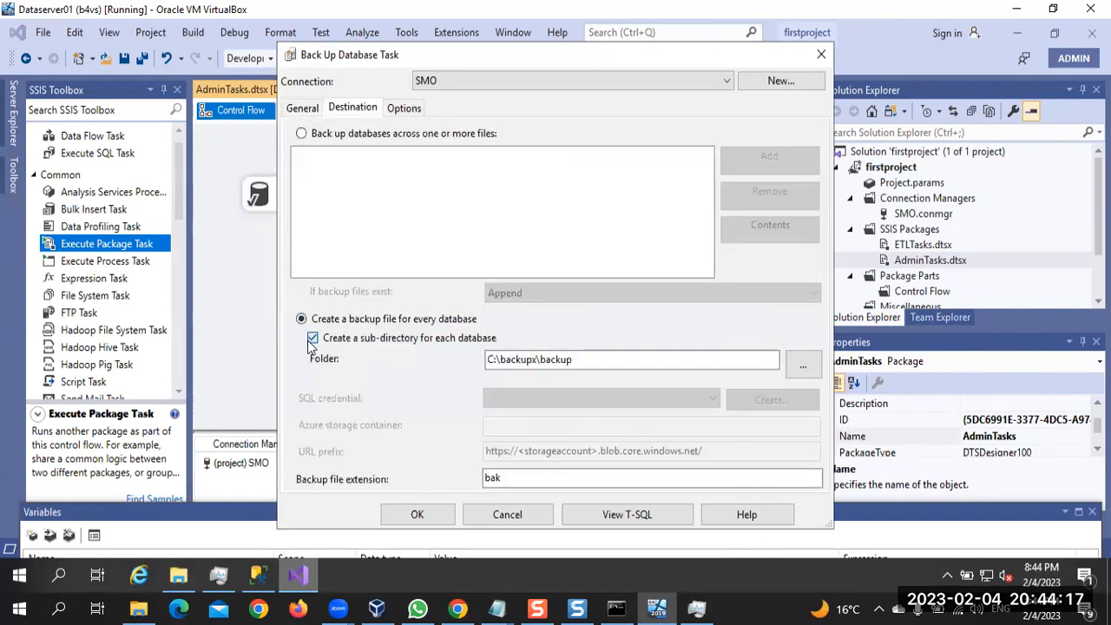
pyautogui.click(416, 514)
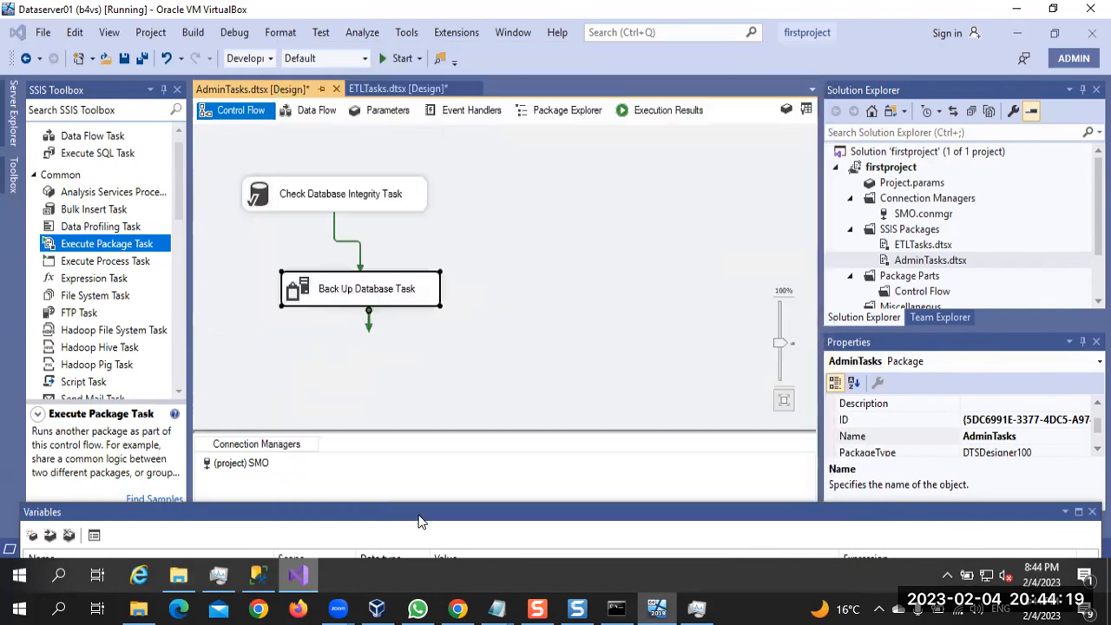
pyautogui.click(124, 58)
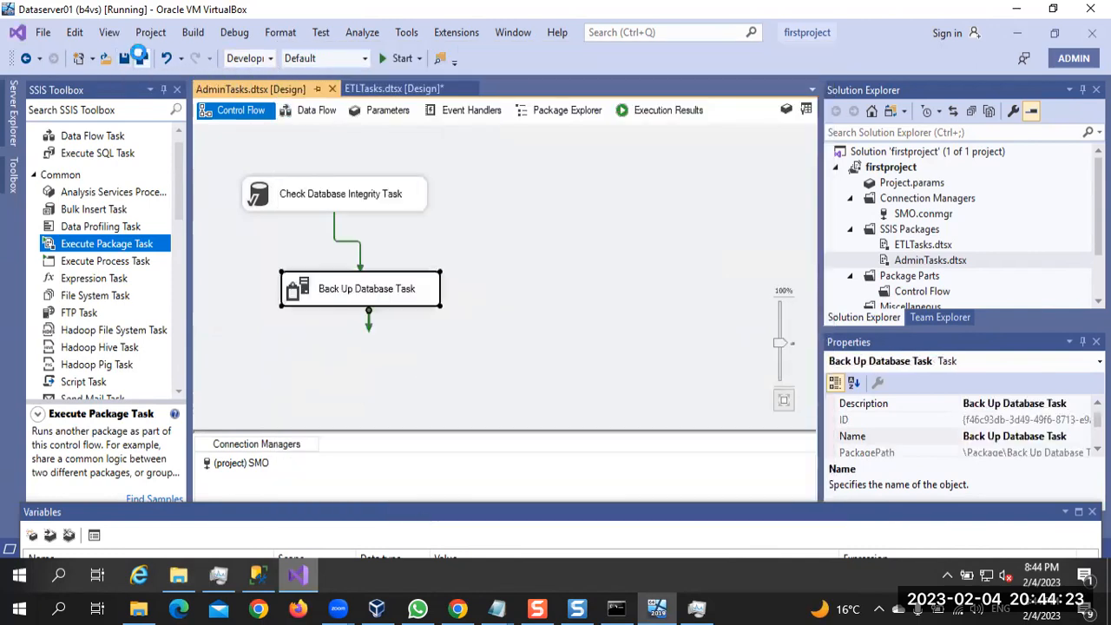
# Copy the backup folder's path from File Explorer and set the untitled Notepad script's $Path to "C:\backupx\backup"
pyautogui.click(260, 574)
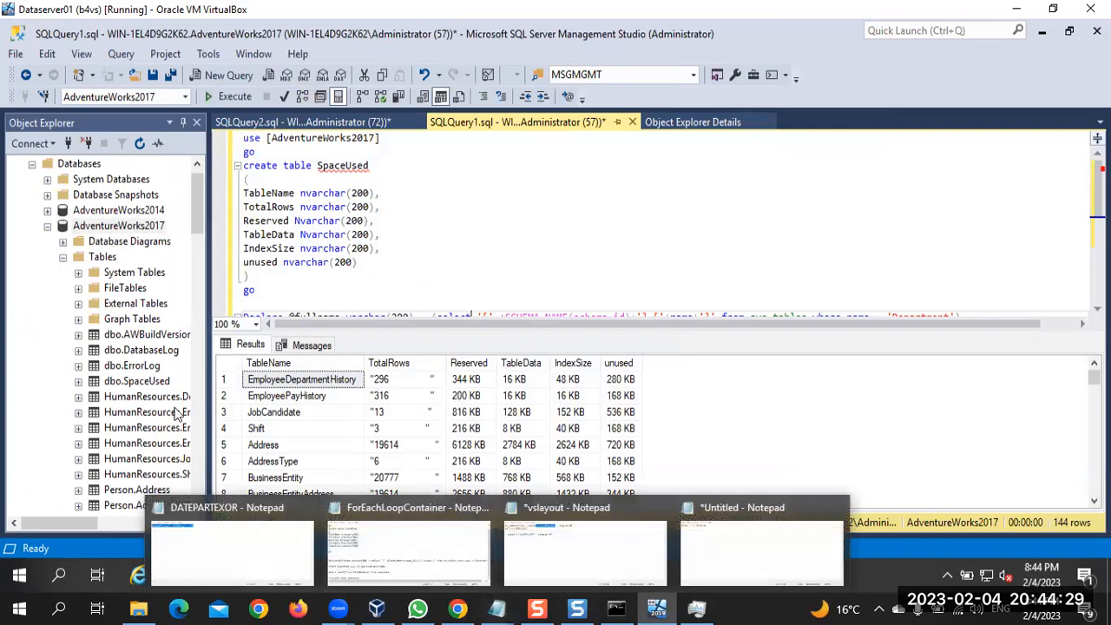
pyautogui.click(178, 576)
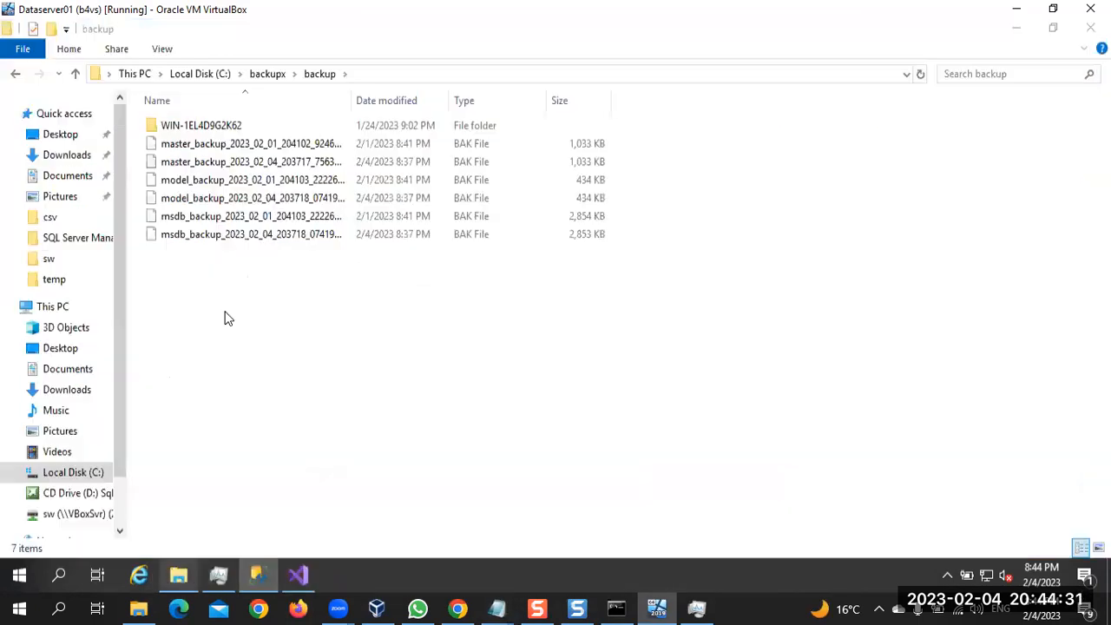
pyautogui.click(368, 75)
pyautogui.hotkey('ctrl', 'c')
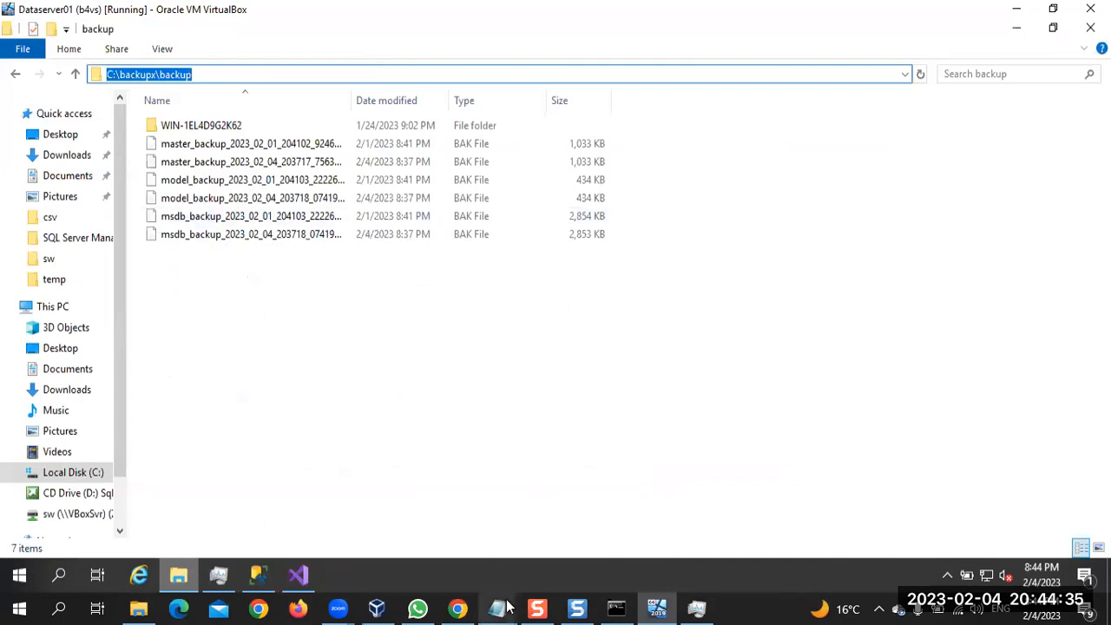
pyautogui.click(458, 608)
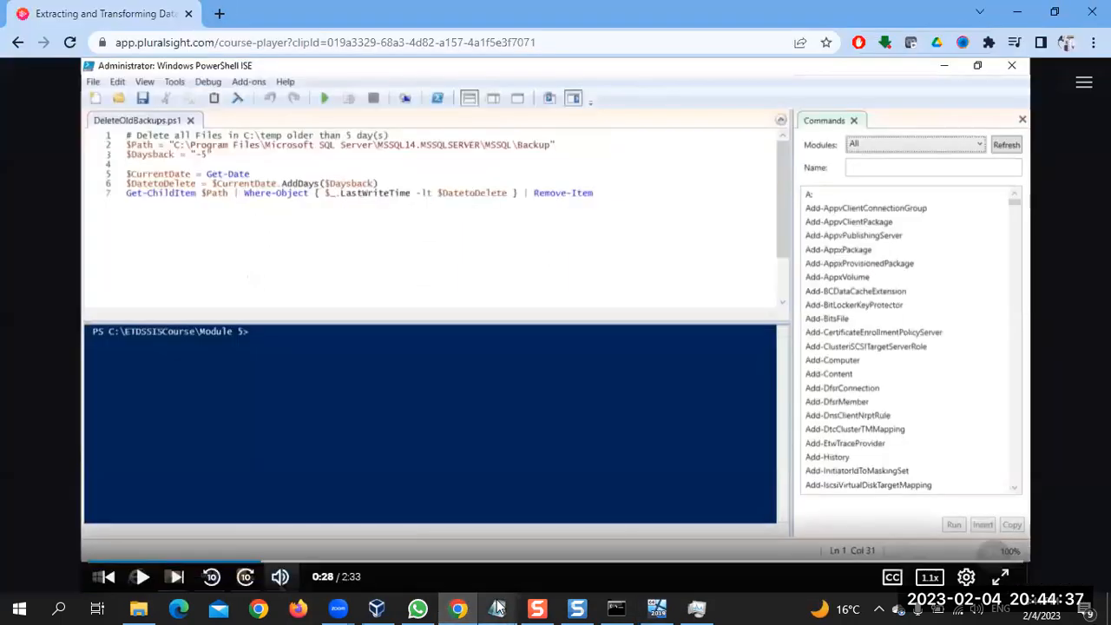
pyautogui.moveTo(497, 608)
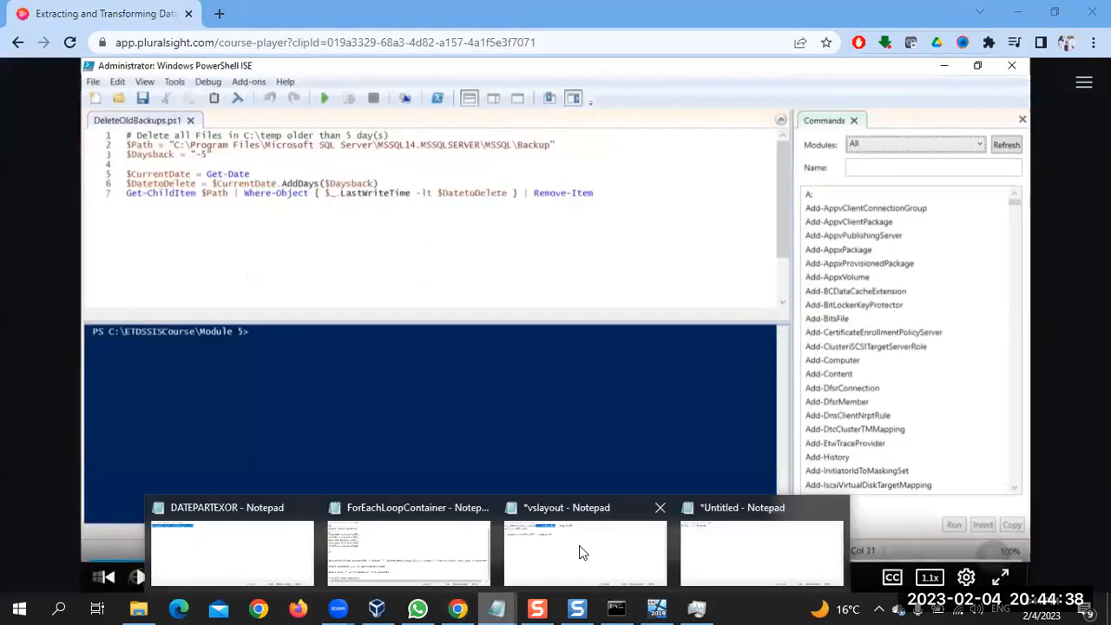
pyautogui.click(744, 551)
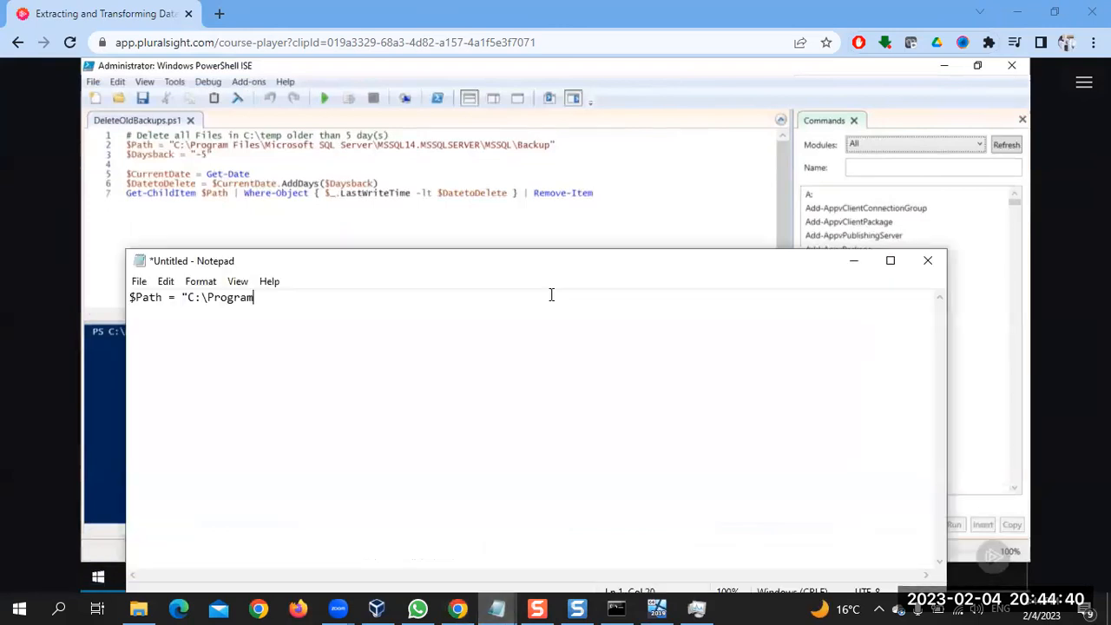
pyautogui.keyDown('shift'); pyautogui.click(189, 298); pyautogui.keyUp('shift')
pyautogui.hotkey('ctrl', 'v')
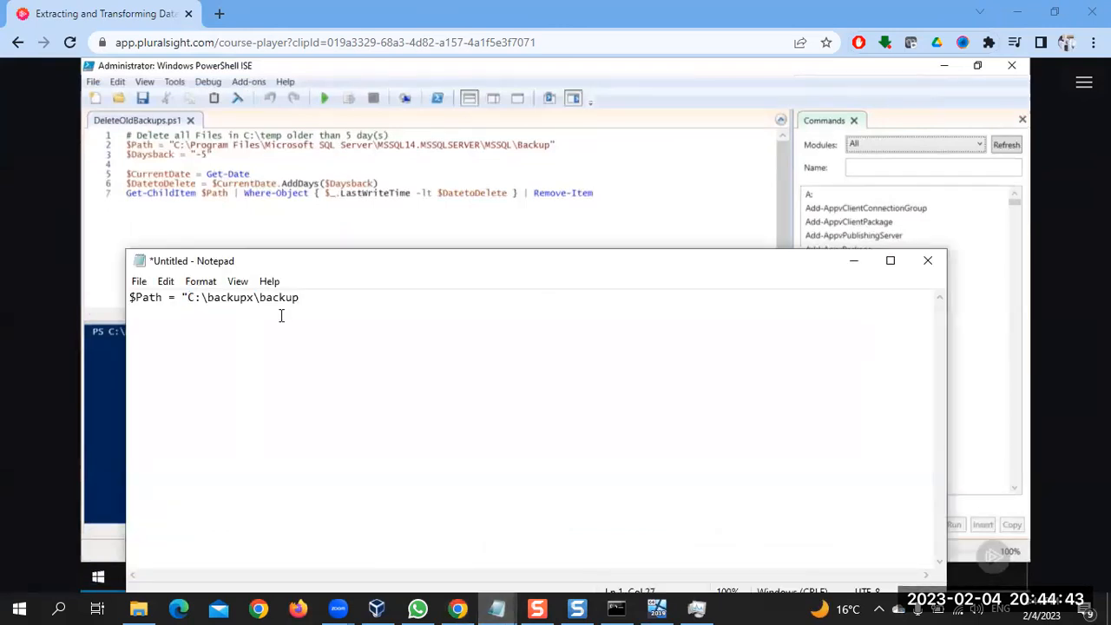
pyautogui.write('"')
# Add a second script line that sets $Daysback to "-1"
pyautogui.press('Return')
pyautogui.write('$Daysback = "')
pyautogui.press('BackSpace')
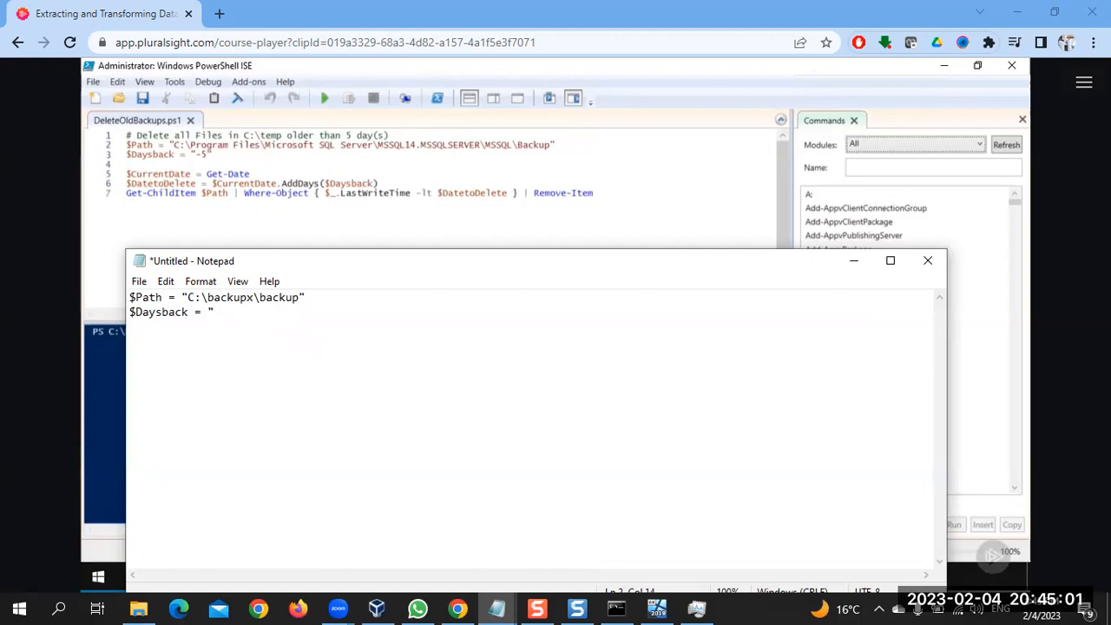
pyautogui.write('-1"')
# After a blank line in the Notepad script, add the line $CurrentDate = Get-Date
pyautogui.write('$')
pyautogui.write('Cur')
pyautogui.write('rent')
pyautogui.write('Data')
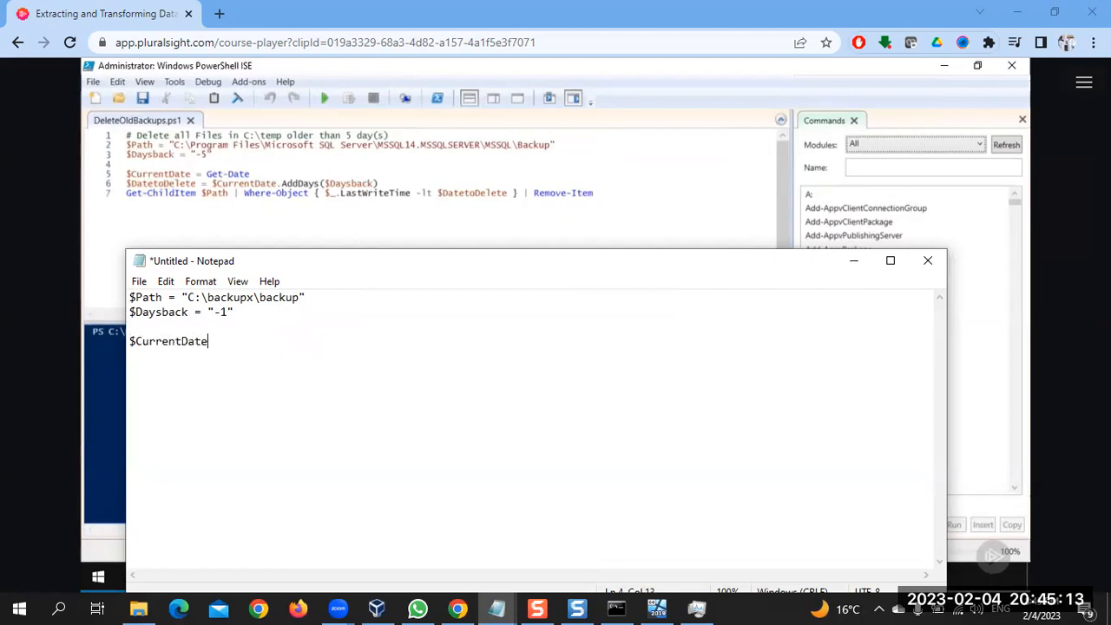
pyautogui.write(' = ')
pyautogui.write('Get-Date')
# Add a script line that sets $DatetoDelete to $CurrentDate.AddDays($Daysback)
pyautogui.write('Date')
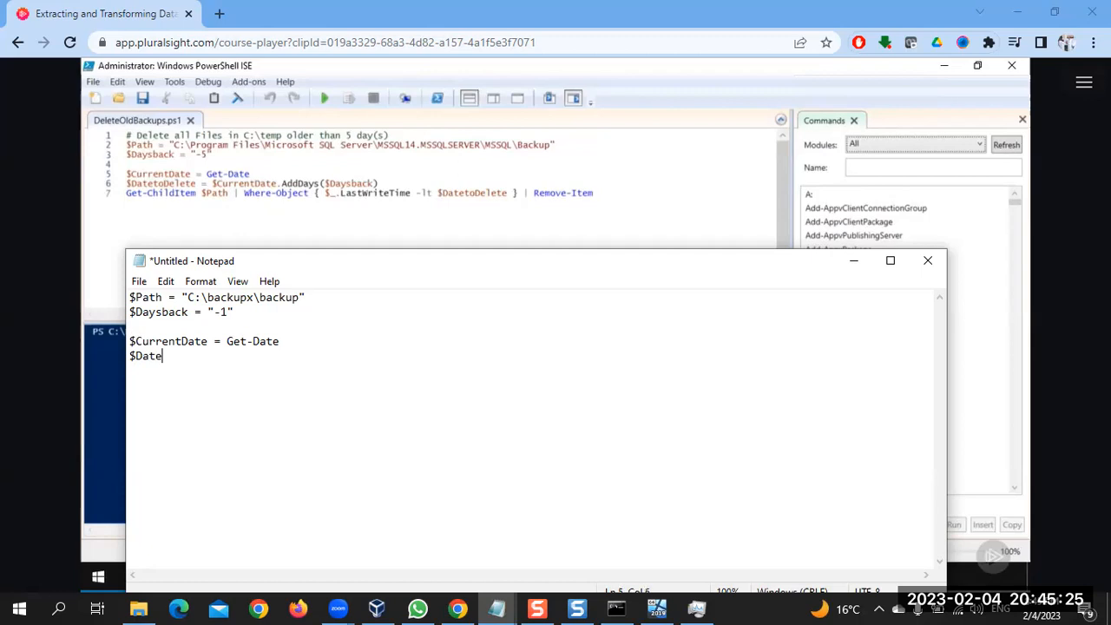
pyautogui.write('toDelete = $')
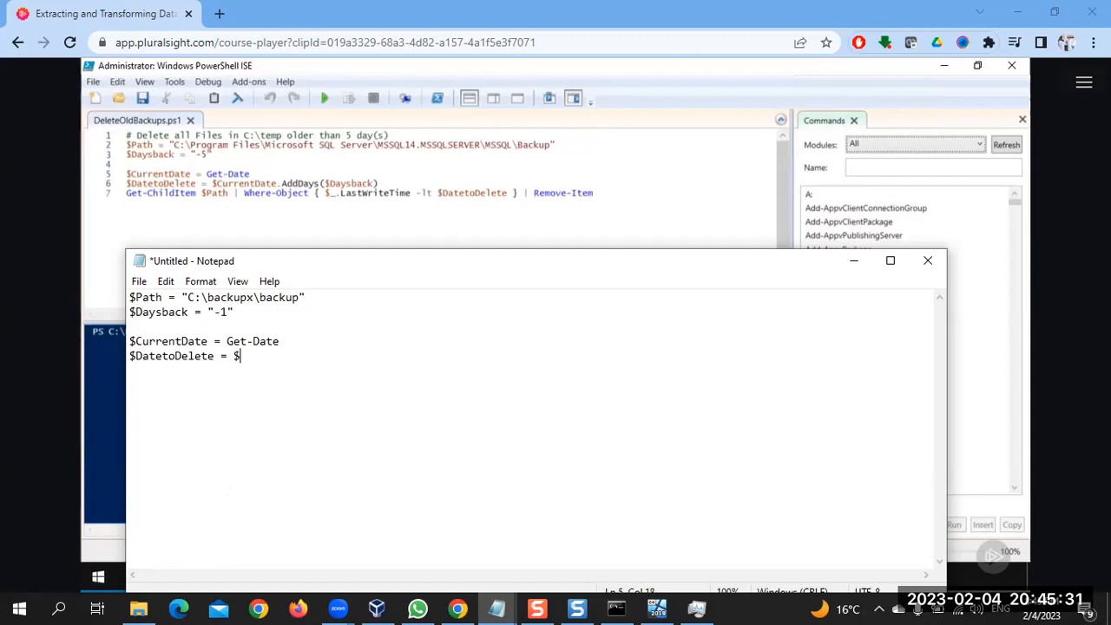
pyautogui.write('CurrentDate.AddDa')
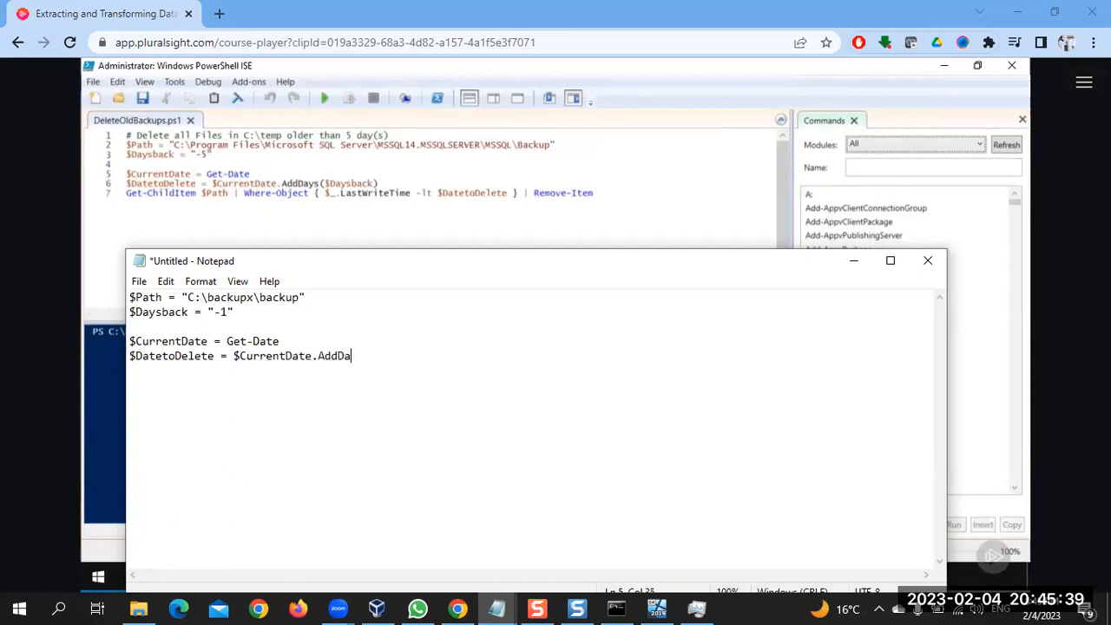
pyautogui.write('ys($Daysback')
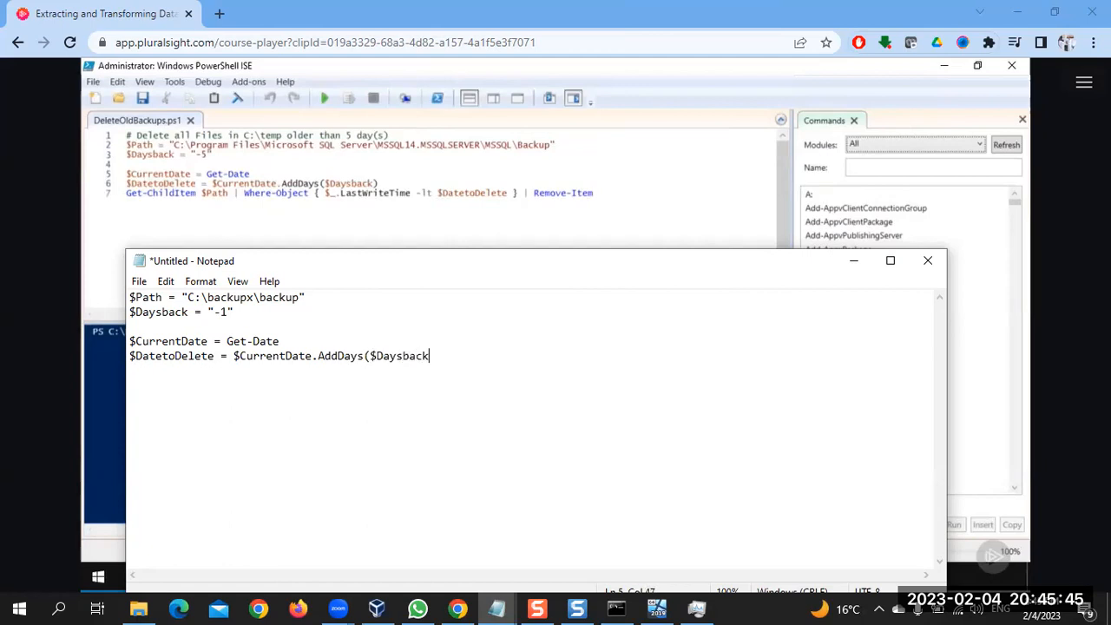
pyautogui.write(')Get-Child')
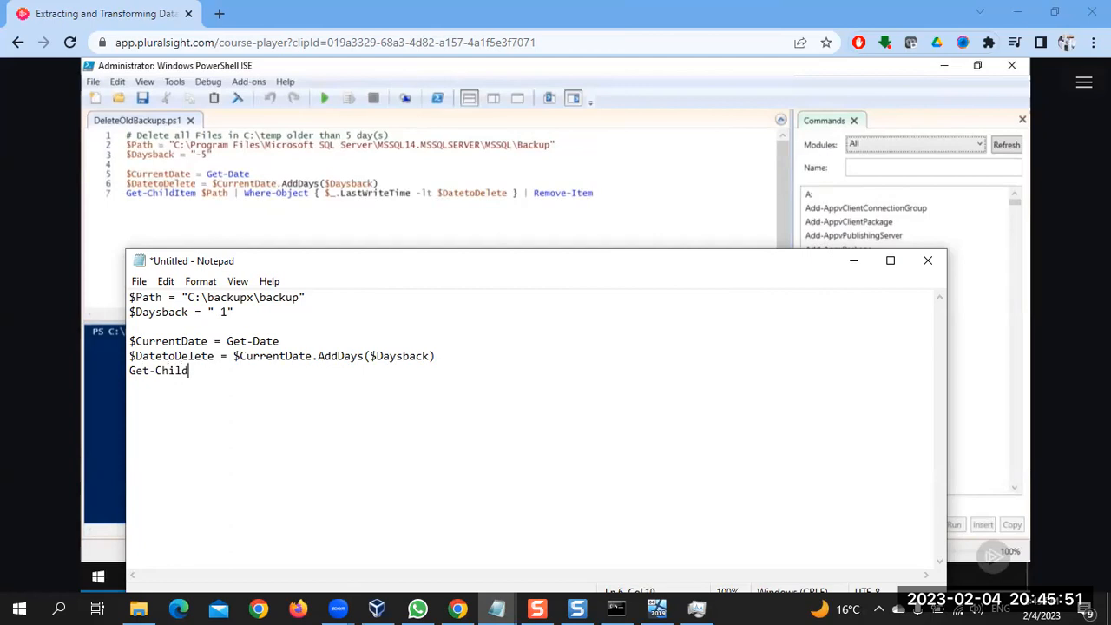
pyautogui.write('Item $Path ')
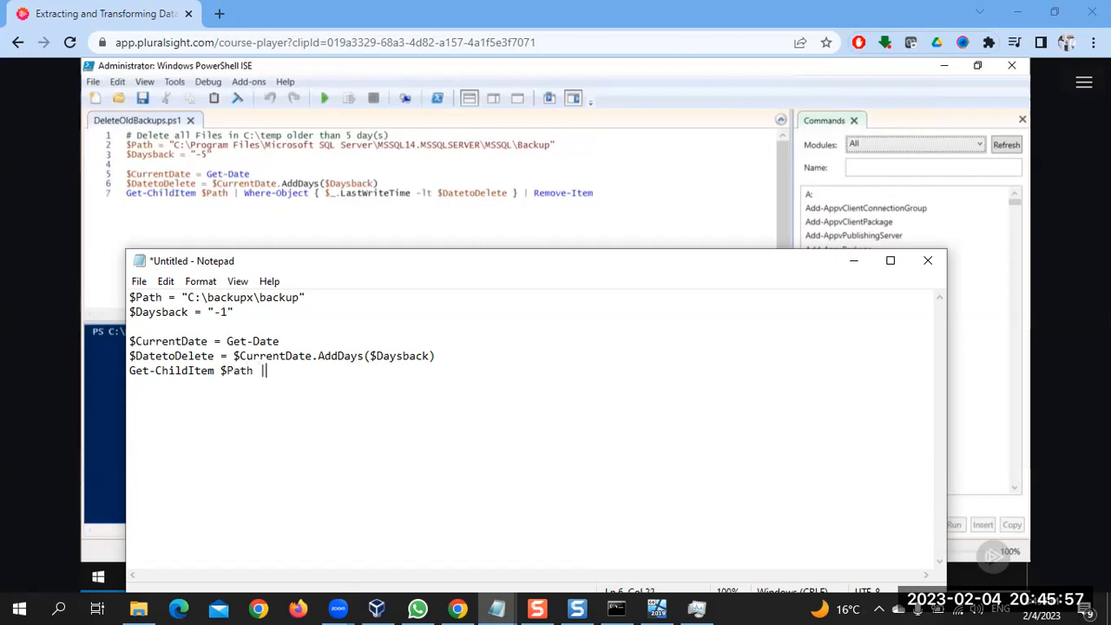
pyautogui.write('| Where-Object {')
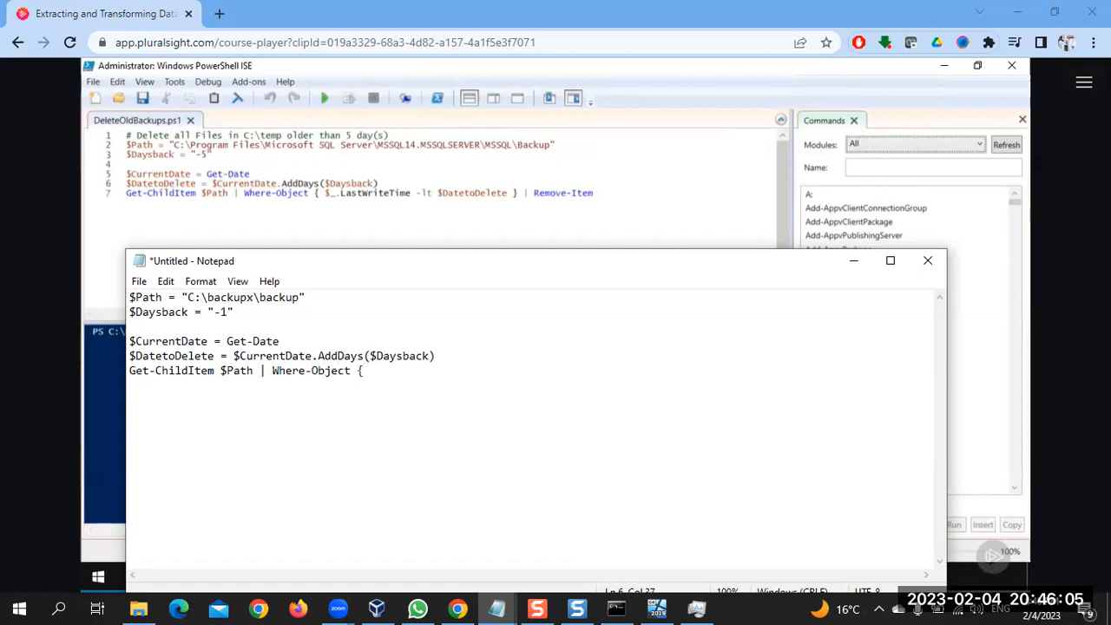
pyautogui.write('$_.LastWriteTime -lt')
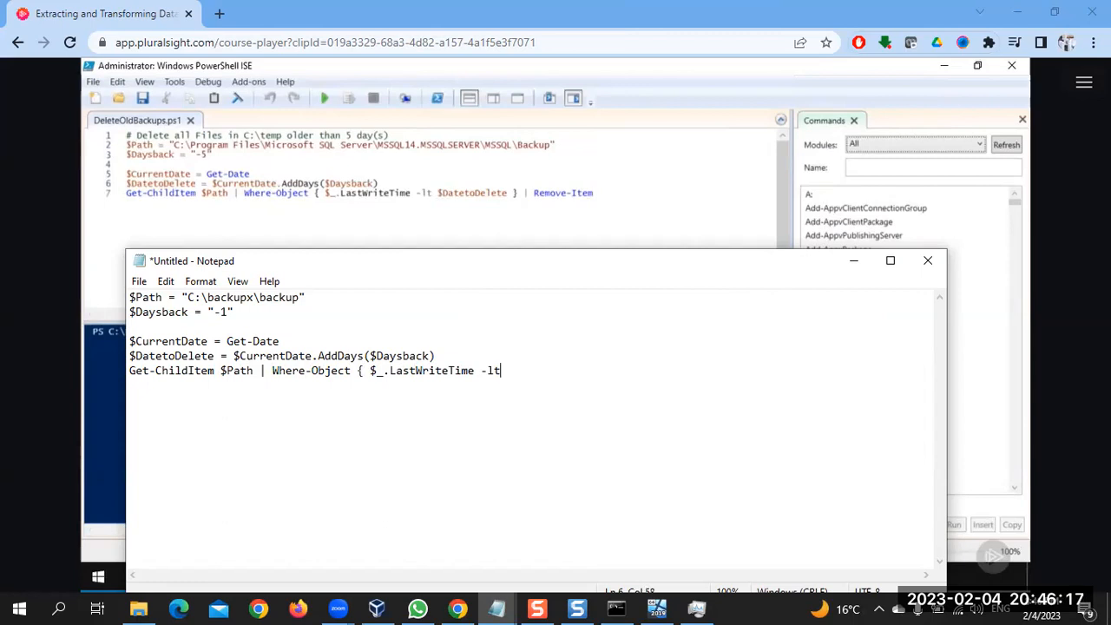
pyautogui.write(' $da')
# Enter the Where-Object filter condition $_.LastWriteTime -lt $DatetoDelete
pyautogui.press('BackSpace')
pyautogui.press('BackSpace')
pyautogui.write('DatetoDelete } |')
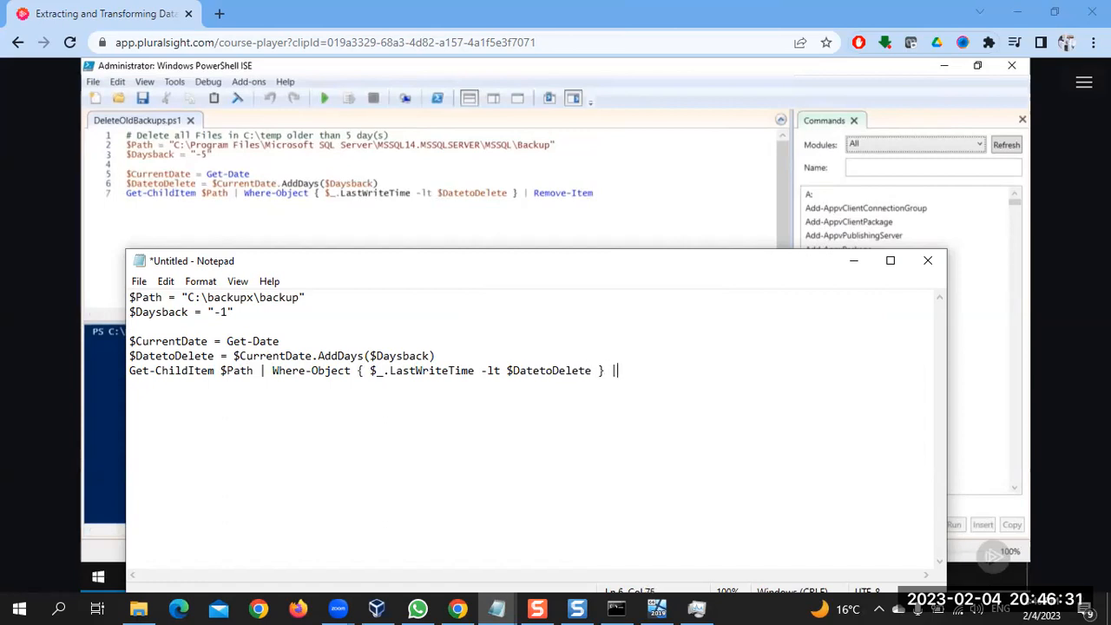
pyautogui.write(' Remove-Item')
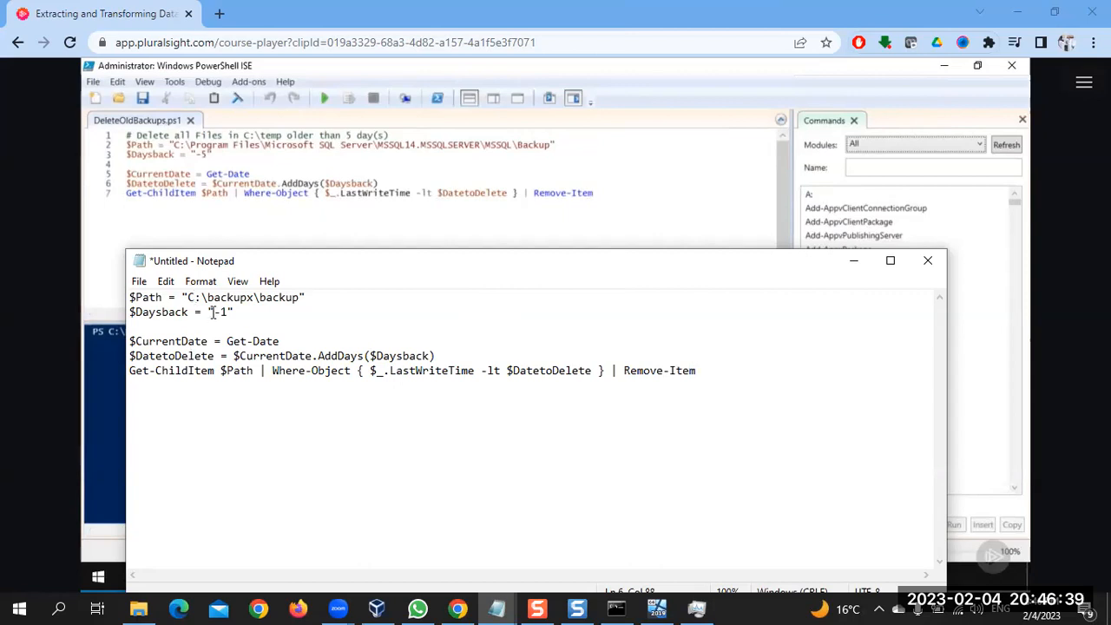
# Save the script in the SSIS folder as the text document DeleteoldBackupsps
pyautogui.hotkey('ctrl', 's')
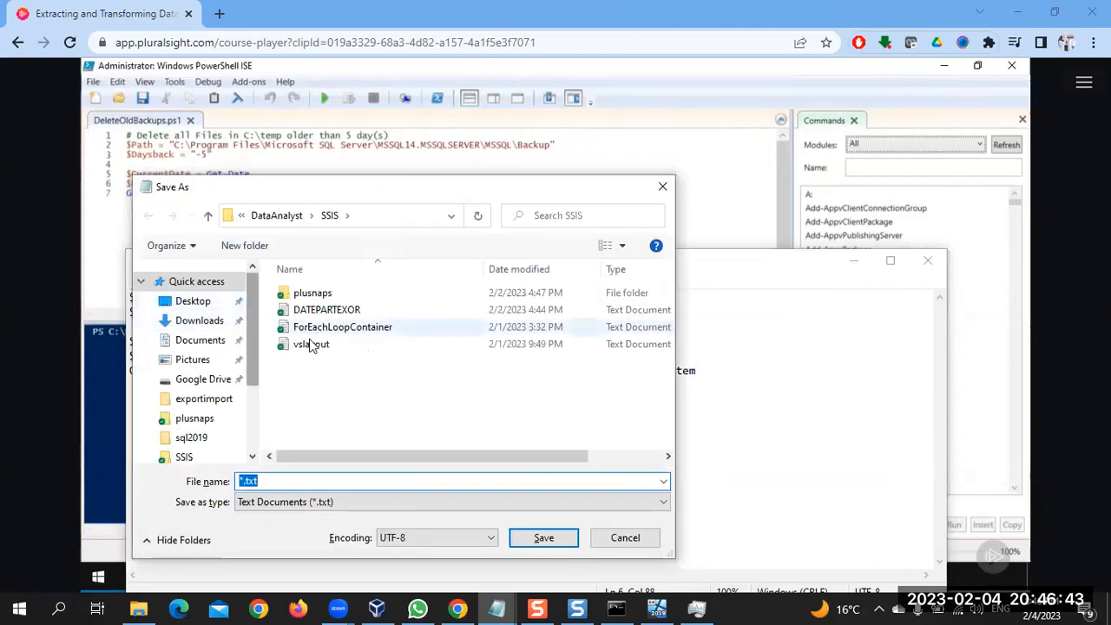
pyautogui.write('Deleteold')
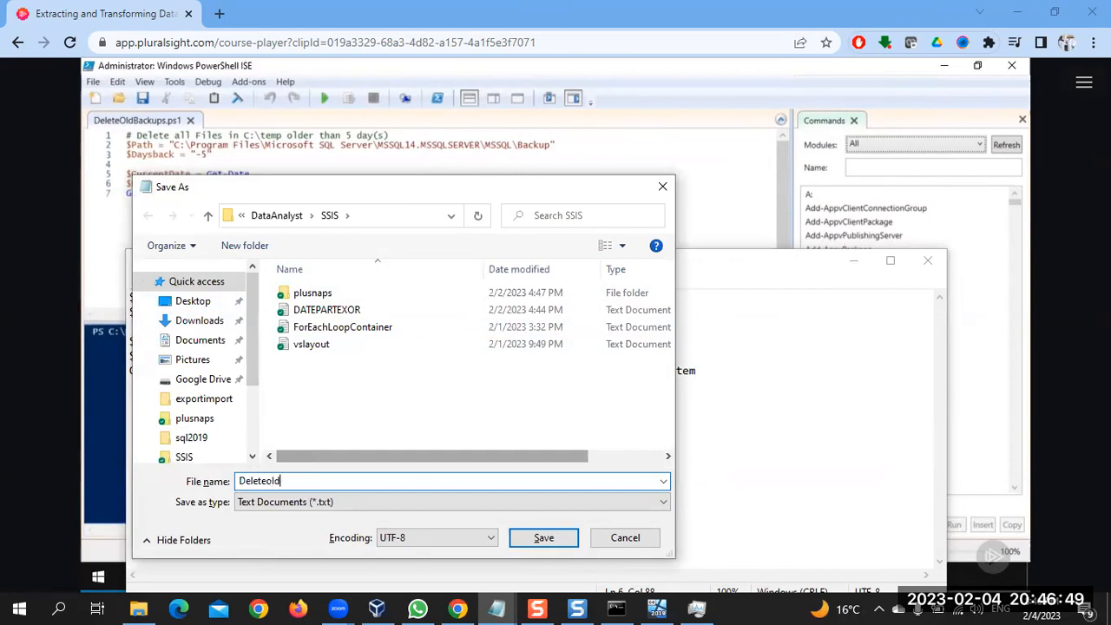
pyautogui.write('Backups.ps')
pyautogui.press('Return')
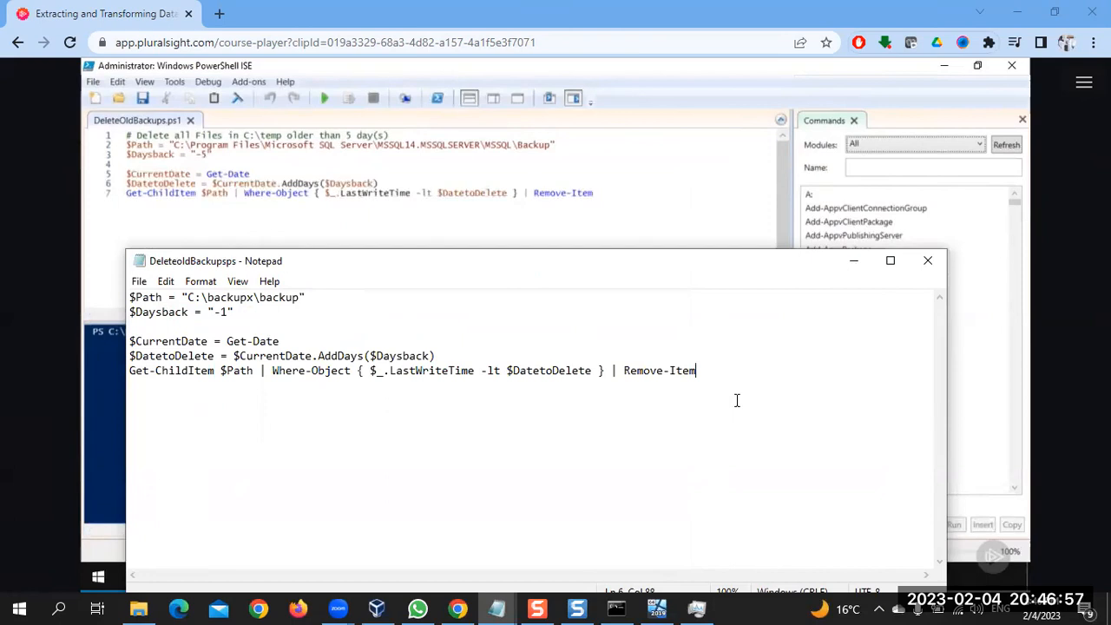
# Switch to Chrome and watch the course video up to the Execute Process Task Editor, pausing it there
pyautogui.moveTo(755, 395); pyautogui.dragTo(365, 323)
pyautogui.click(461, 608)
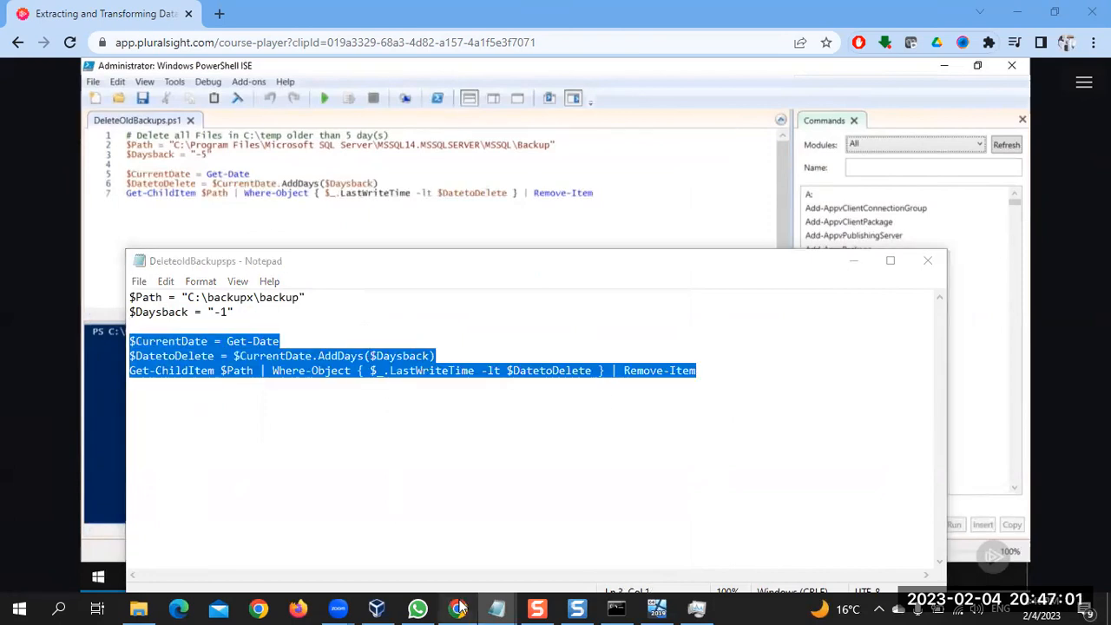
pyautogui.click(483, 335)
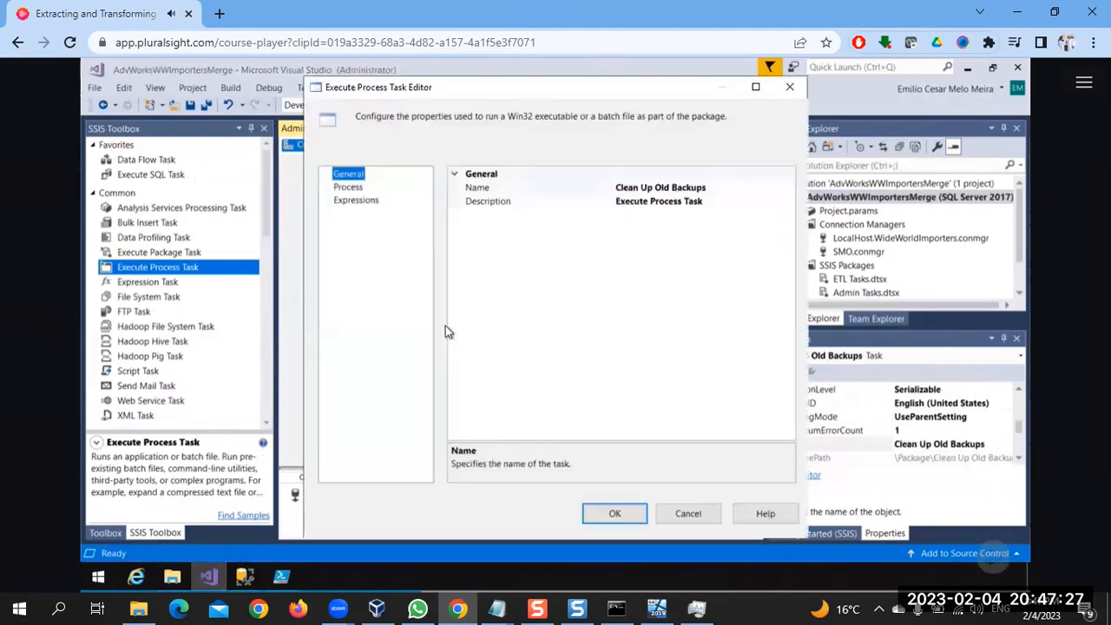
pyautogui.press('space')
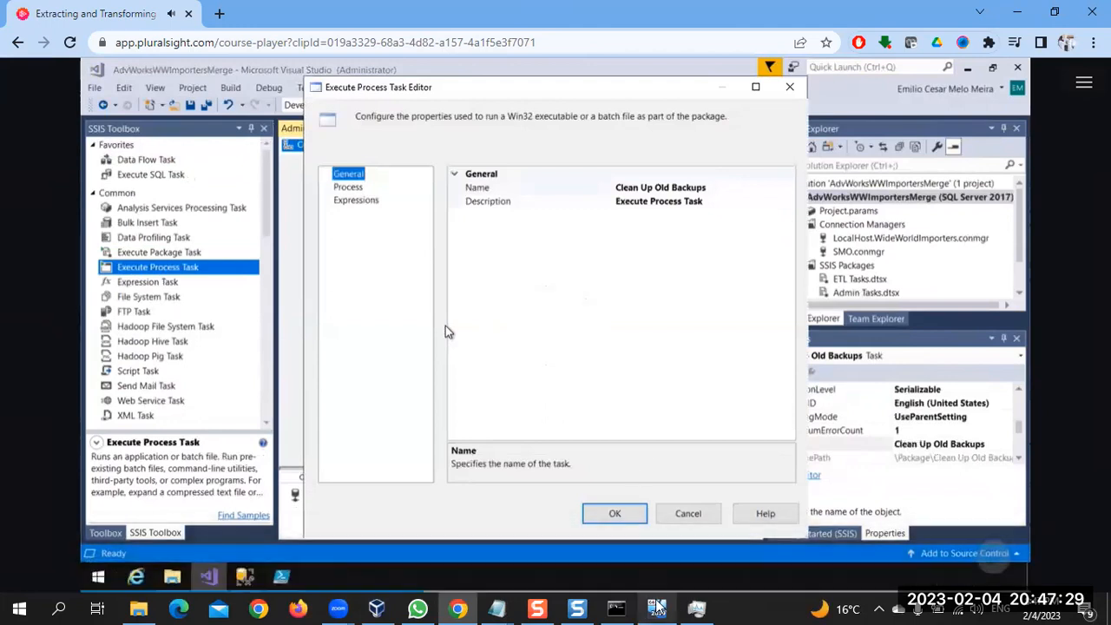
# In the virtual machine's Visual Studio, add an Execute Process Task below Back Up Database Task and name it "Clean up old backups"
pyautogui.click(657, 608)
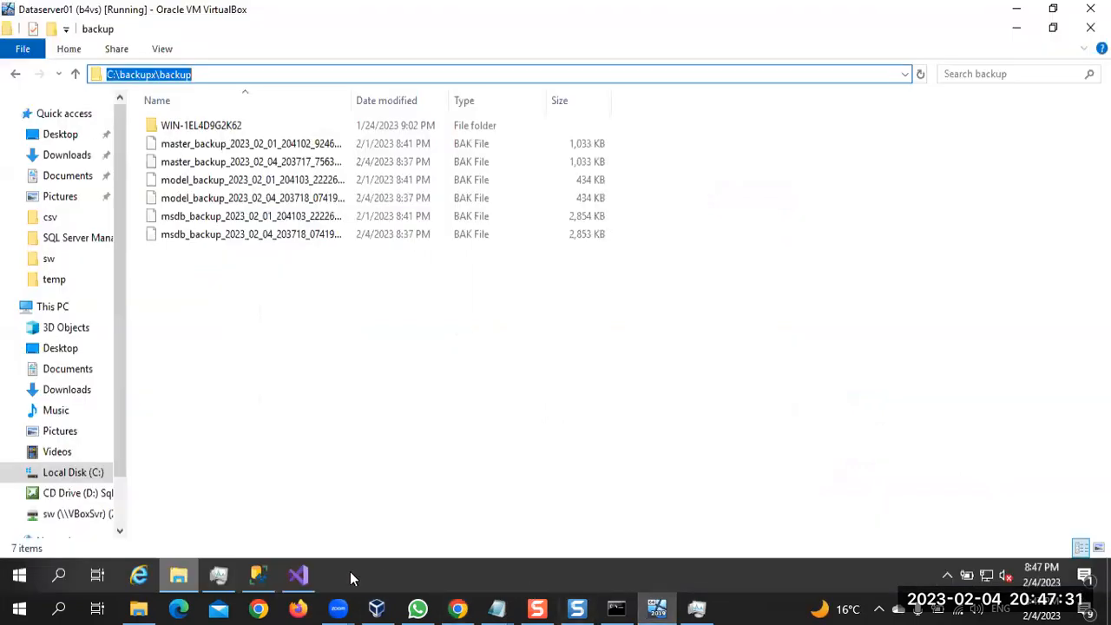
pyautogui.click(298, 575)
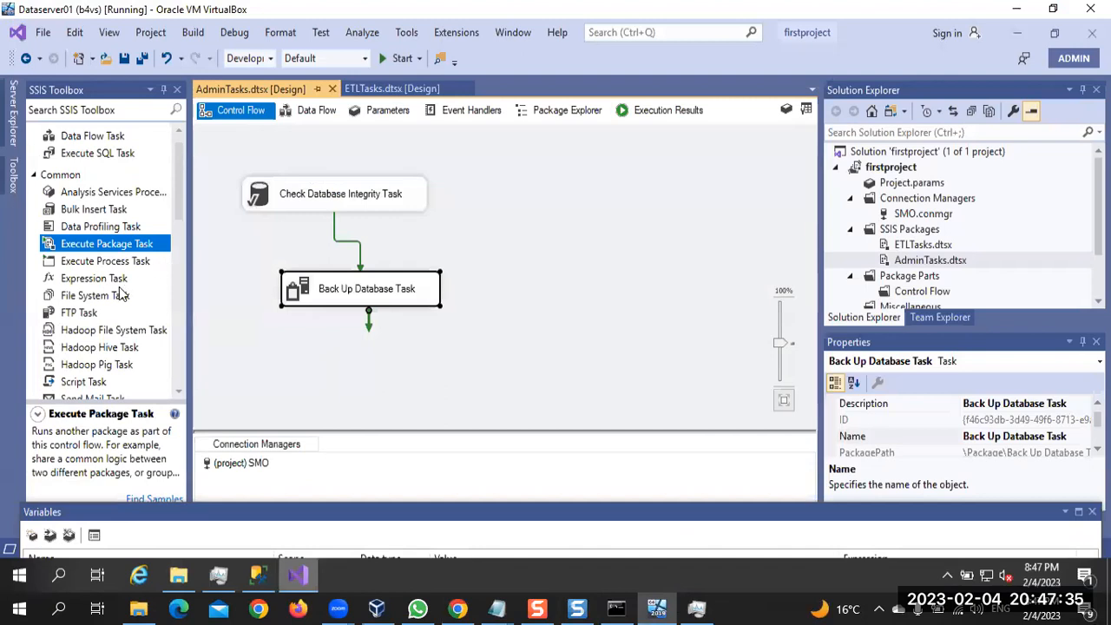
pyautogui.moveTo(139, 262); pyautogui.dragTo(375, 356)
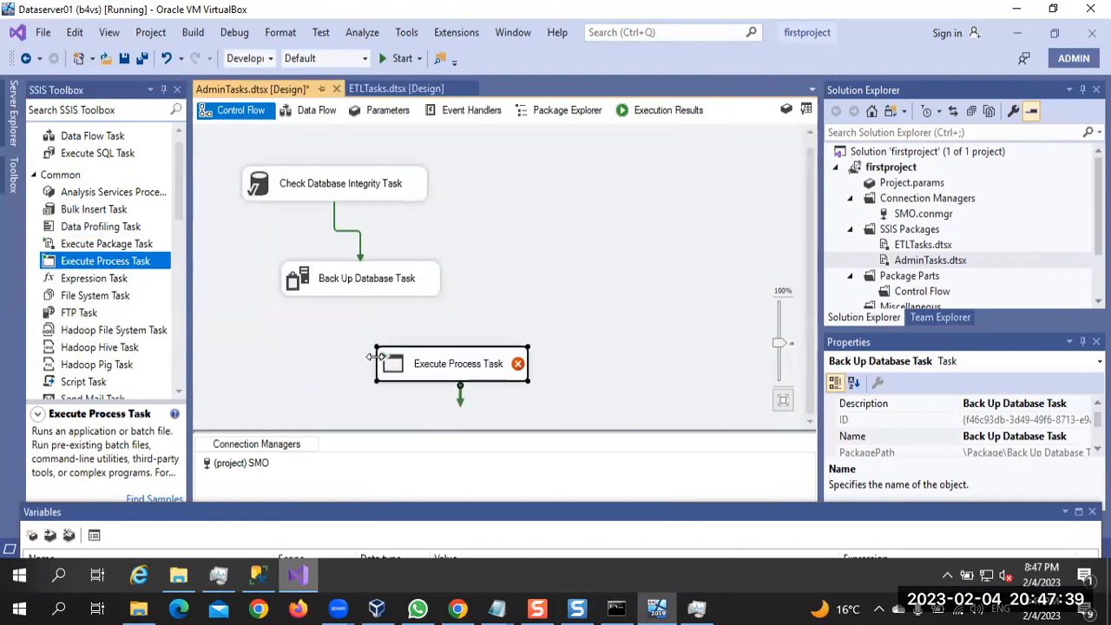
pyautogui.click(433, 371)
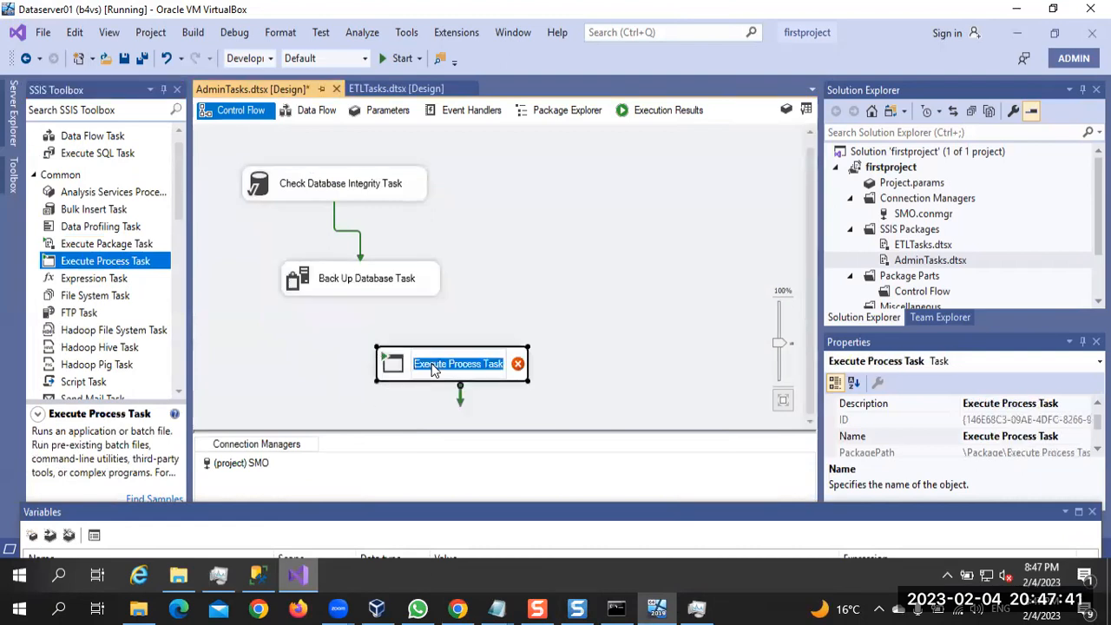
pyautogui.write('q')
pyautogui.press('BackSpace')
pyautogui.write('Cle')
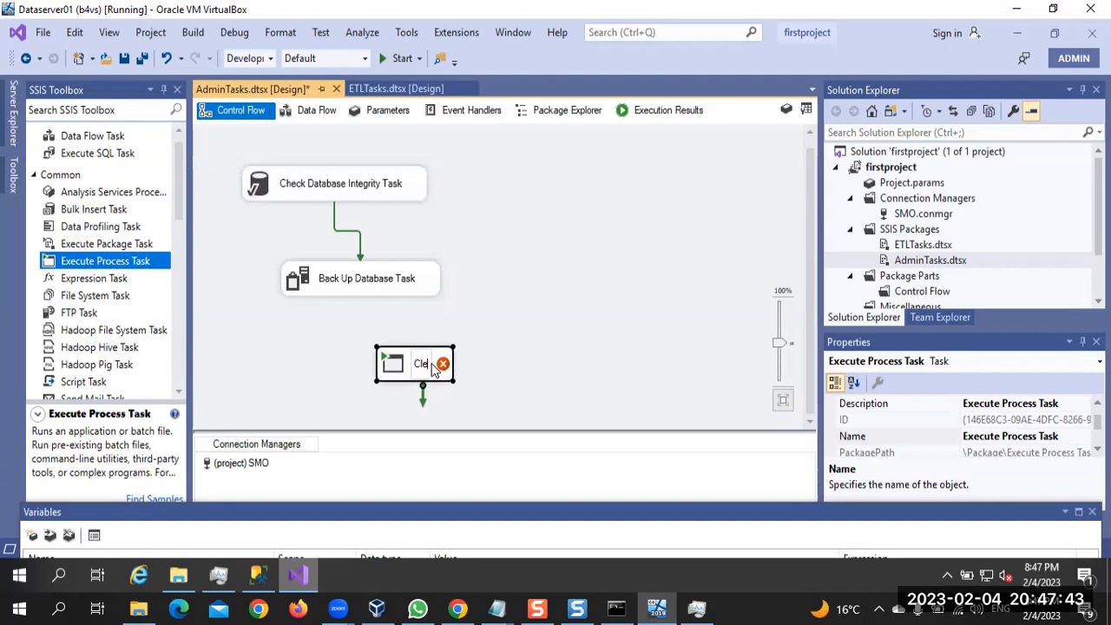
pyautogui.write('an up o')
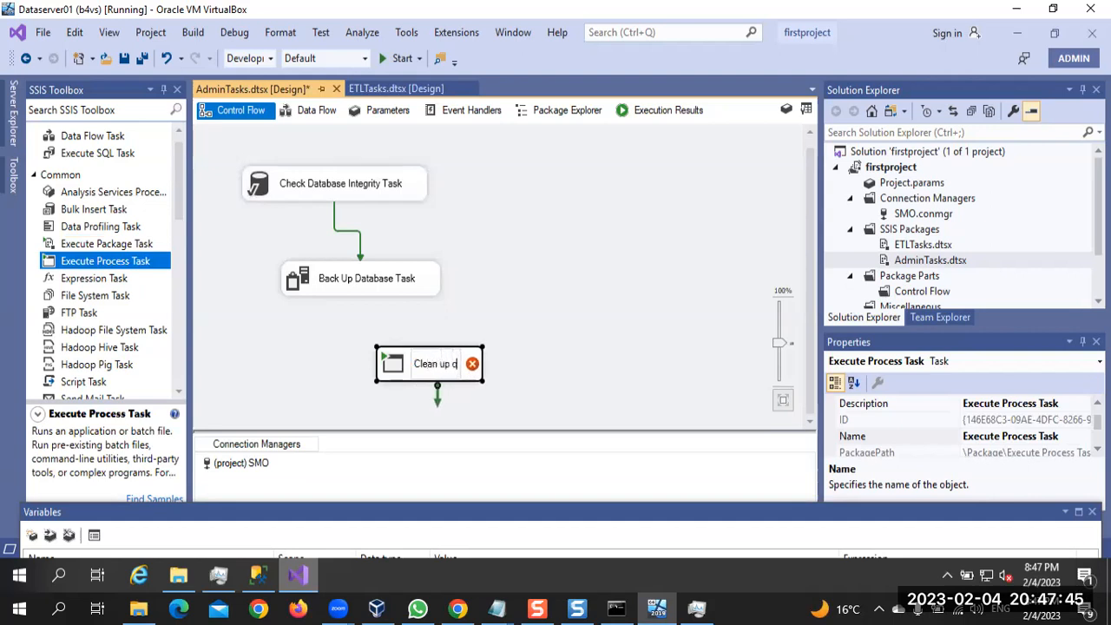
pyautogui.write('ld backups')
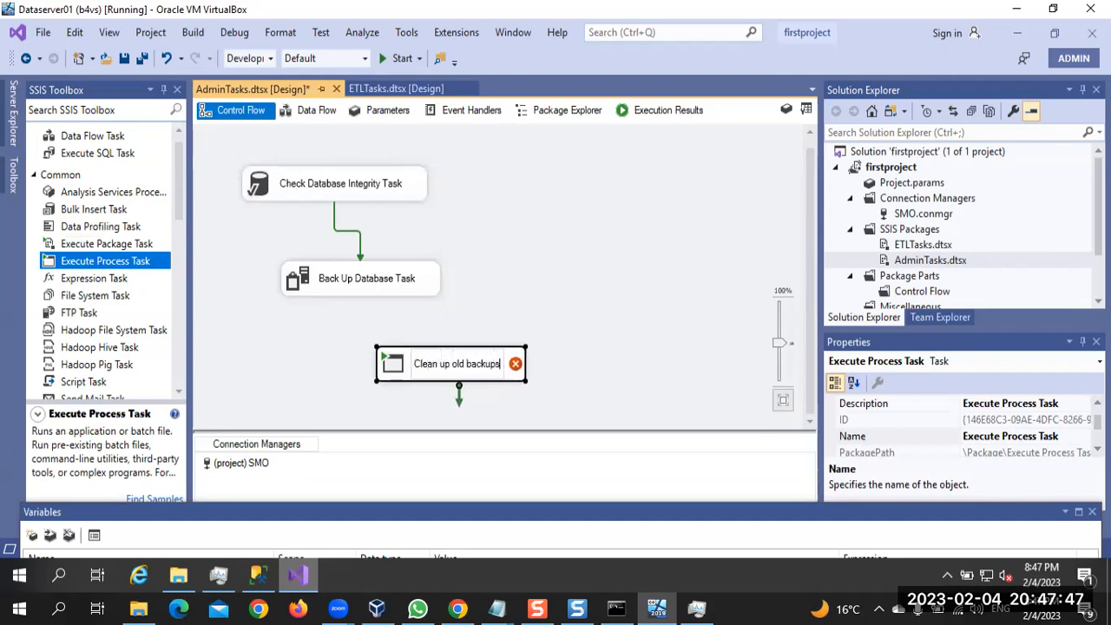
pyautogui.click(607, 365)
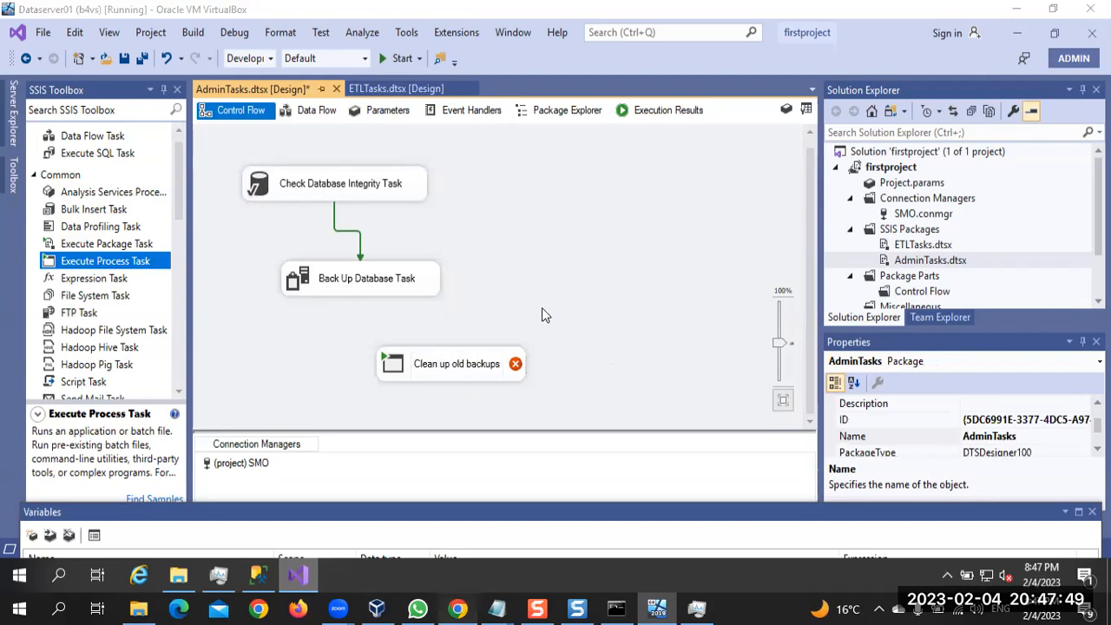
# Return to the course video in Chrome and watch how the process task's Executable path is entered, pausing it there
pyautogui.hotkey('alt', 'Tab')
pyautogui.click(543, 317)
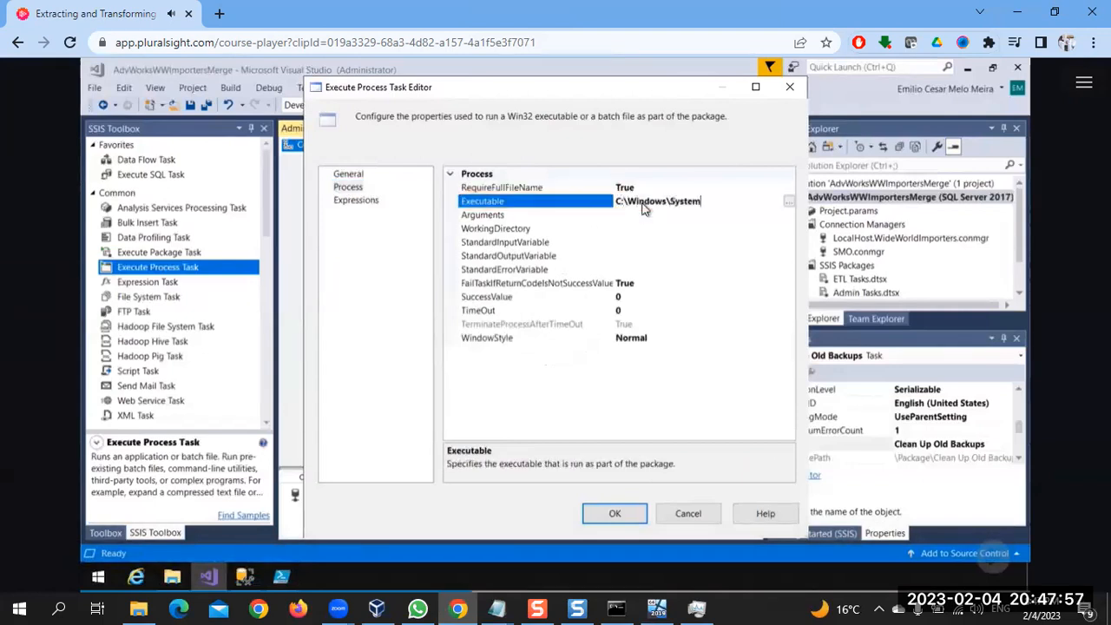
pyautogui.click(543, 311)
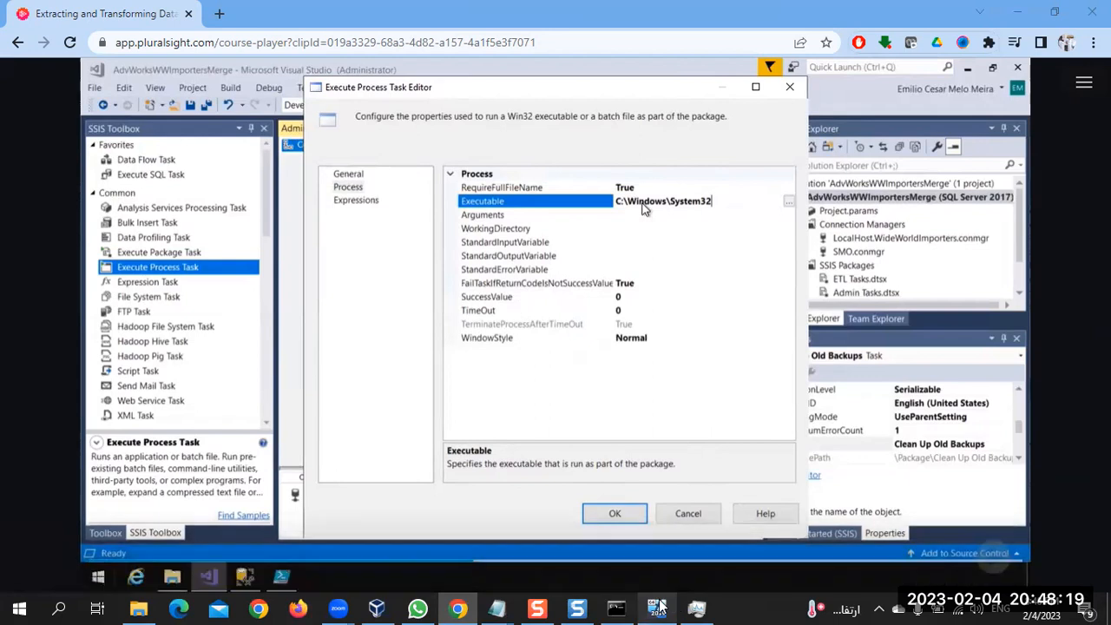
# Back in the virtual machine's Visual Studio, open the Clean up old backups task's Process settings and its Executable property for editing
pyautogui.moveTo(658, 605)
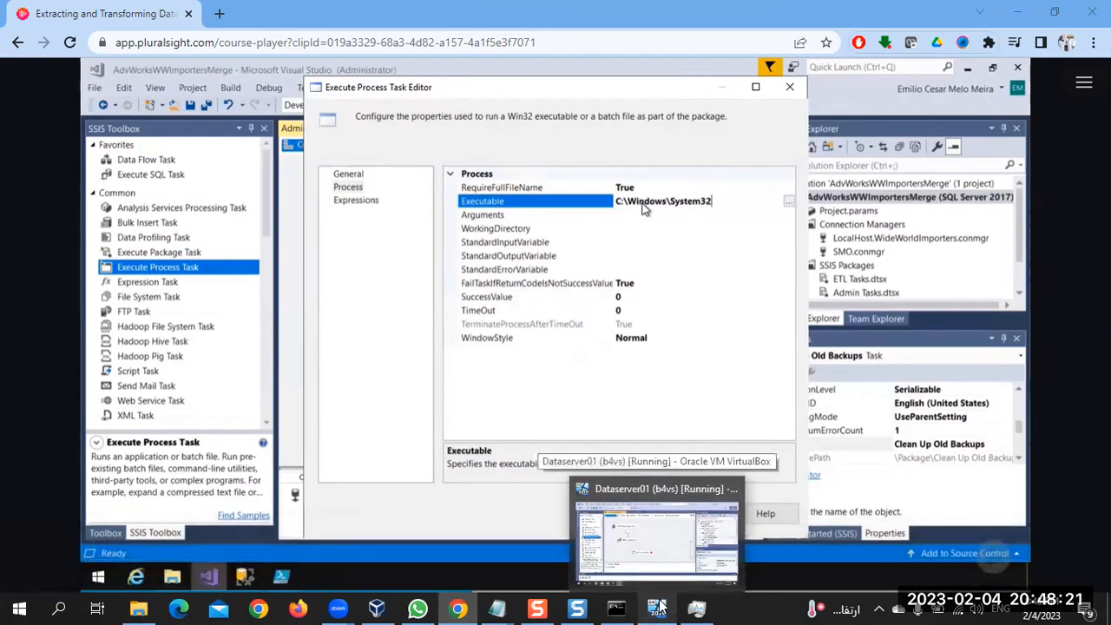
pyautogui.click(658, 606)
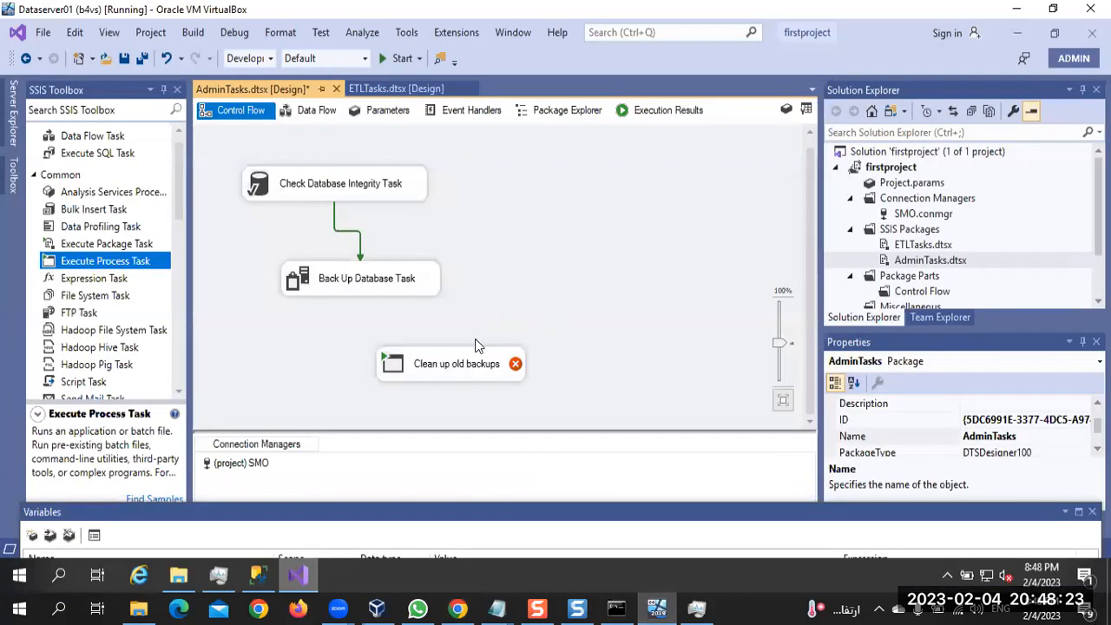
pyautogui.doubleClick(462, 366)
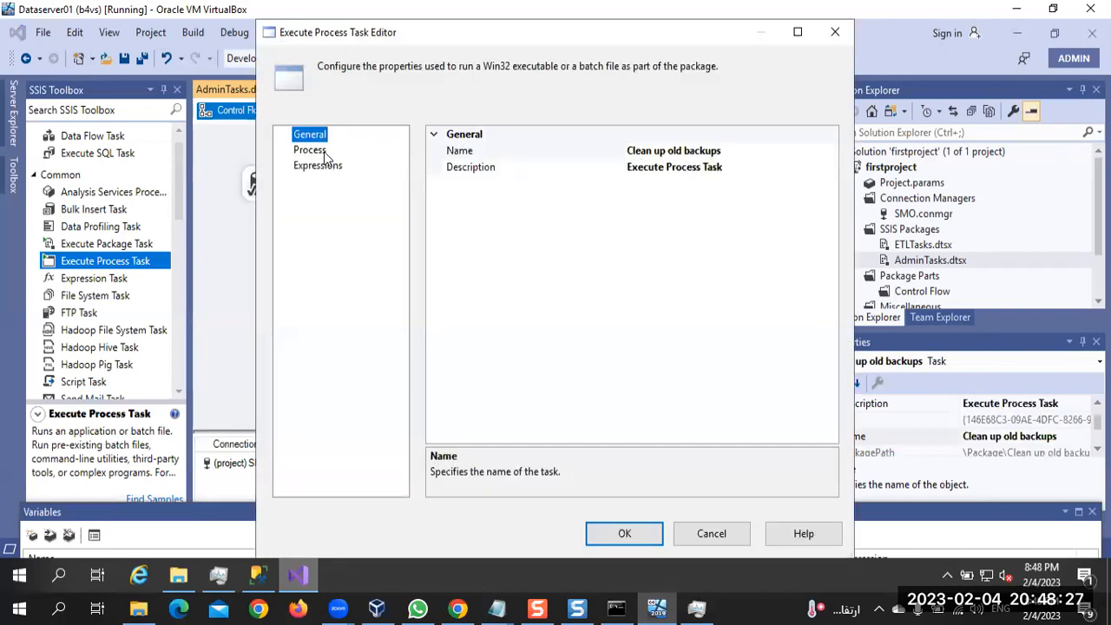
pyautogui.click(323, 153)
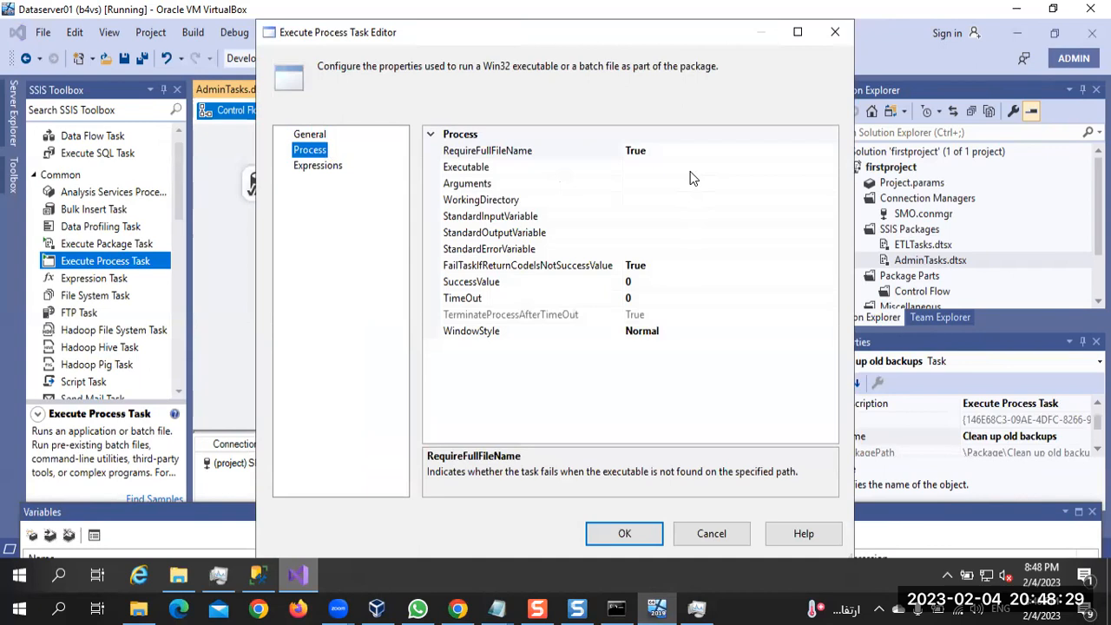
pyautogui.click(691, 169)
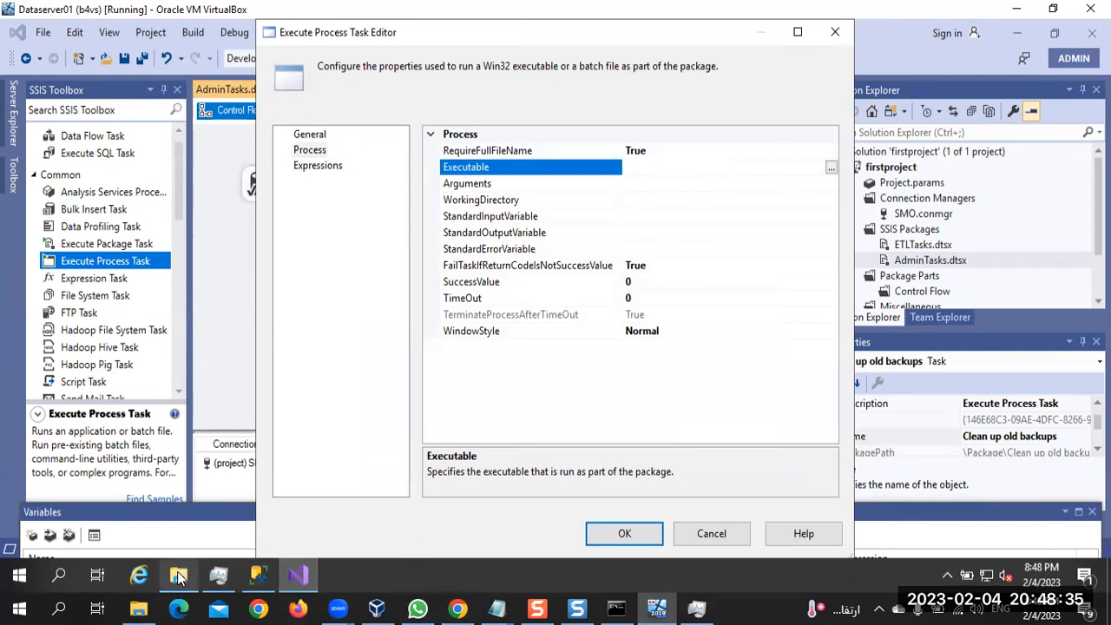
# Search the virtual machine's Start menu for "power" and open the file location of Windows PowerShell
pyautogui.click(16, 579)
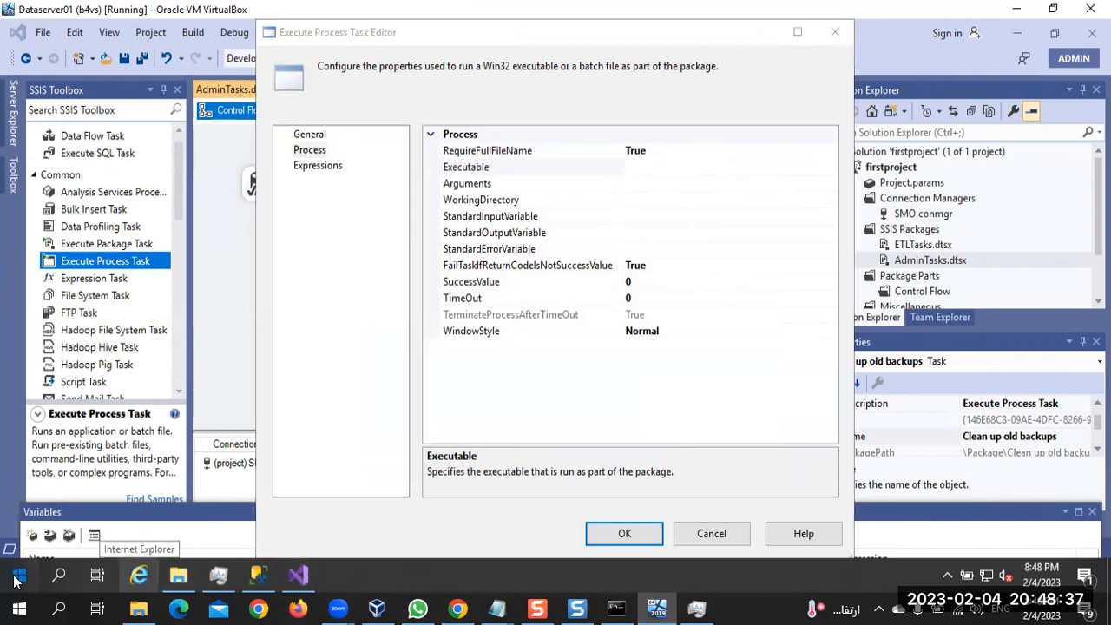
pyautogui.write('pw')
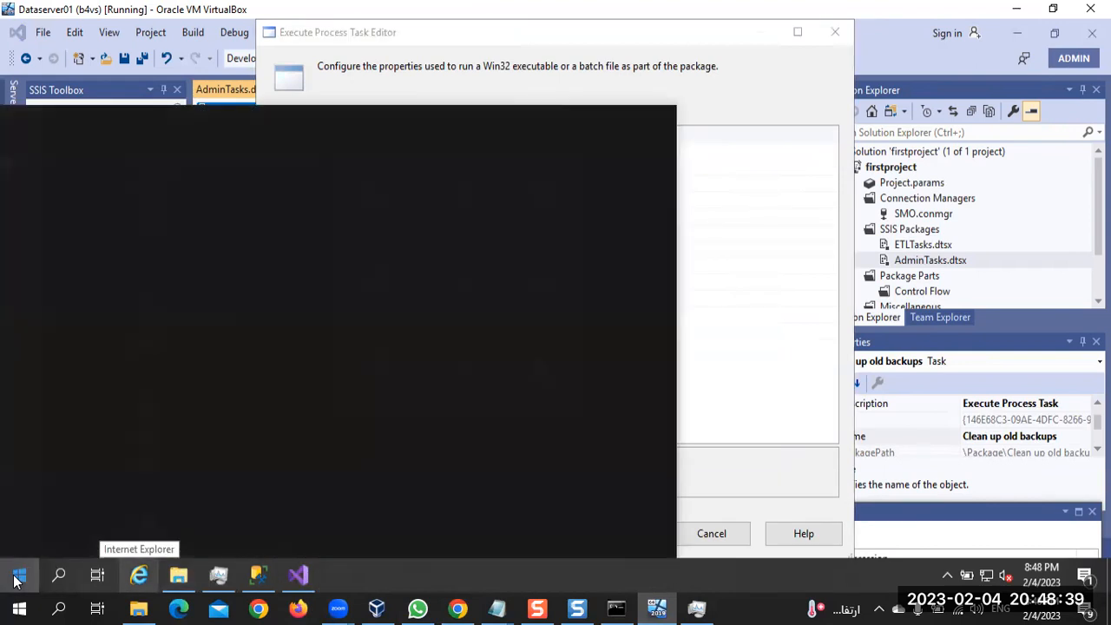
pyautogui.press('BackSpace')
pyautogui.write('ower')
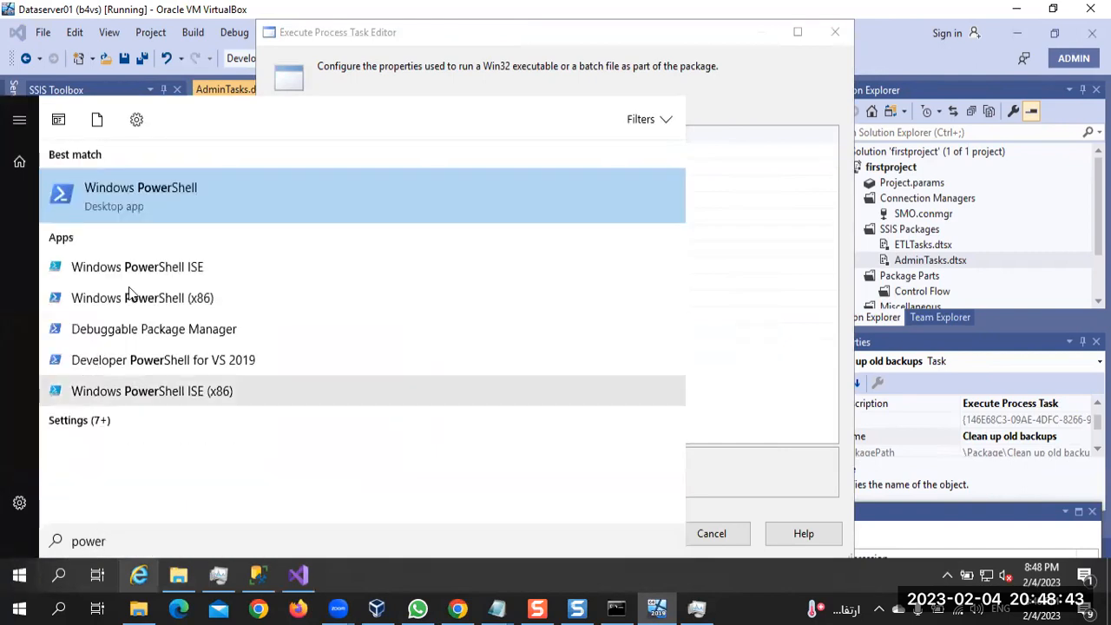
pyautogui.rightClick(157, 201)
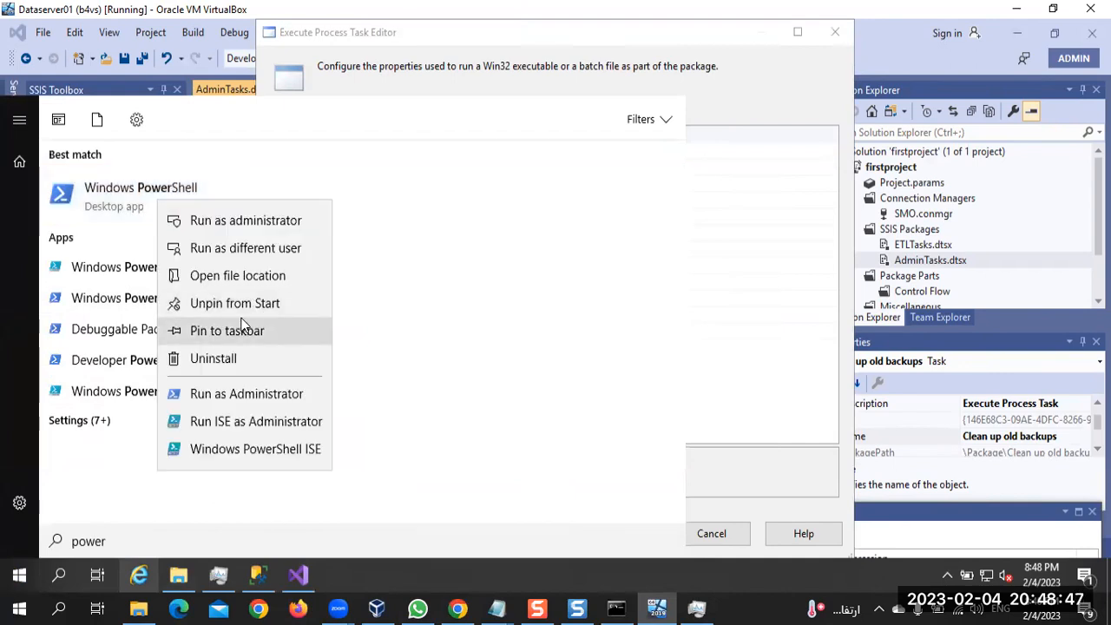
pyautogui.click(268, 289)
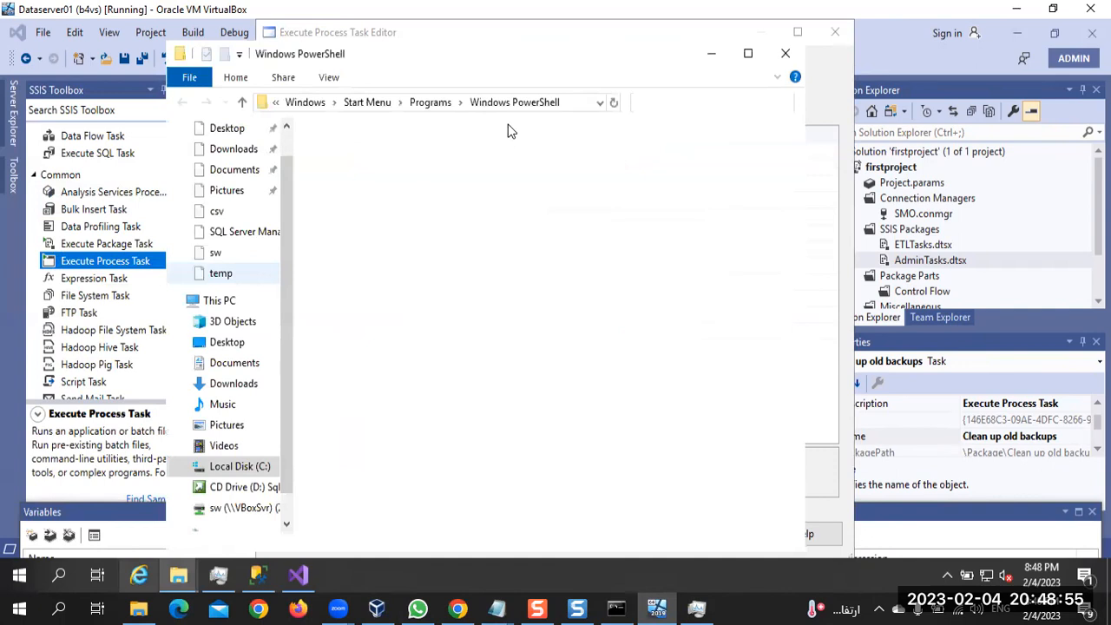
pyautogui.click(583, 107)
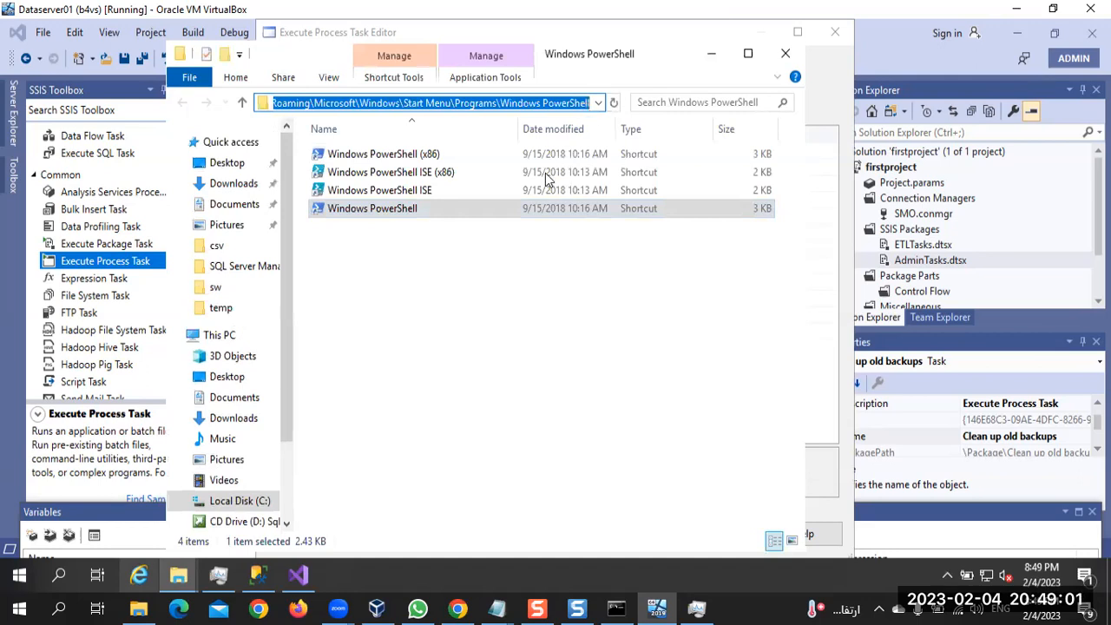
# Open the Windows PowerShell shortcut's properties and copy the \system32\WindowsPowerShell\v1.0\ part of its target path
pyautogui.click(388, 219)
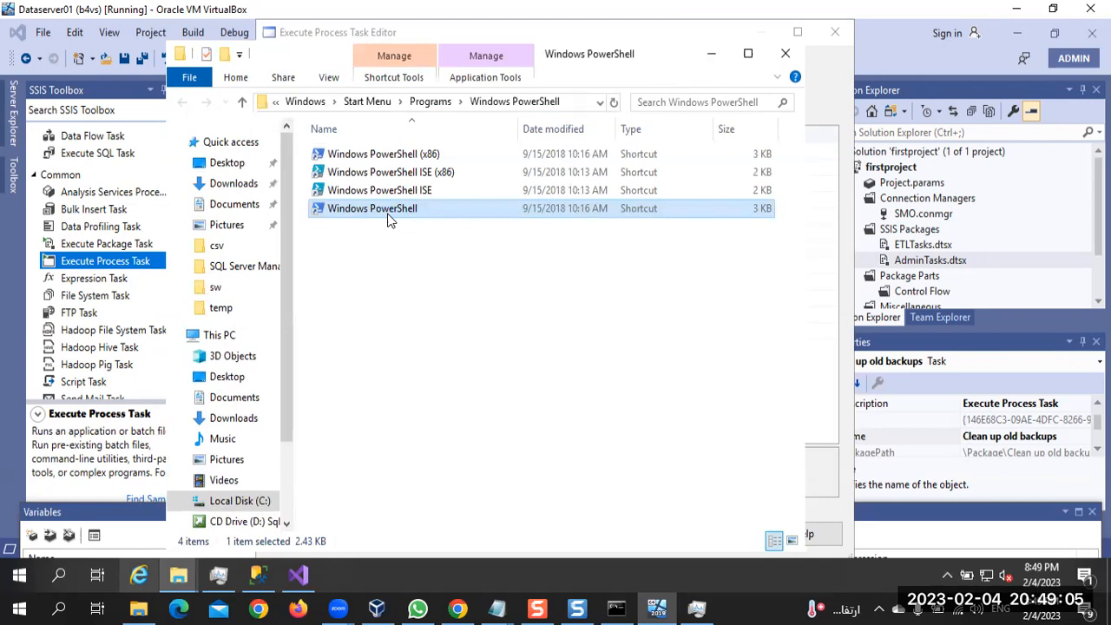
pyautogui.rightClick(388, 219)
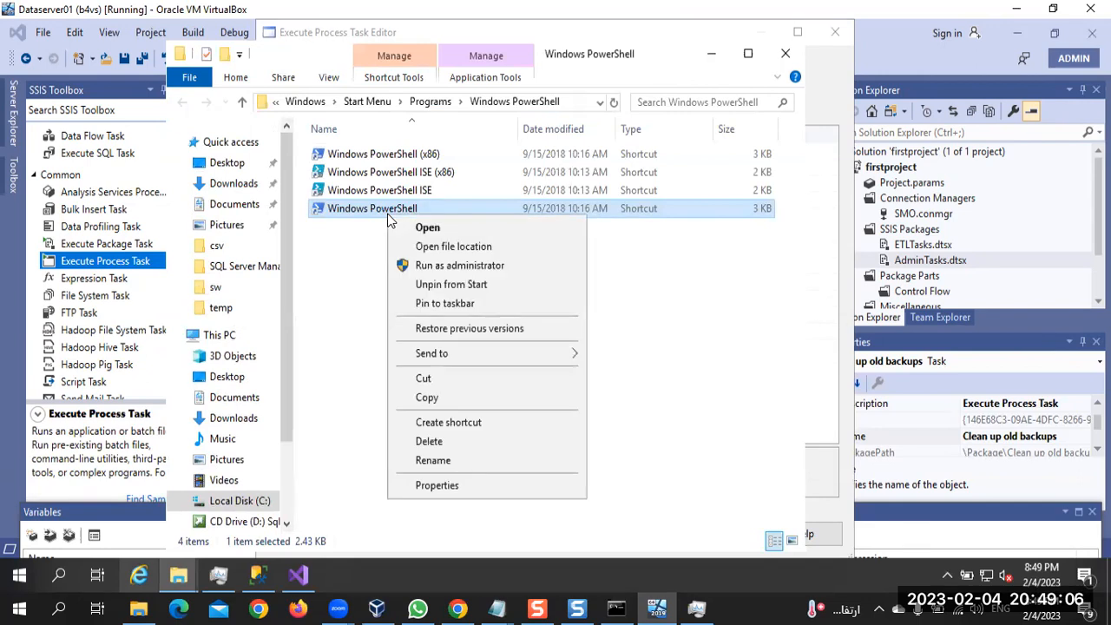
pyautogui.click(439, 492)
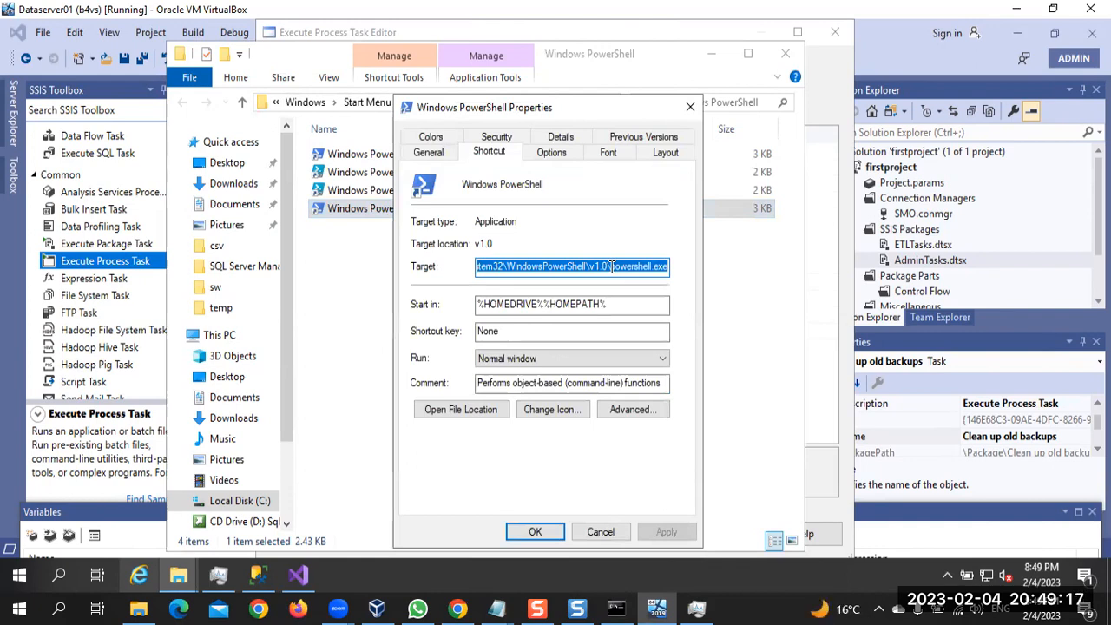
pyautogui.press('Home')
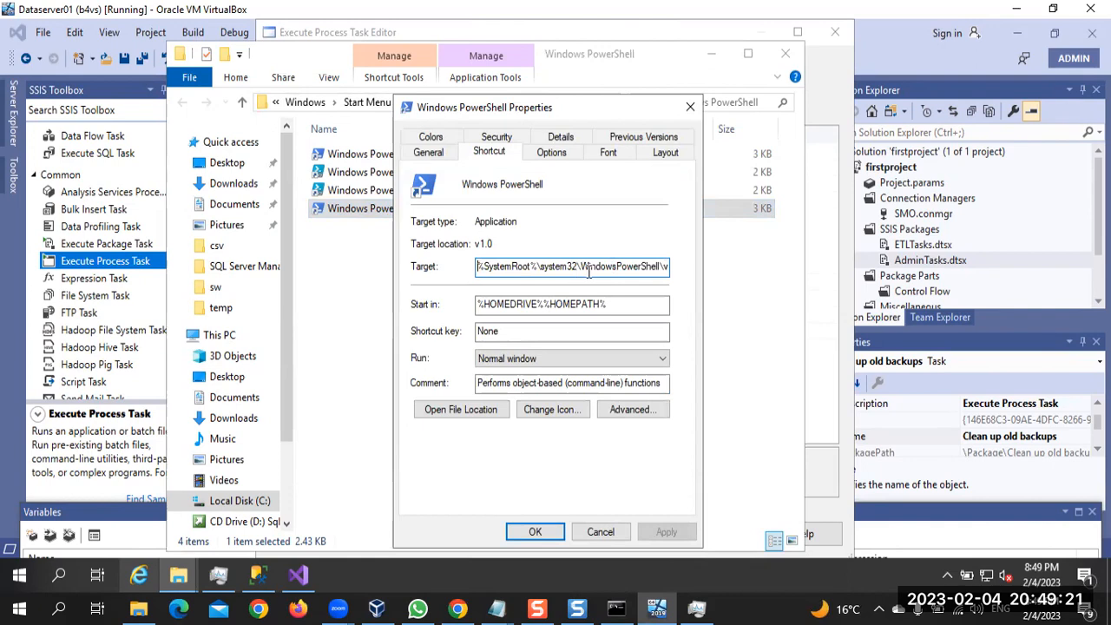
pyautogui.press('End')
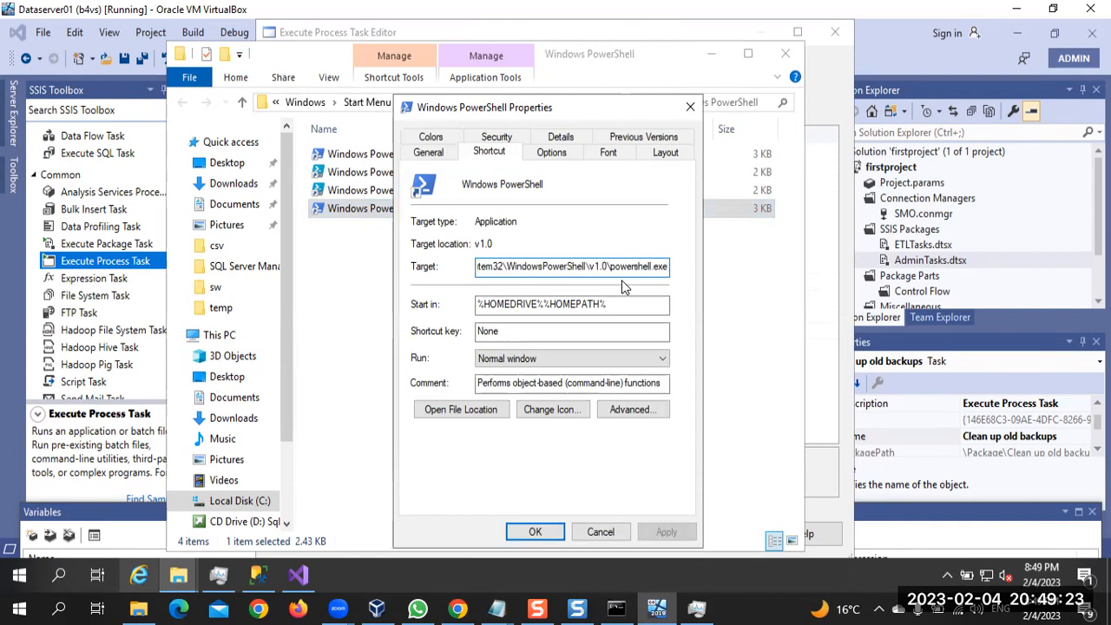
pyautogui.moveTo(611, 266); pyautogui.dragTo(539, 264)
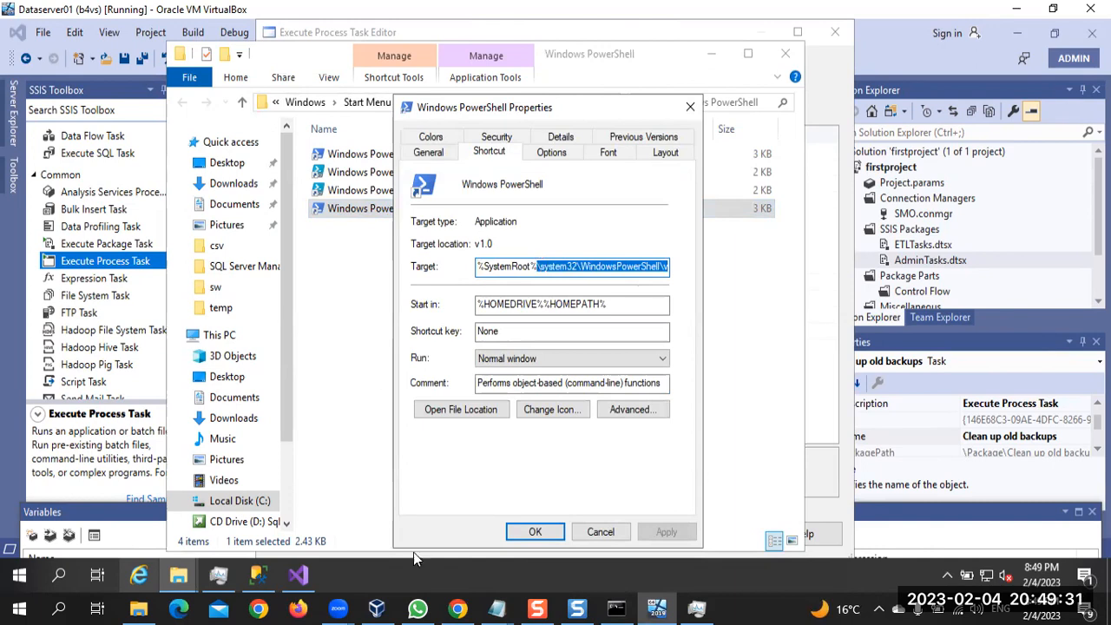
# Check the executable path in Chrome's course video, and in the virtual machine run c:\Windows\system32\WindowsPowerShell\v1.0\ to open that folder
pyautogui.click(458, 608)
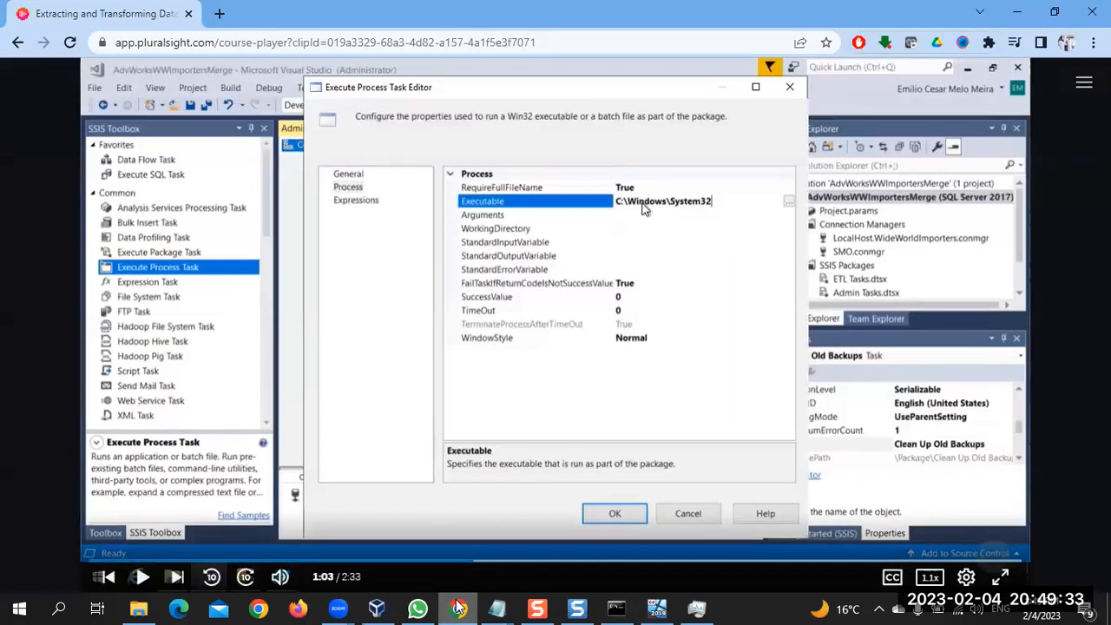
pyautogui.click(457, 607)
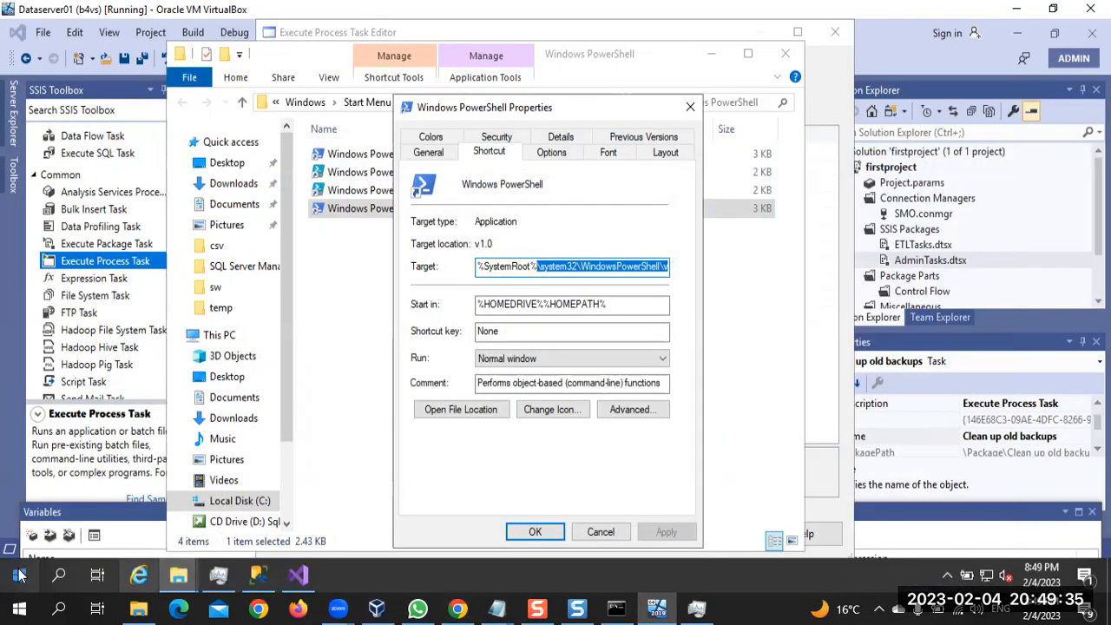
pyautogui.click(21, 573)
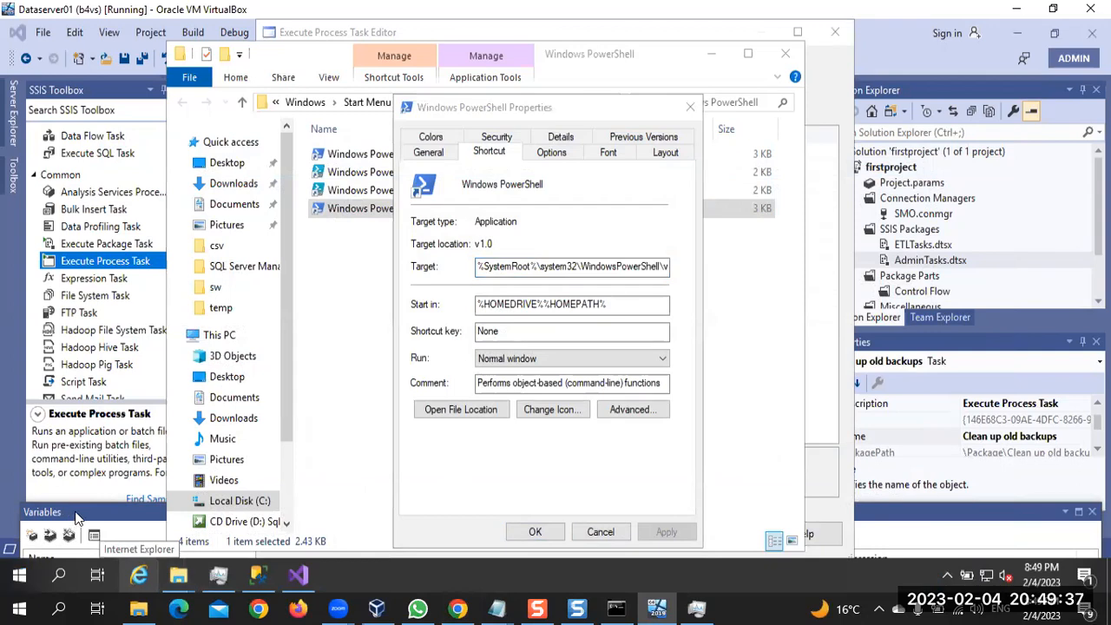
pyautogui.rightClick(21, 582)
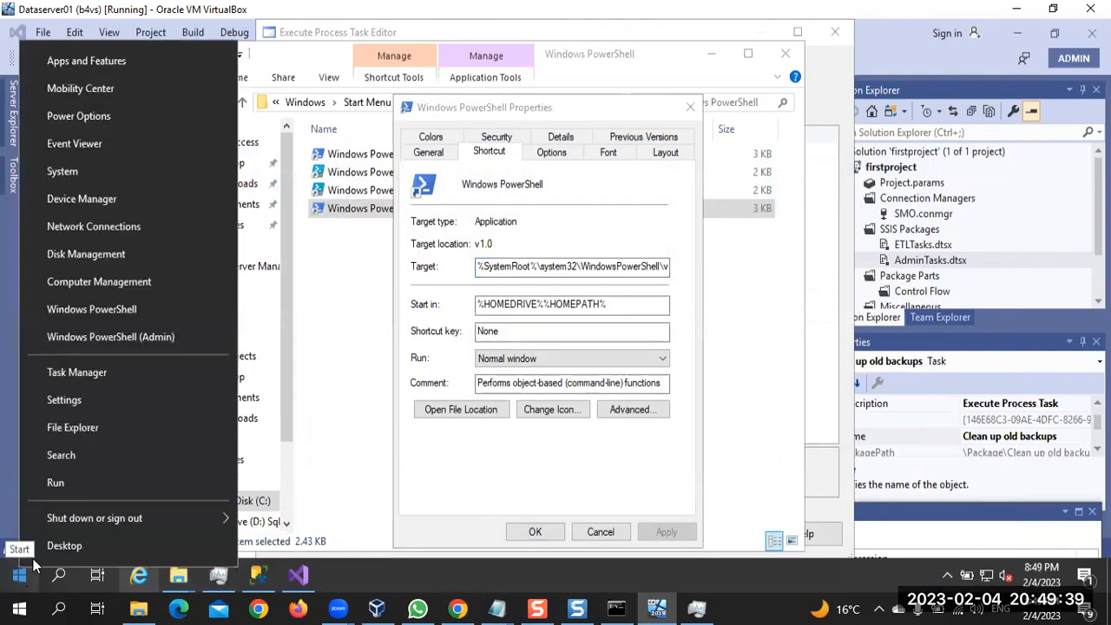
pyautogui.click(110, 484)
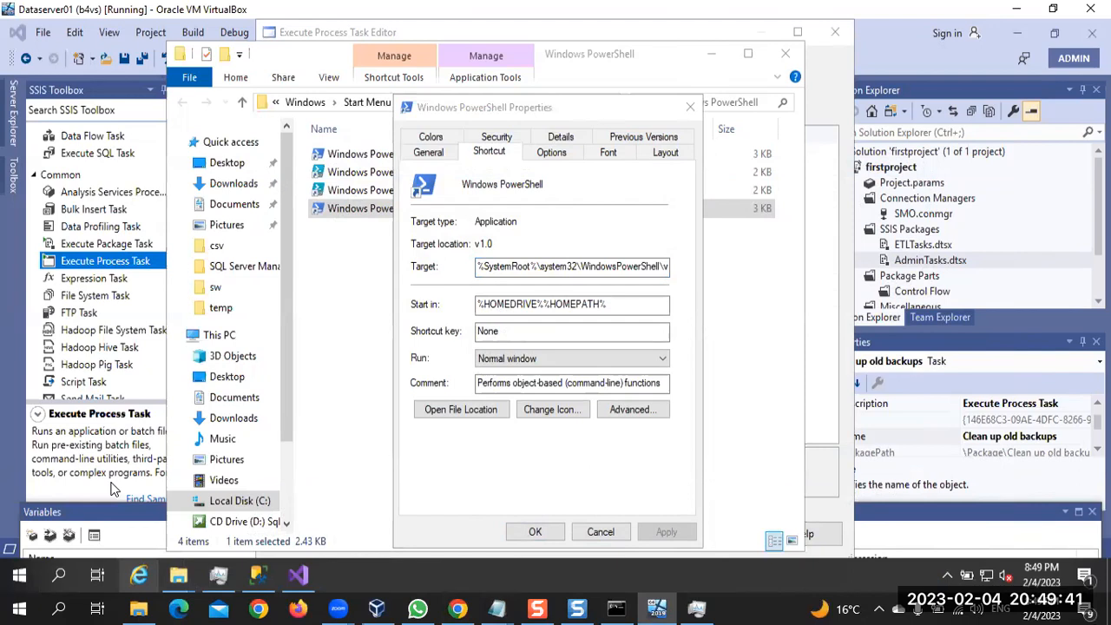
pyautogui.write('c:')
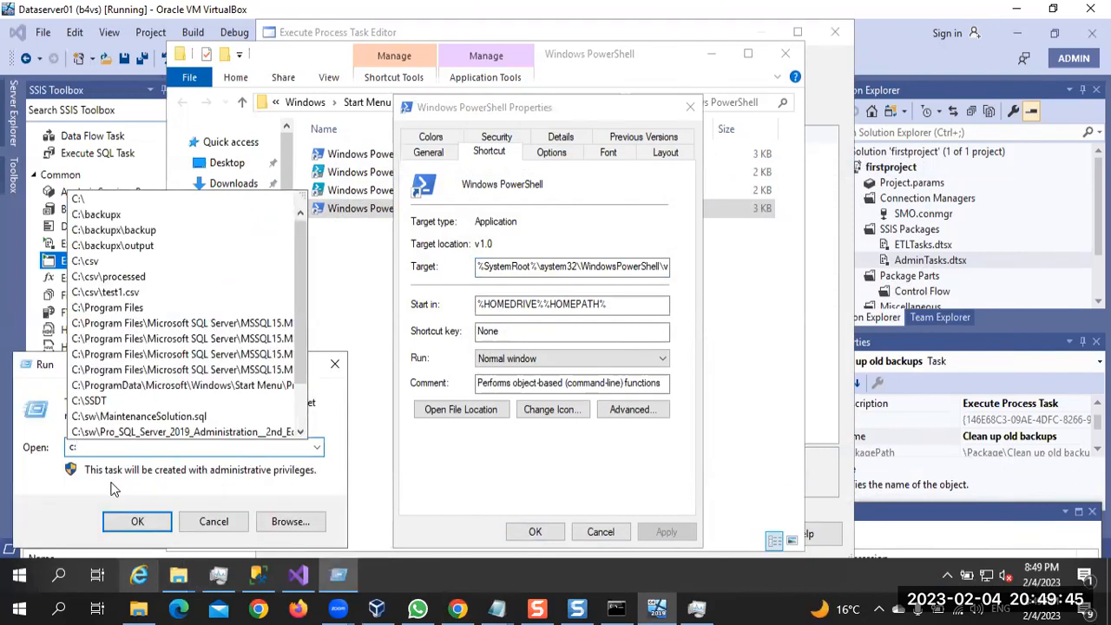
pyautogui.write('\\window')
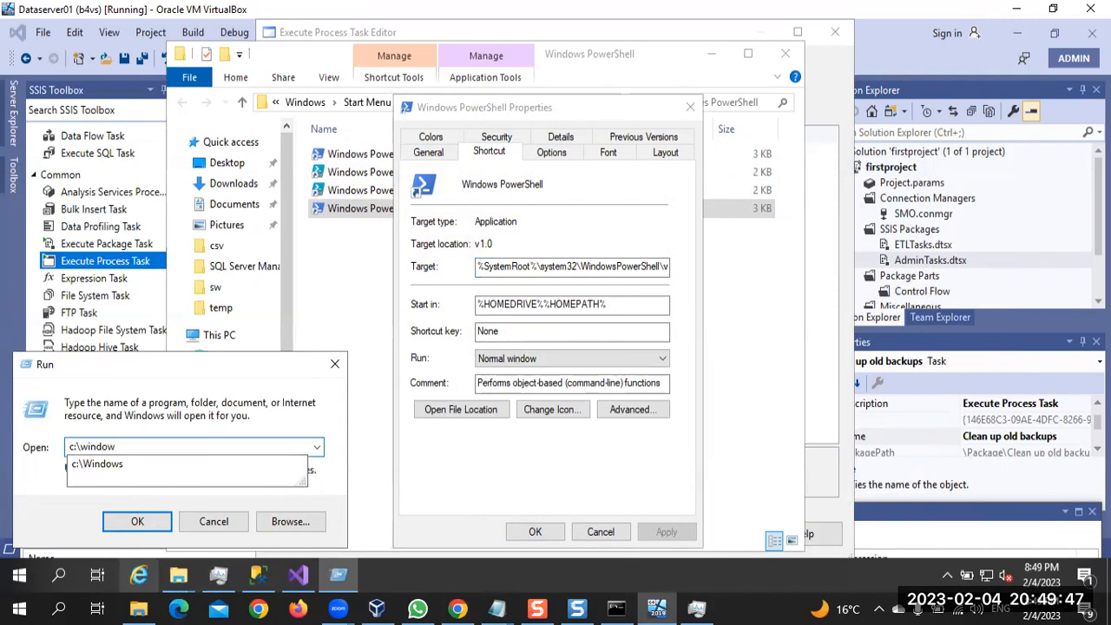
pyautogui.press('Down')
pyautogui.write('\\')
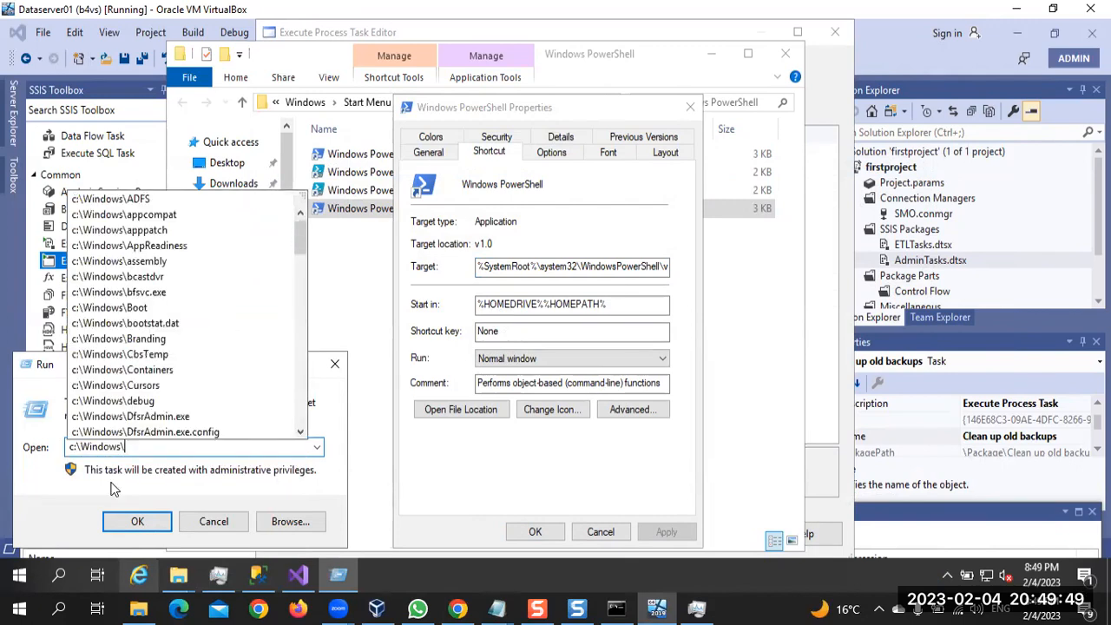
pyautogui.write('\\system32\\WindowsPowerShell\\v1.0\\')
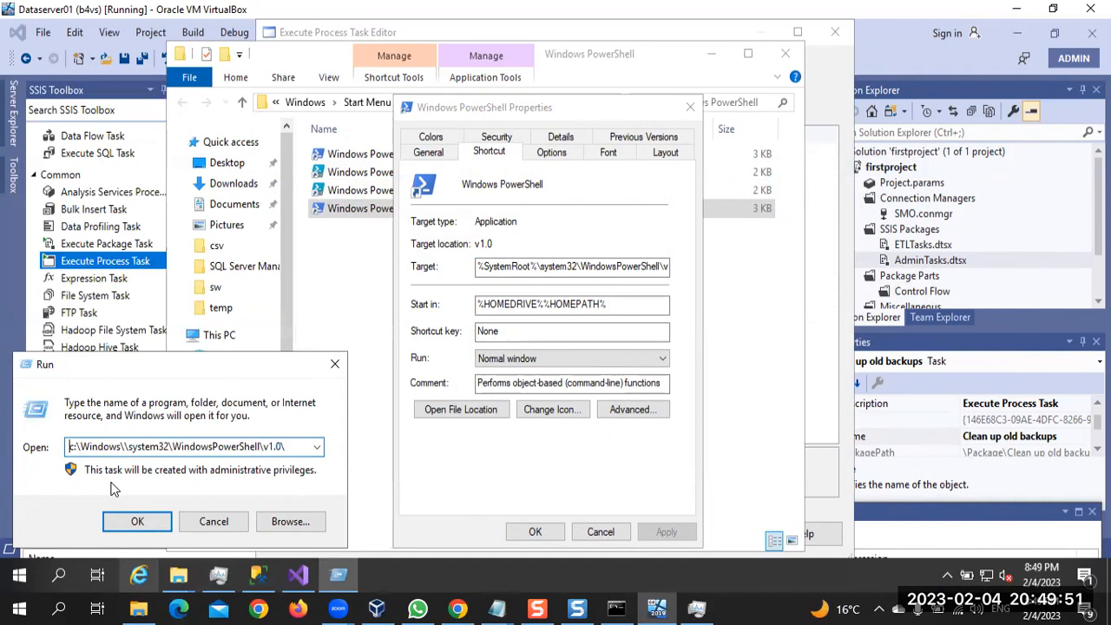
pyautogui.press('Right')
pyautogui.press('Right')
pyautogui.press('Right')
pyautogui.press('BackSpace')
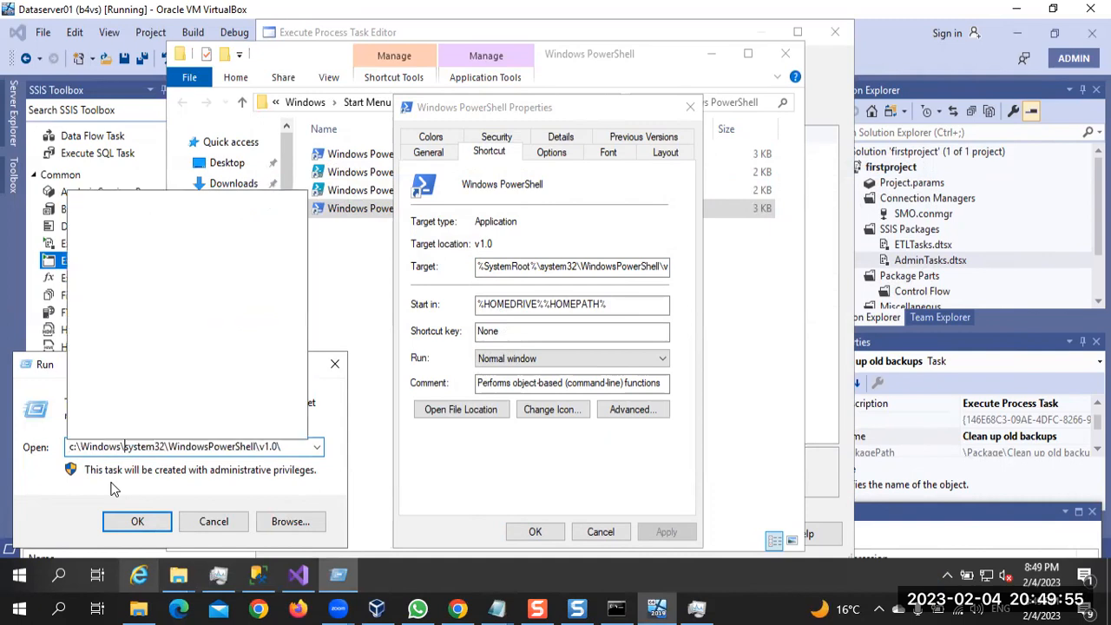
pyautogui.press('Return')
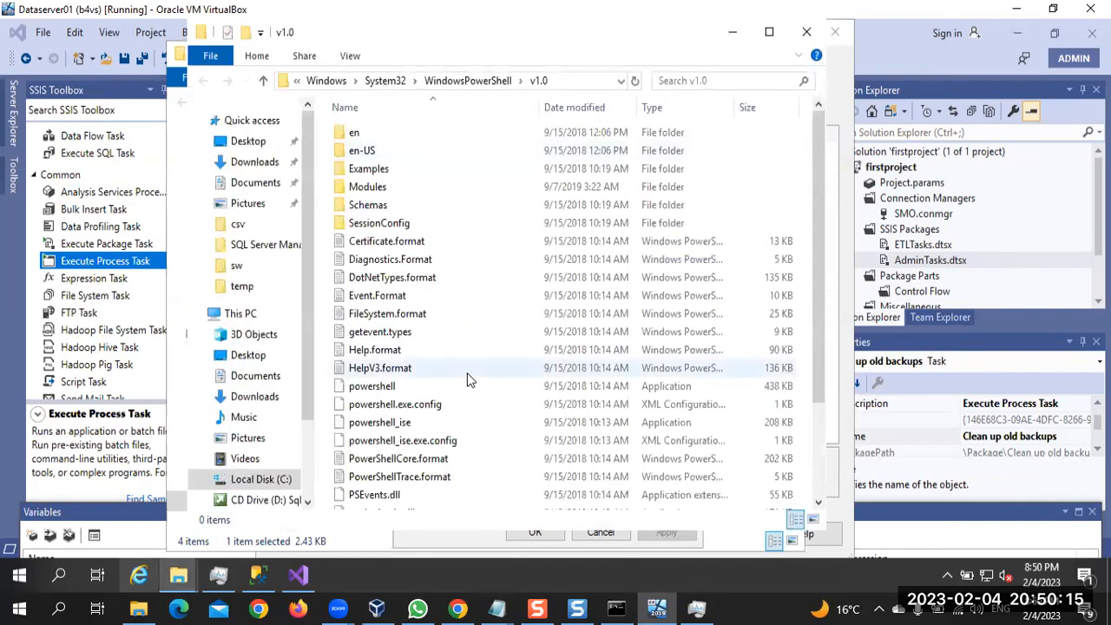
# Copy the v1.0 folder's path and, in Visual Studio, enter C:\Windows\System32\WindowsPowerShell\v1.0\ as the task's Executable
pyautogui.scroll(-2, 465, 379)
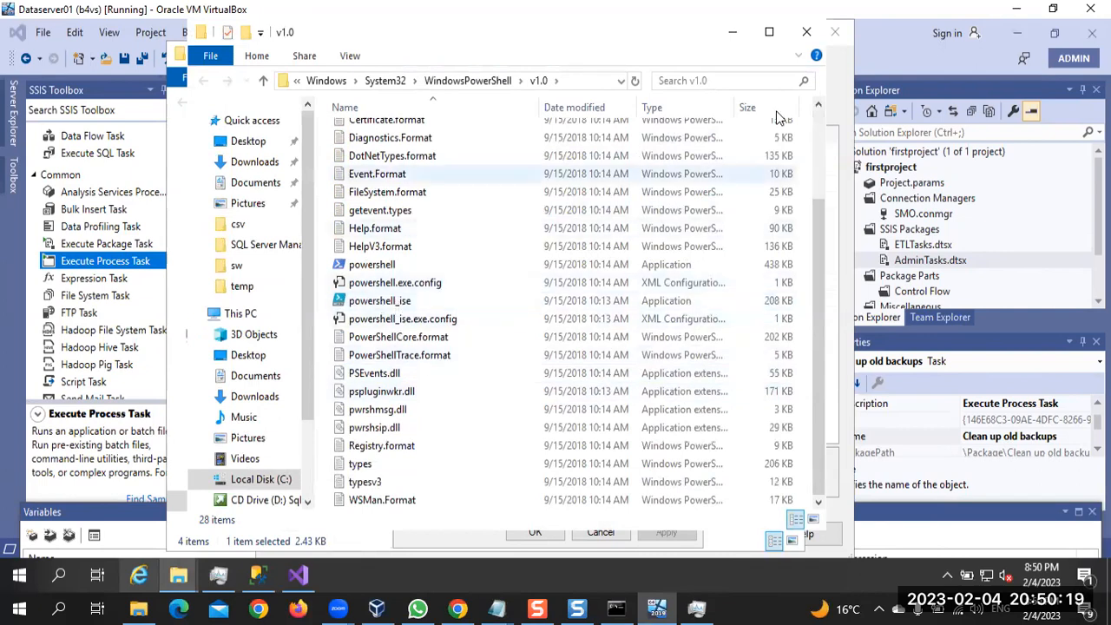
pyautogui.click(577, 81)
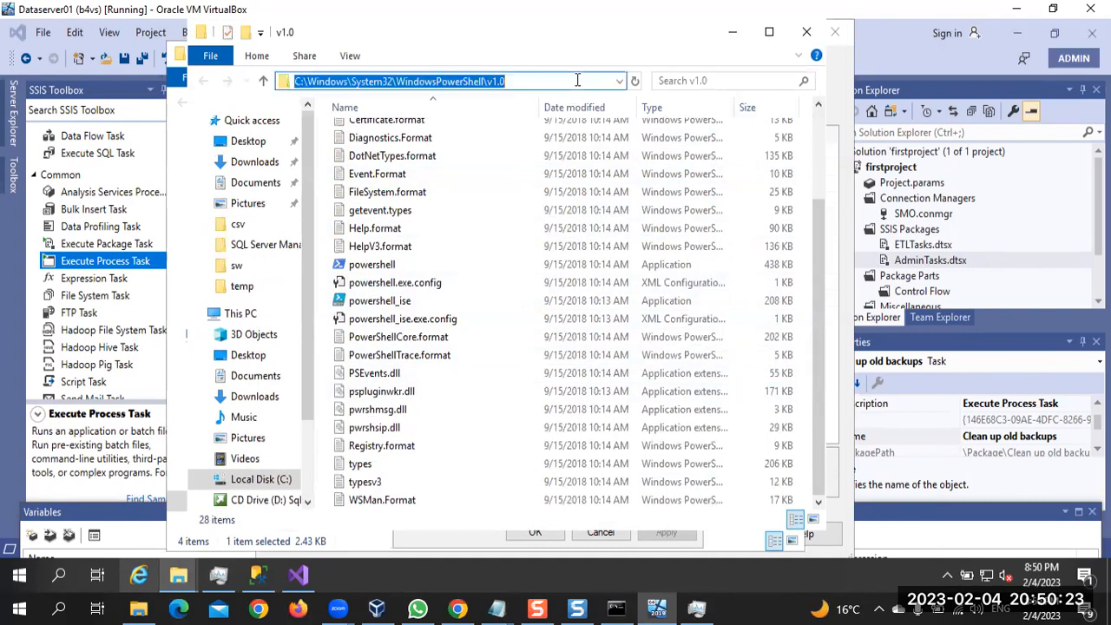
pyautogui.click(301, 575)
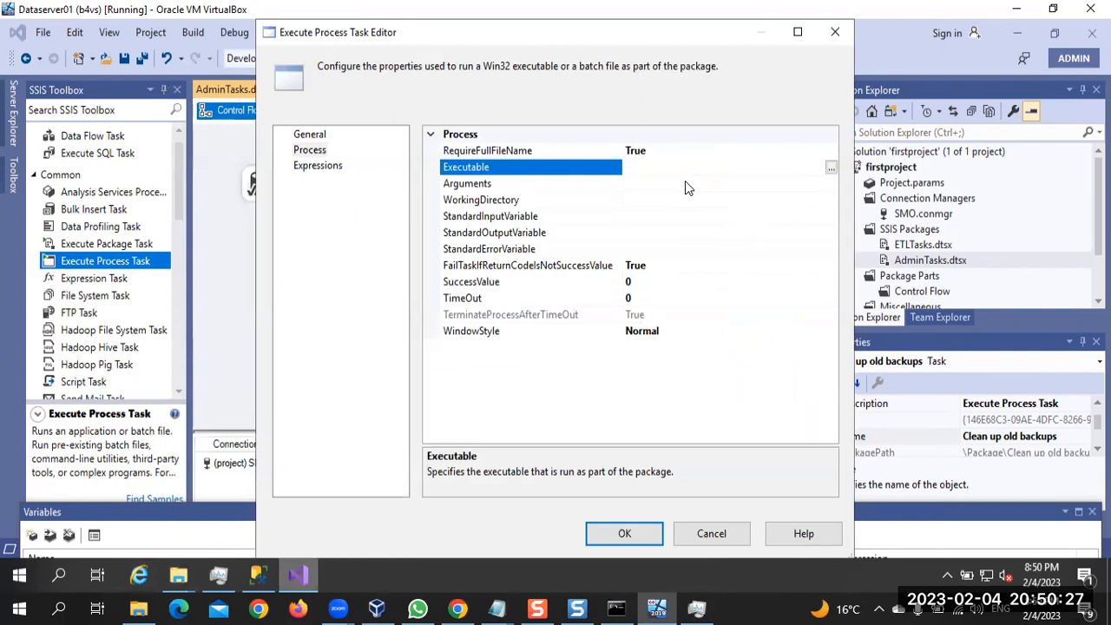
pyautogui.hotkey('ctrl', 'v')
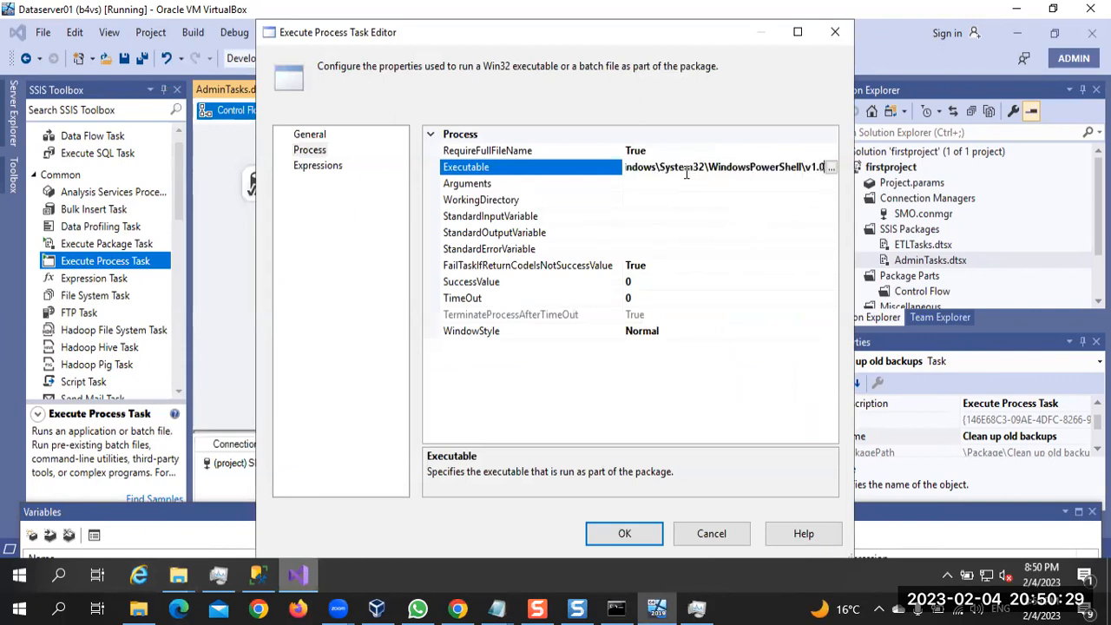
pyautogui.write('\\')
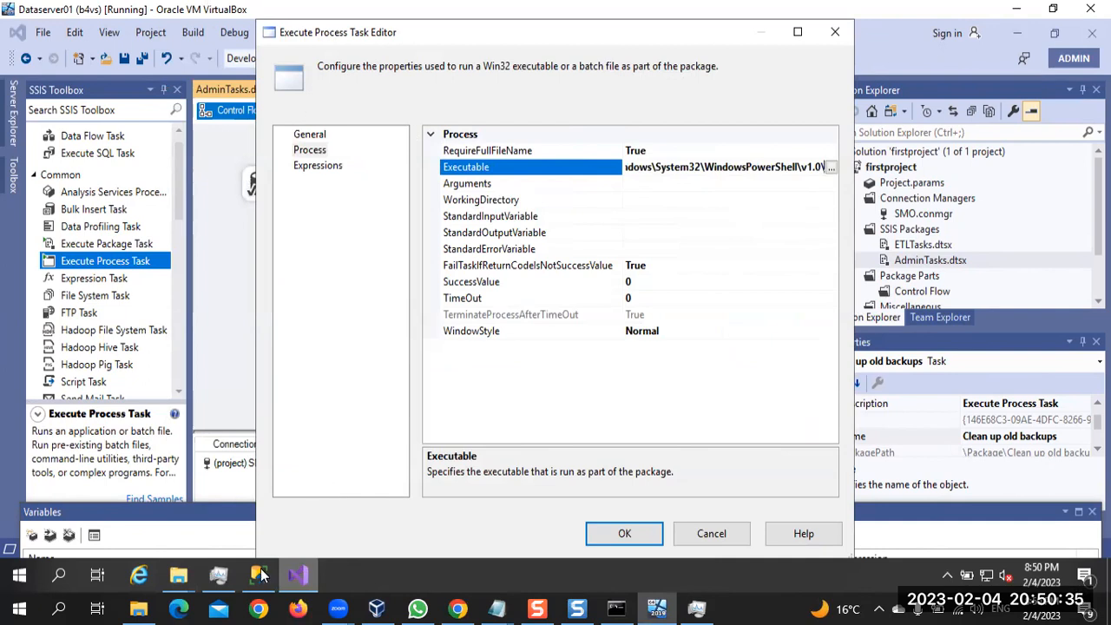
# Copy powershell.exe from the shortcut's target and append it to the Executable path in the Execute Process Task Editor
pyautogui.moveTo(178, 580)
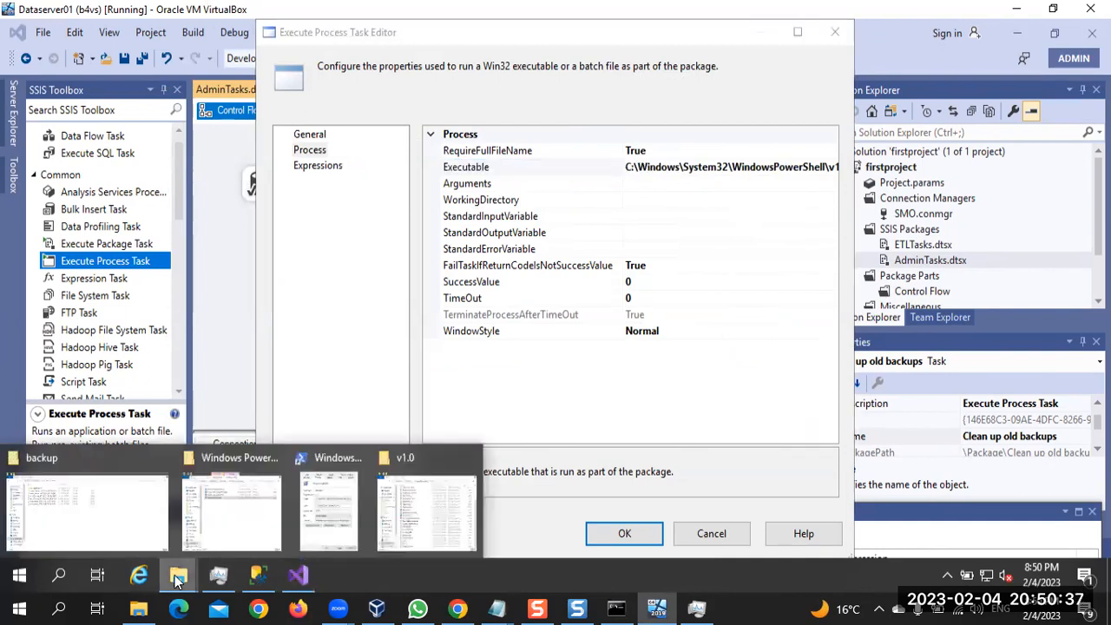
pyautogui.click(316, 513)
pyautogui.click(651, 266)
pyautogui.press('End')
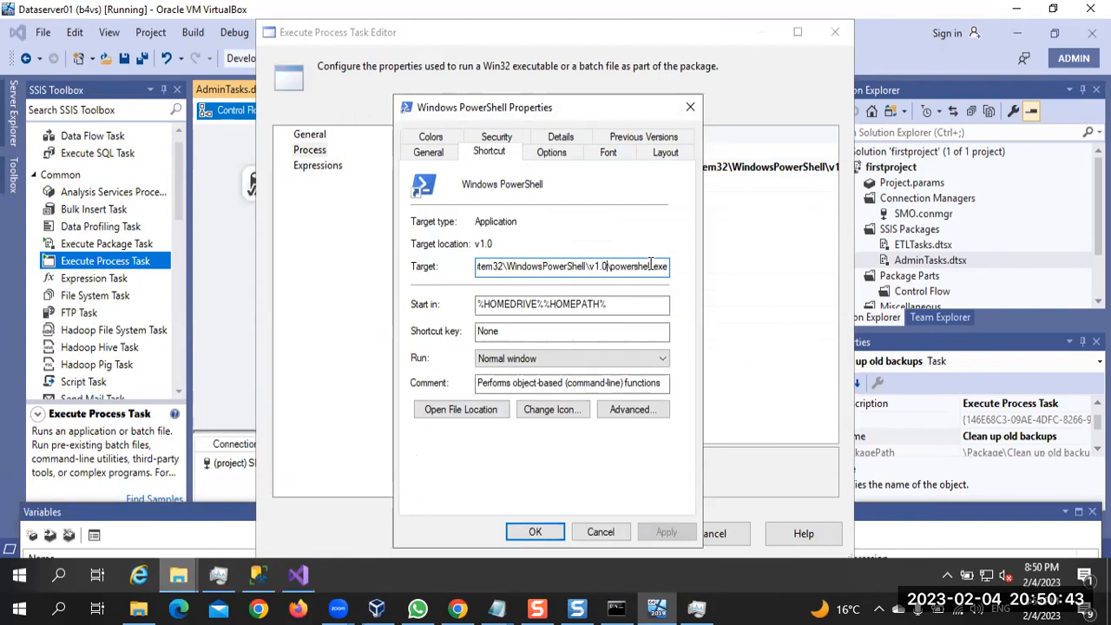
pyautogui.hotkey('shift', 'Right')
pyautogui.hotkey('shift', 'Right')
pyautogui.hotkey('shift', 'Right')
pyautogui.hotkey('shift', 'Right')
pyautogui.hotkey('shift', 'Right')
pyautogui.hotkey('shift', 'Right')
pyautogui.hotkey('shift', 'Right')
pyautogui.hotkey('shift', 'Right')
pyautogui.hotkey('shift', 'Right')
pyautogui.hotkey('shift', 'Right')
pyautogui.hotkey('shift', 'Right')
pyautogui.hotkey('shift', 'Right')
pyautogui.hotkey('shift', 'Right')
pyautogui.hotkey('shift', 'Right')
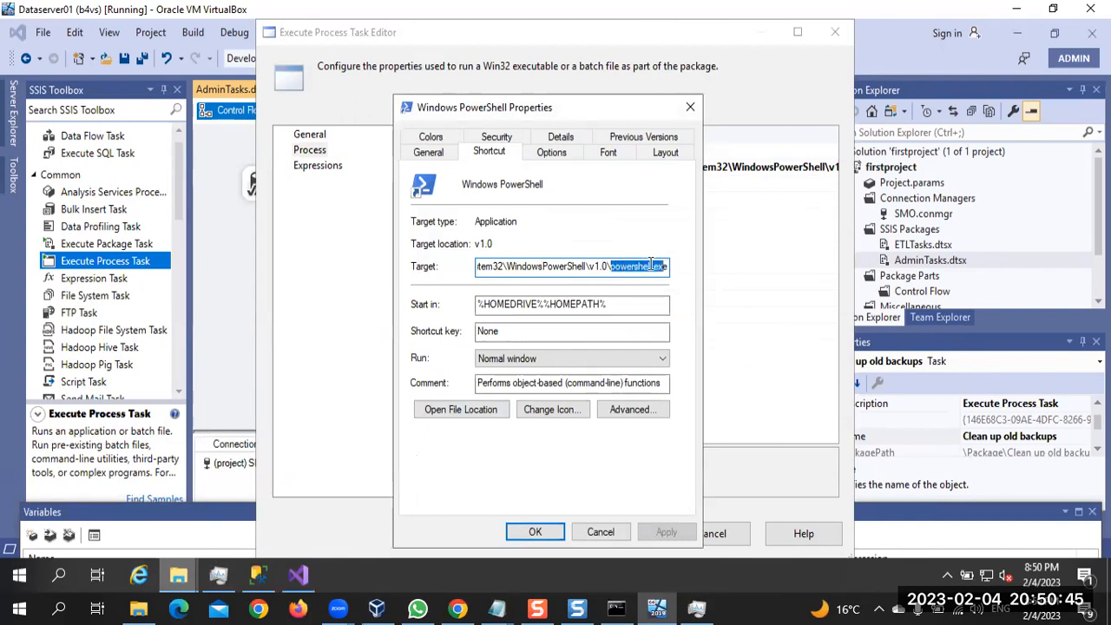
pyautogui.click(776, 312)
pyautogui.click(762, 169)
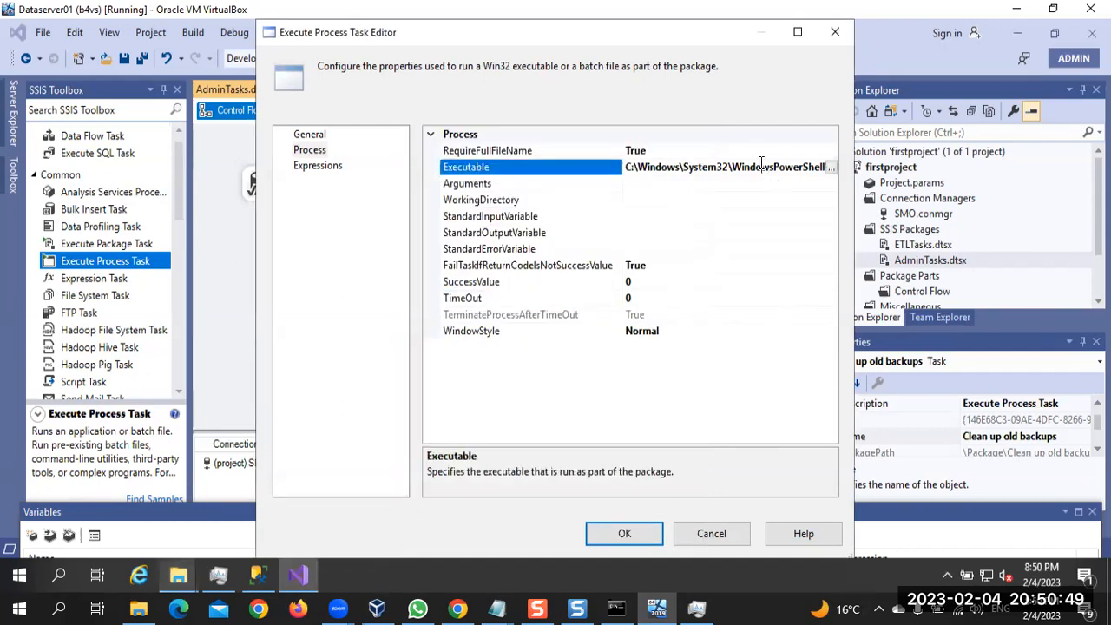
pyautogui.write('powershell.exe')
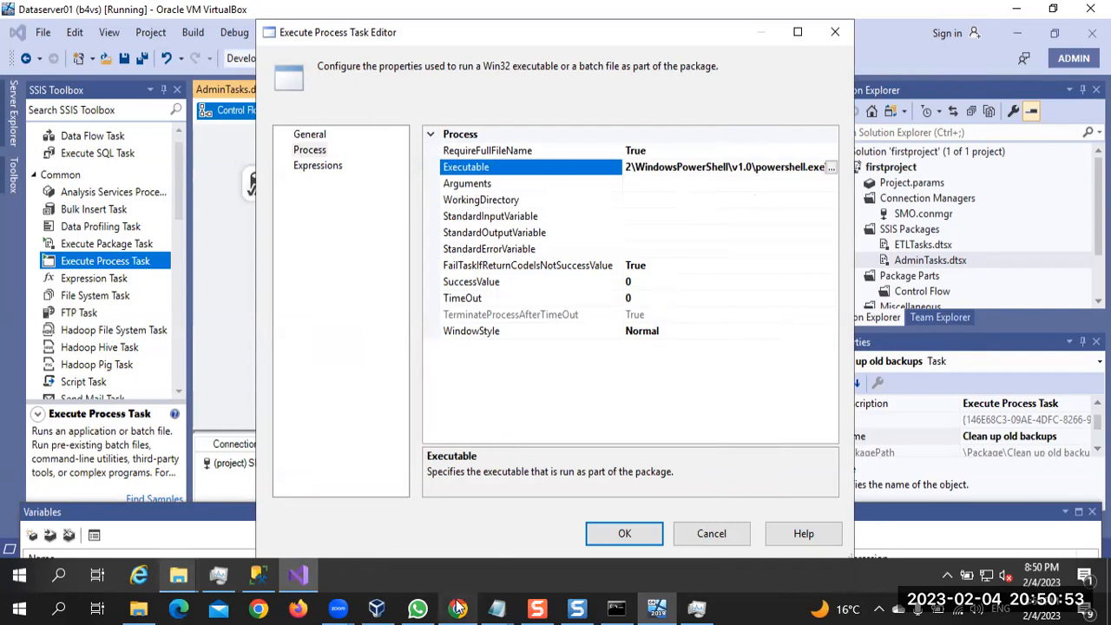
# Switch to Chrome and replay the course video around 1:17 to read the Execute Process Task's Arguments value
pyautogui.hotkey('alt', 'Tab')
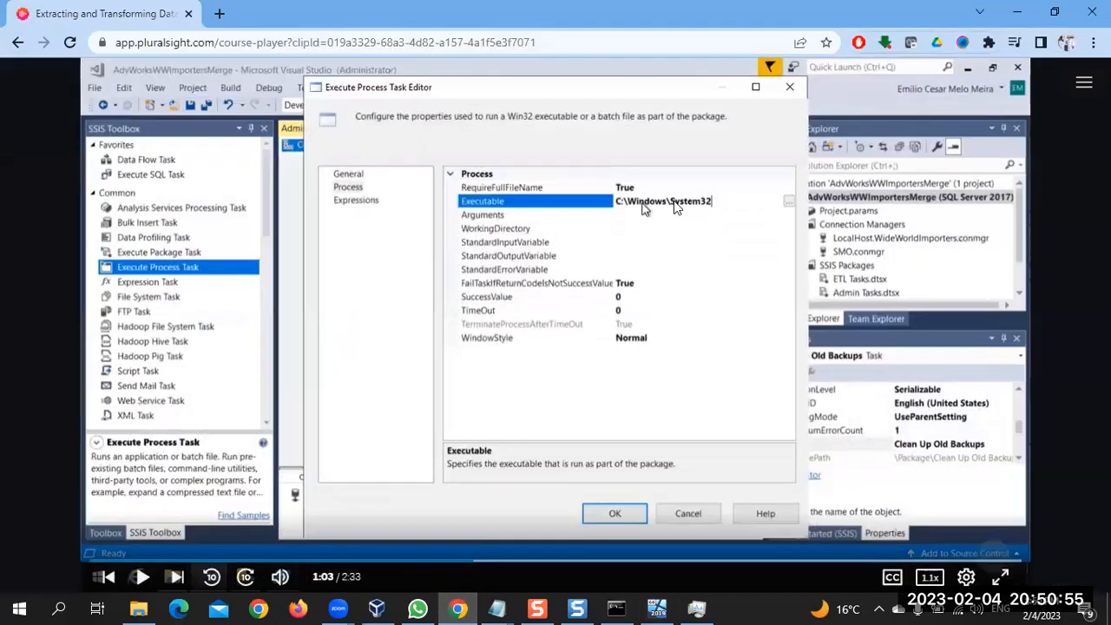
pyautogui.click(631, 297)
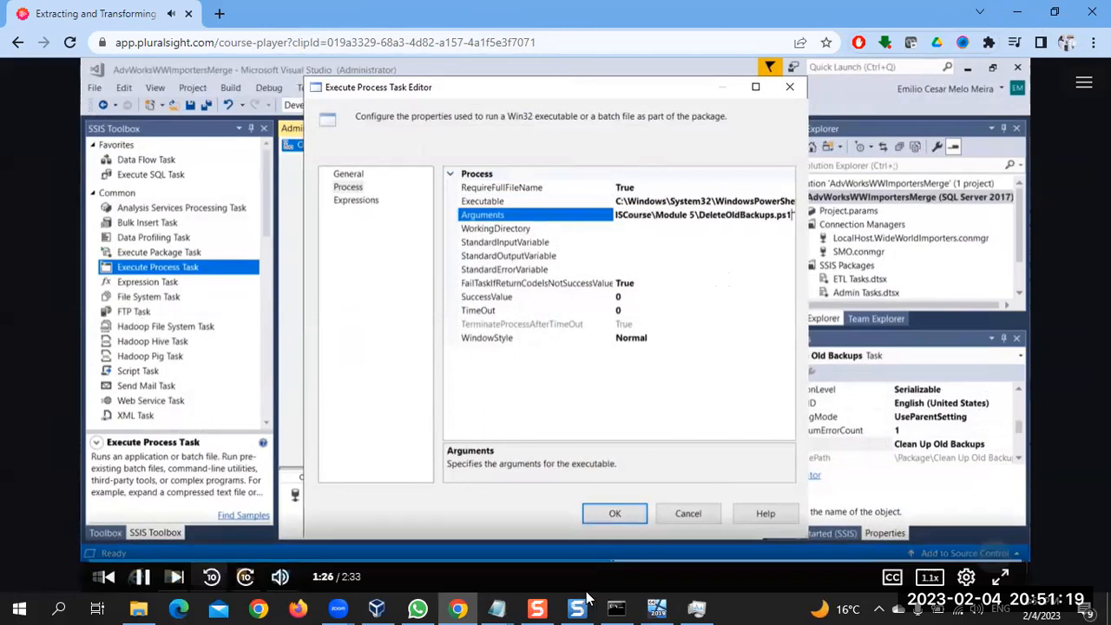
pyautogui.click(596, 561)
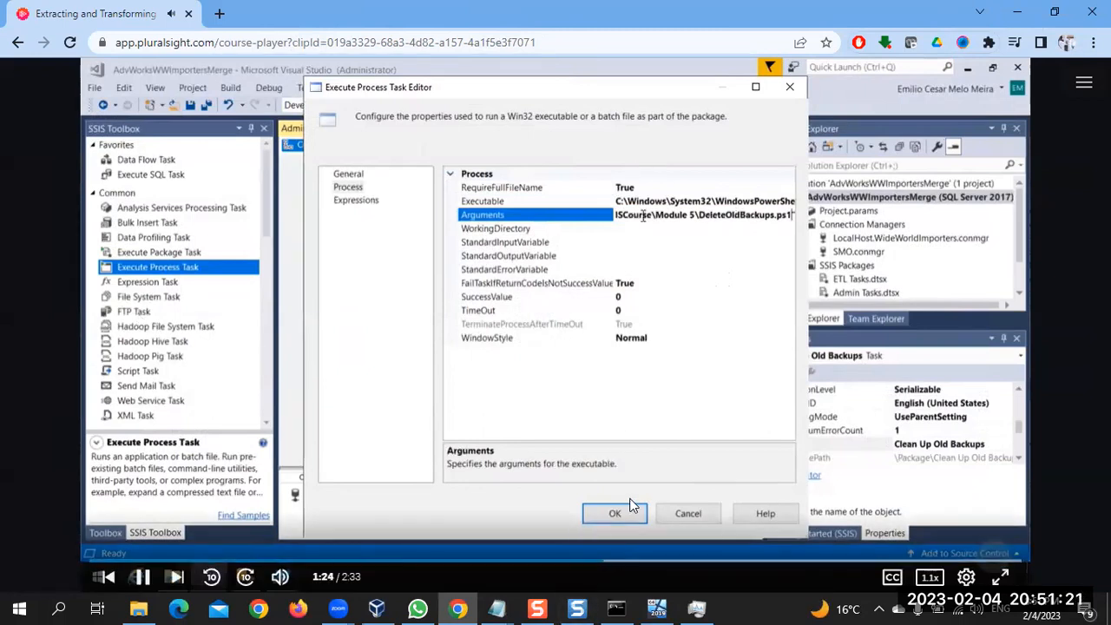
pyautogui.click(560, 562)
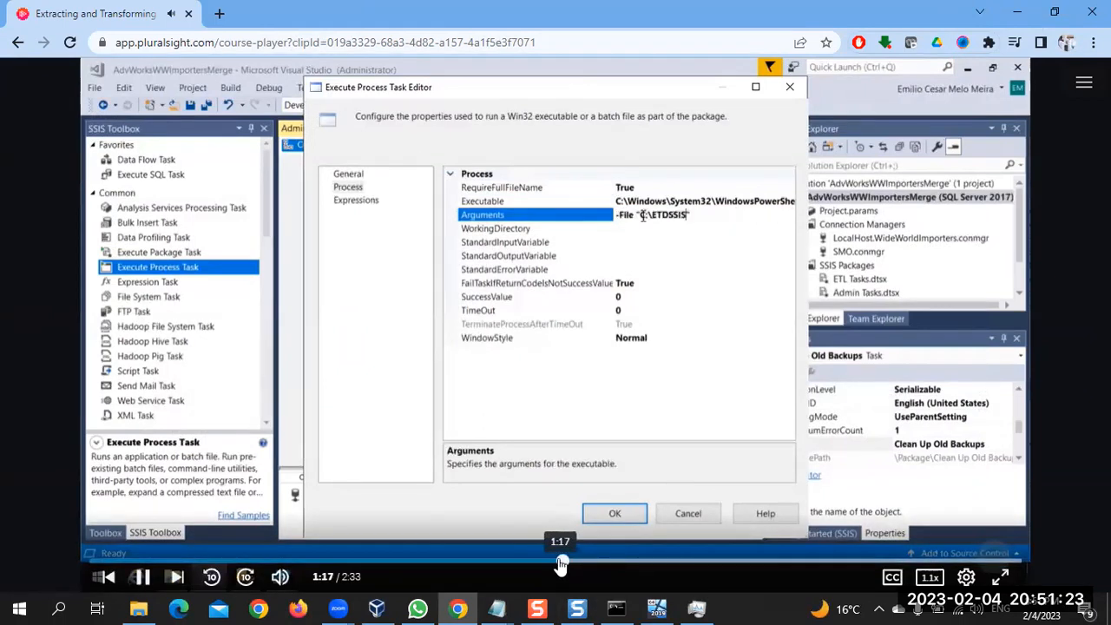
pyautogui.press('space')
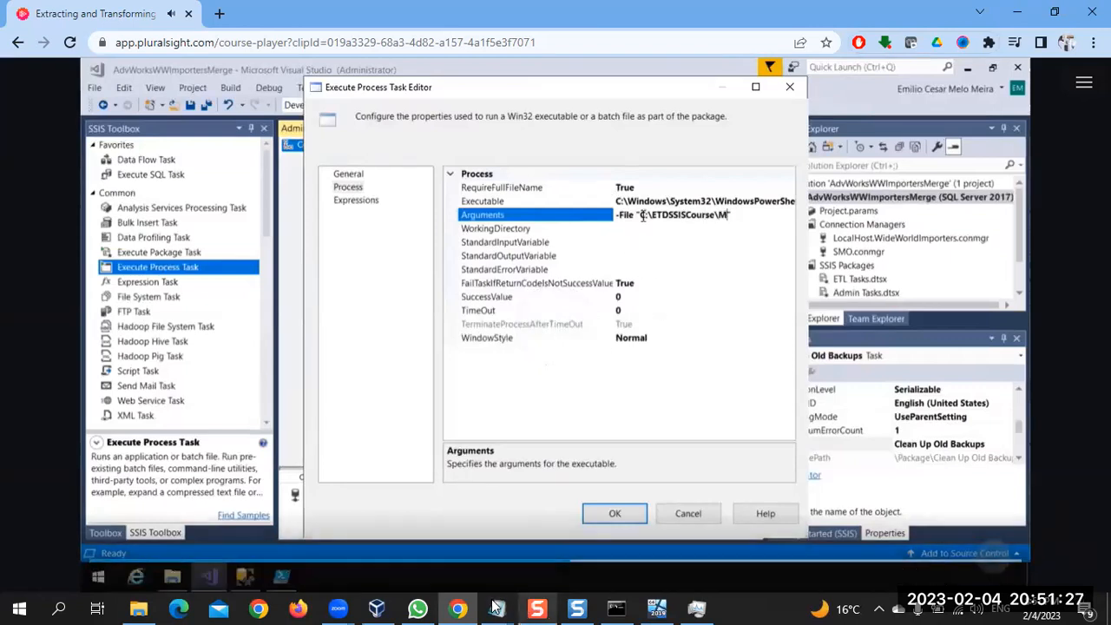
# In Notepad's DeleteoldBackupsps file, start an argument line with -File " below the script, separated by a blank line
pyautogui.moveTo(497, 608)
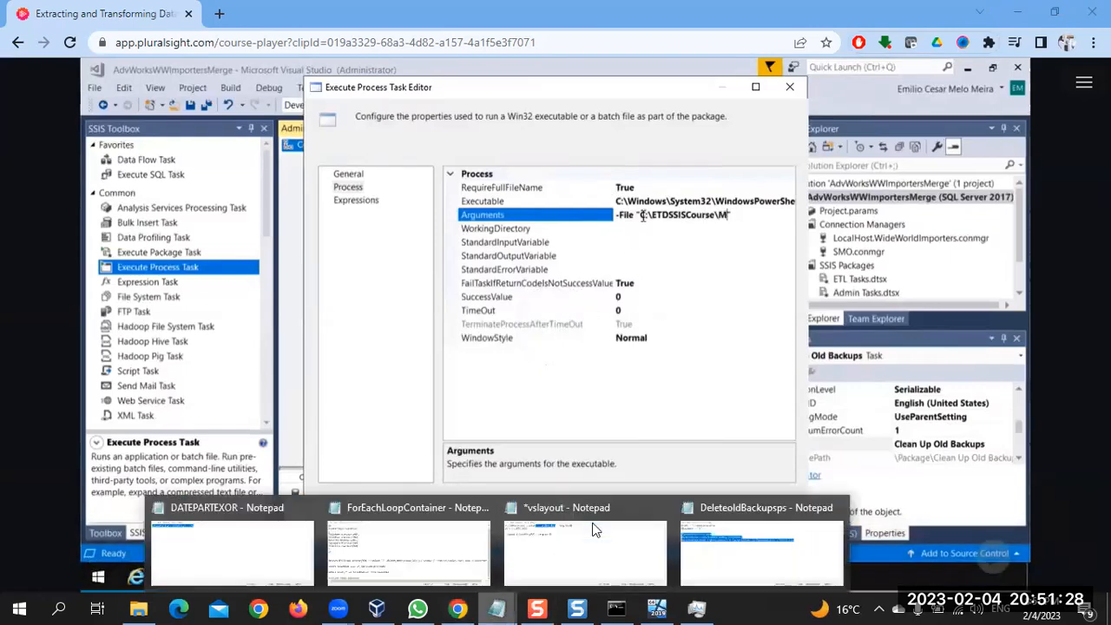
pyautogui.click(727, 557)
pyautogui.click(797, 416)
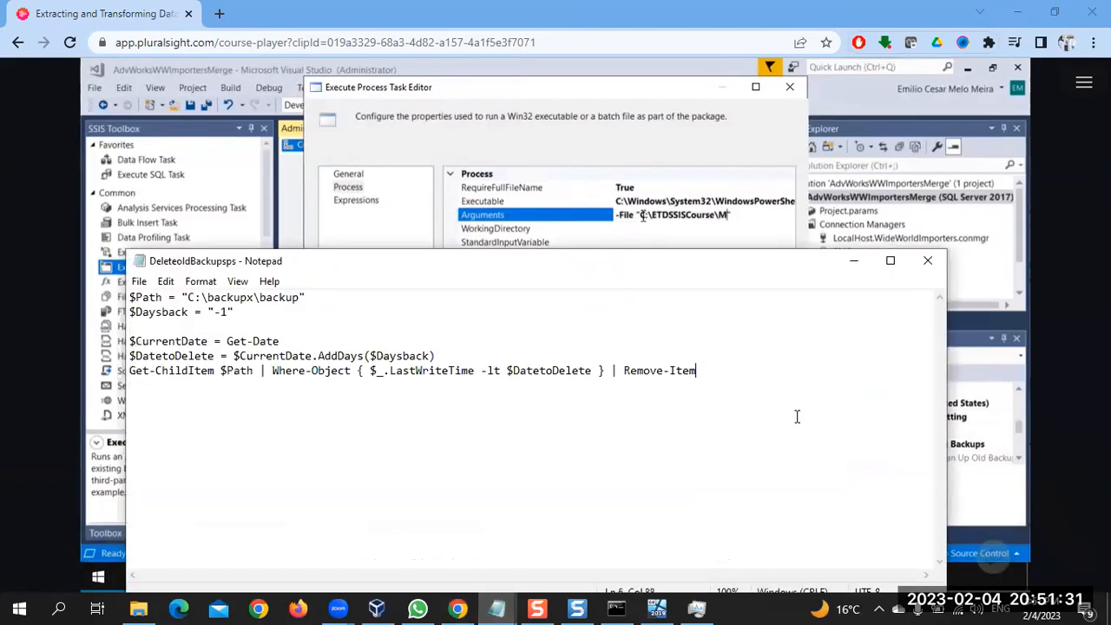
pyautogui.press('Return')
pyautogui.press('Return')
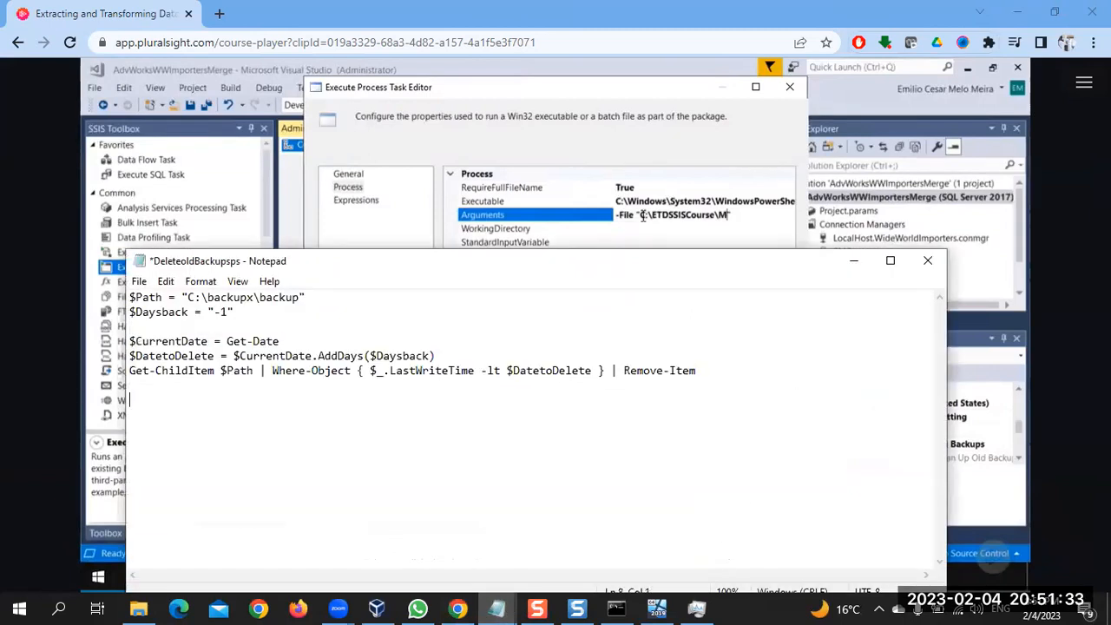
pyautogui.write('-File')
# Switch to File Explorer in the virtual machine and go from the backup folder to C:\sw
pyautogui.click(664, 605)
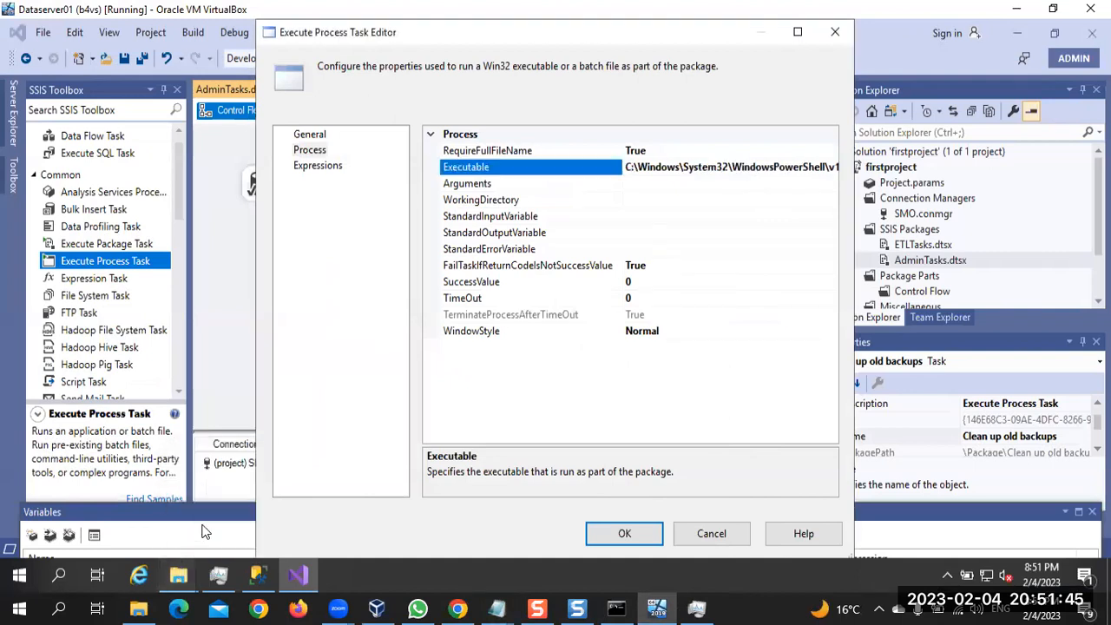
pyautogui.click(180, 576)
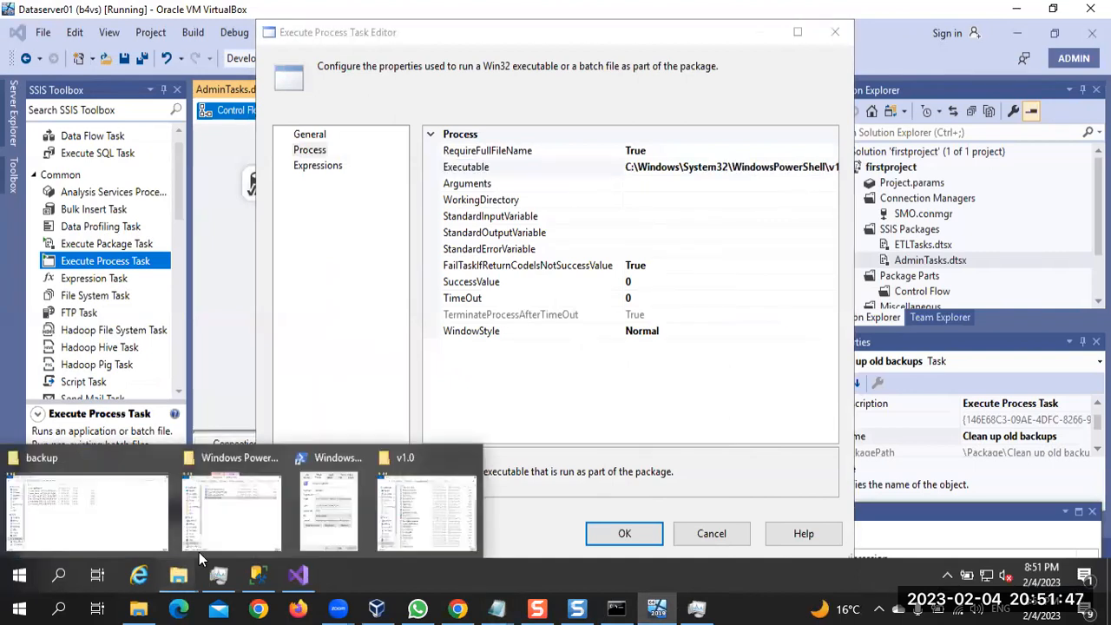
pyautogui.click(125, 503)
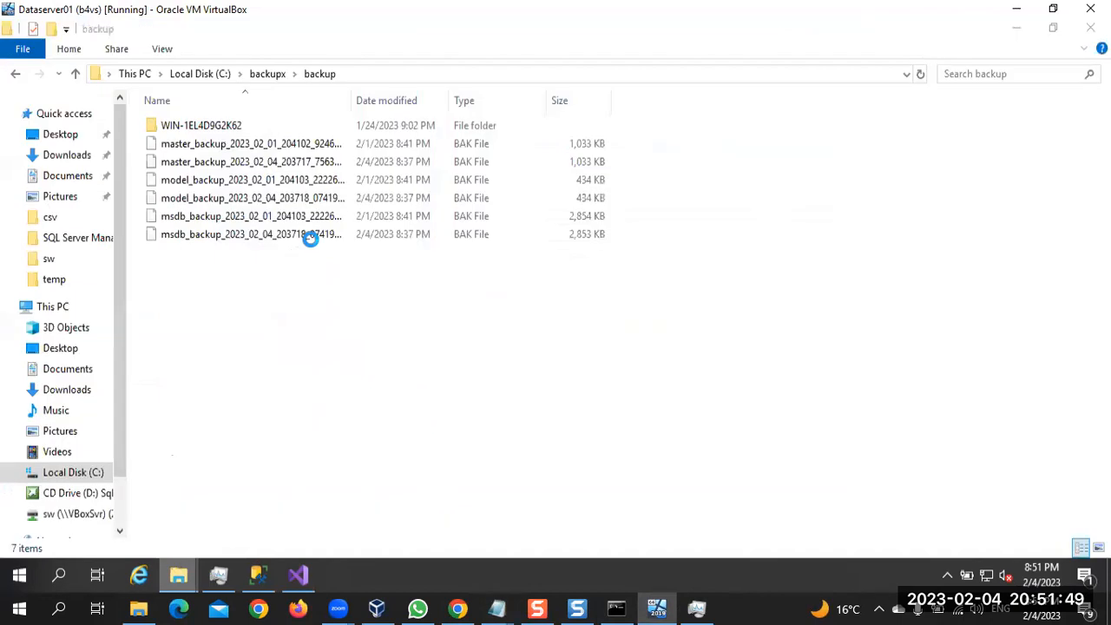
pyautogui.click(275, 78)
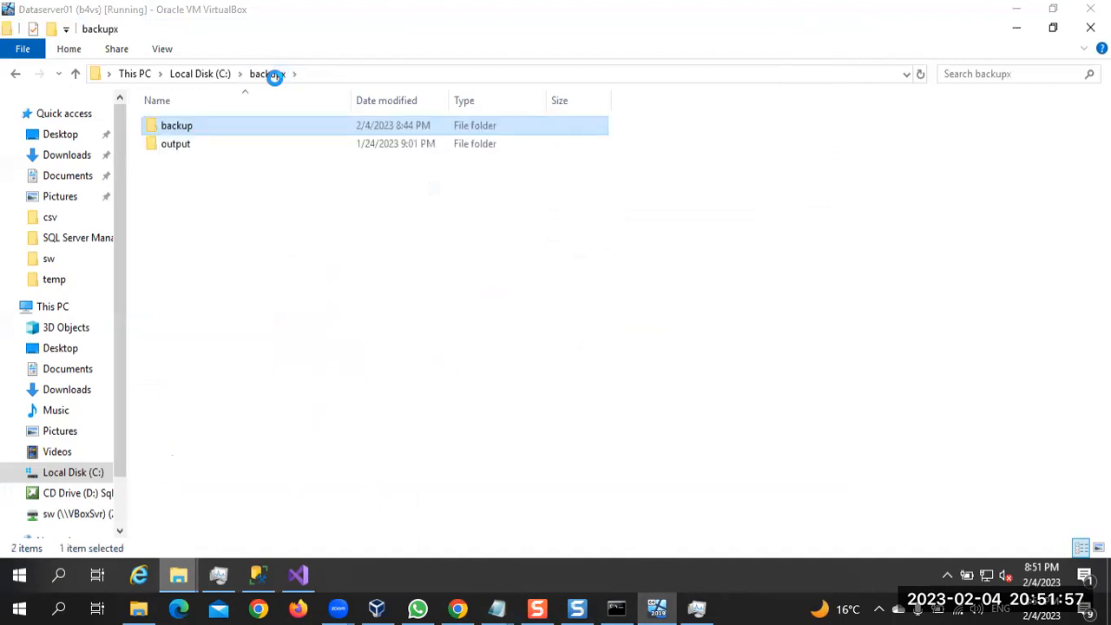
pyautogui.click(221, 76)
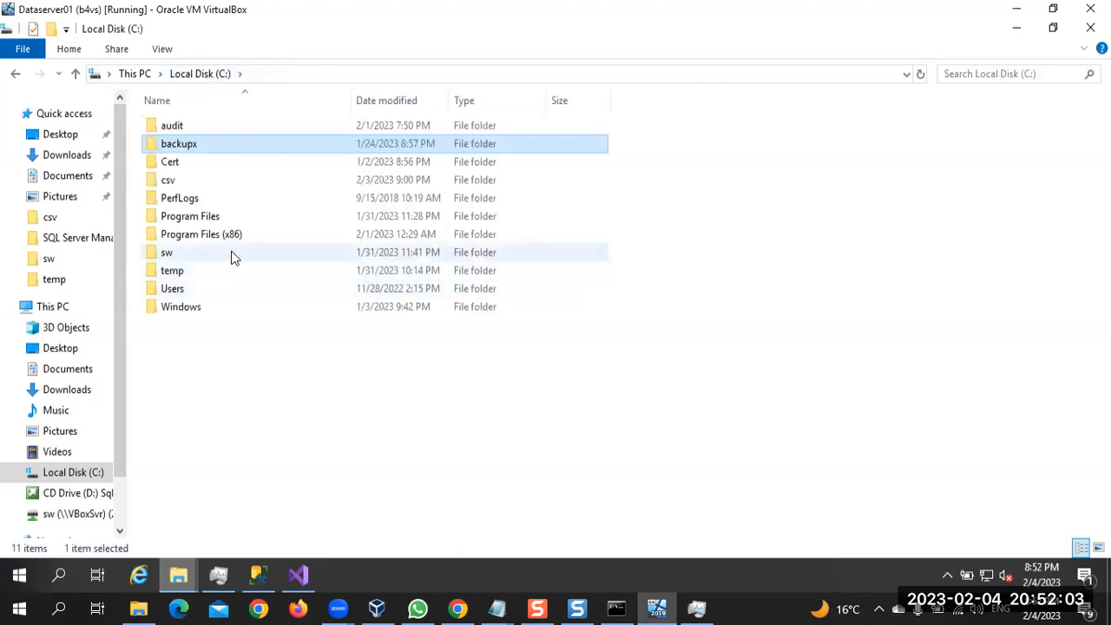
pyautogui.doubleClick(220, 252)
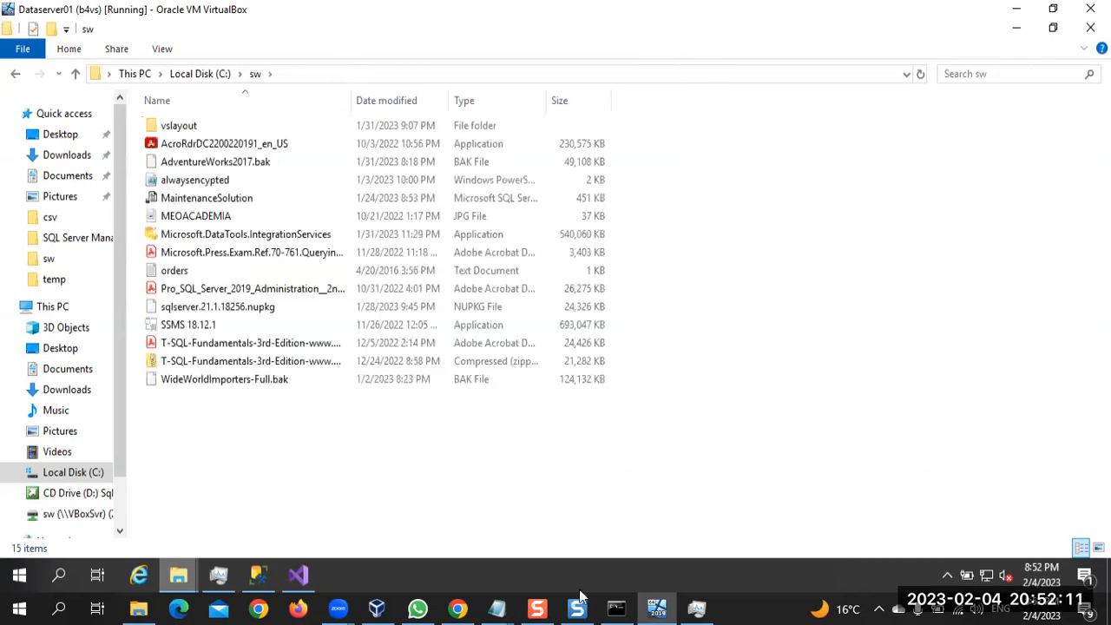
# Return to the DeleteoldBackupsps file in Notepad and append c:\sw\ to the -File argument line
pyautogui.moveTo(497, 607)
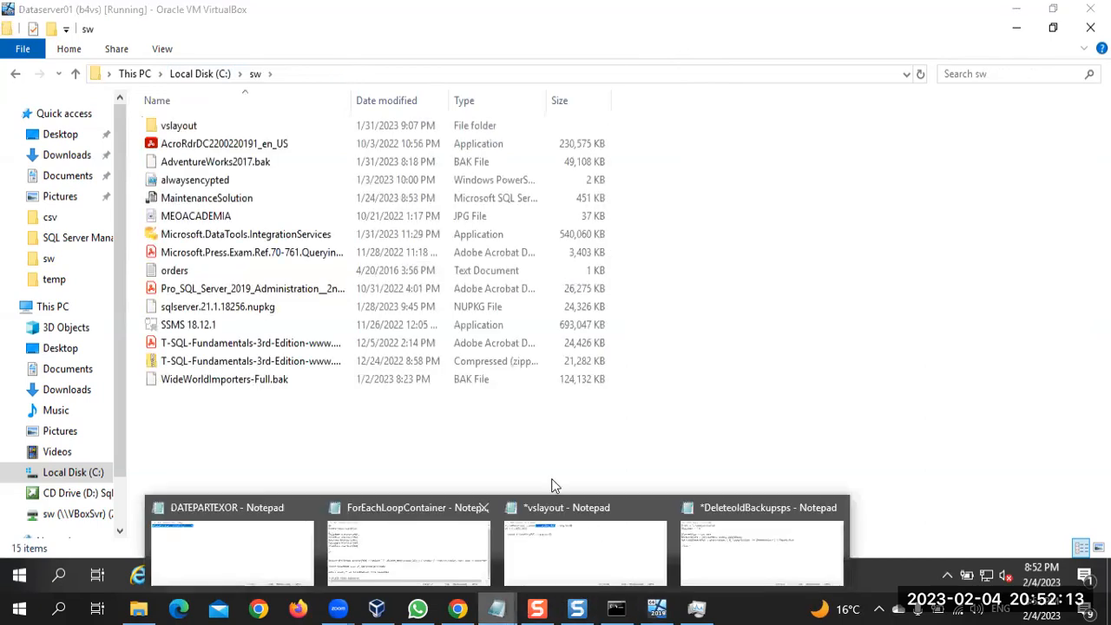
pyautogui.click(700, 537)
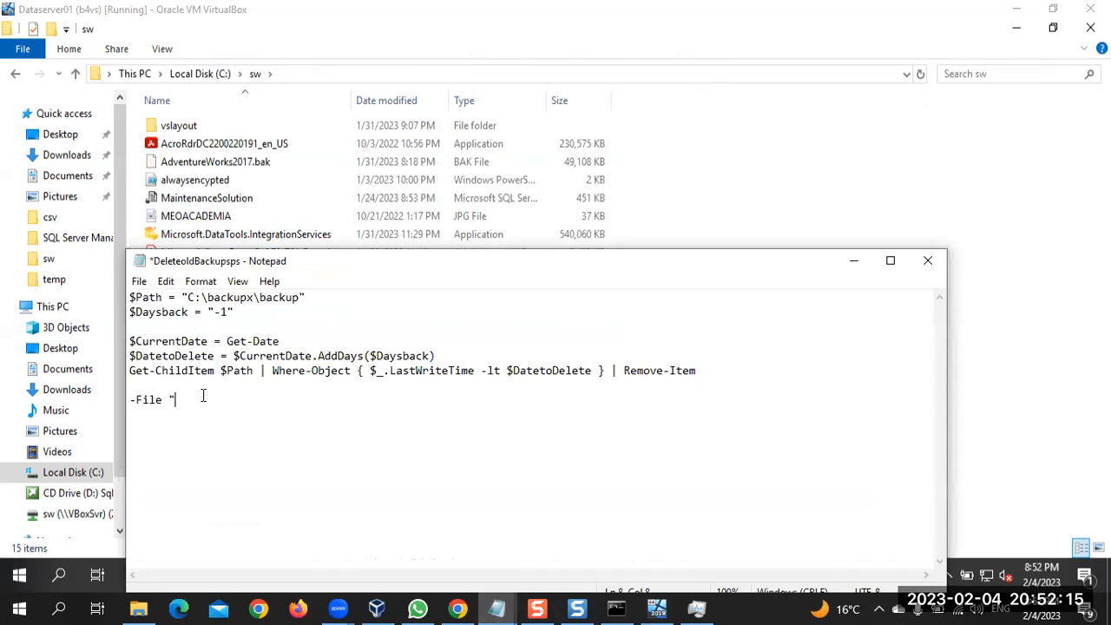
pyautogui.write('c:\\sw\\')
# Create a new text document in the virtual machine's C:\sw folder
pyautogui.click(748, 164)
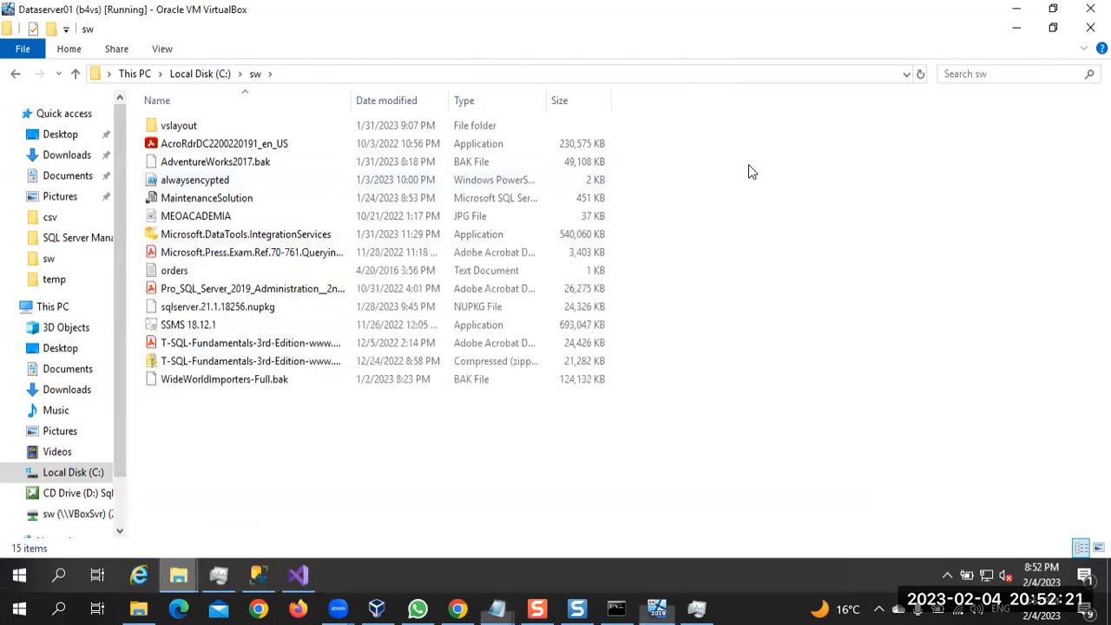
pyautogui.rightClick(748, 164)
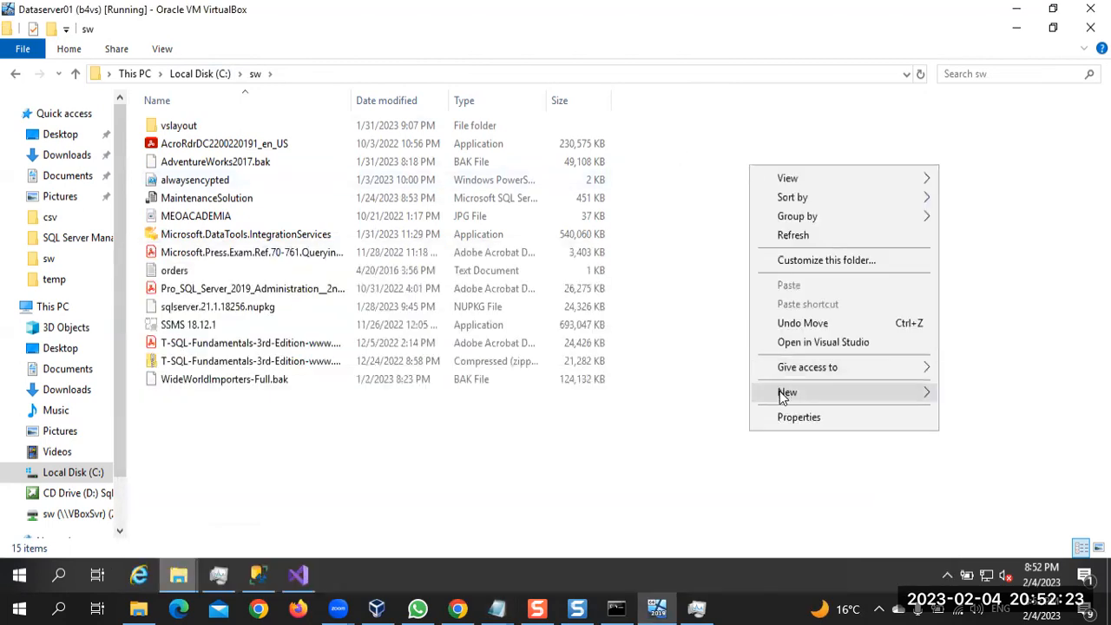
pyautogui.moveTo(780, 390)
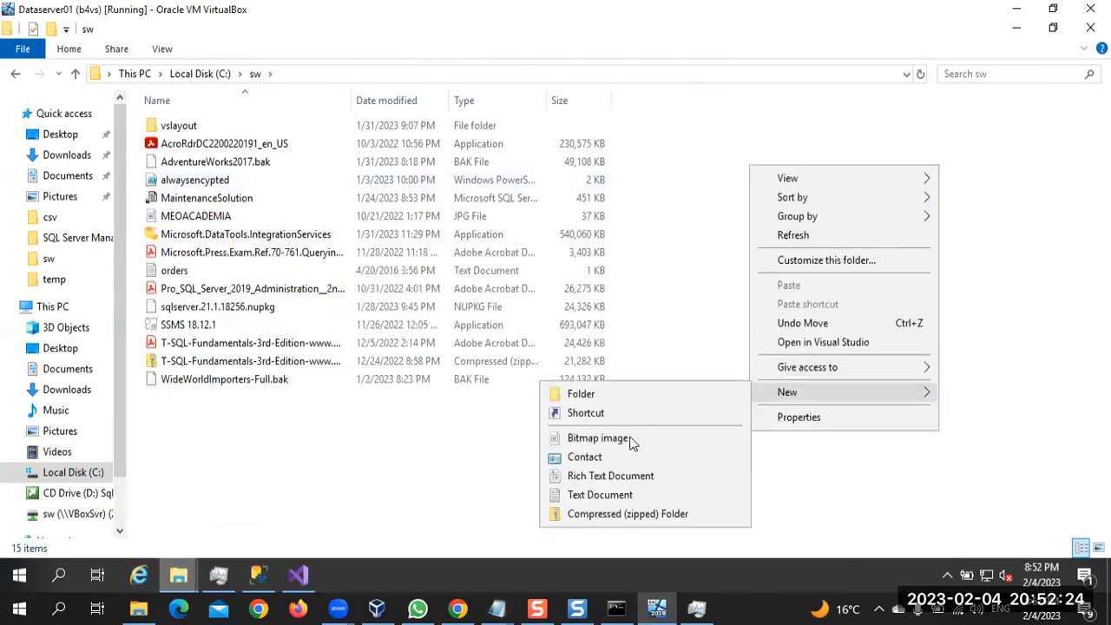
pyautogui.click(601, 495)
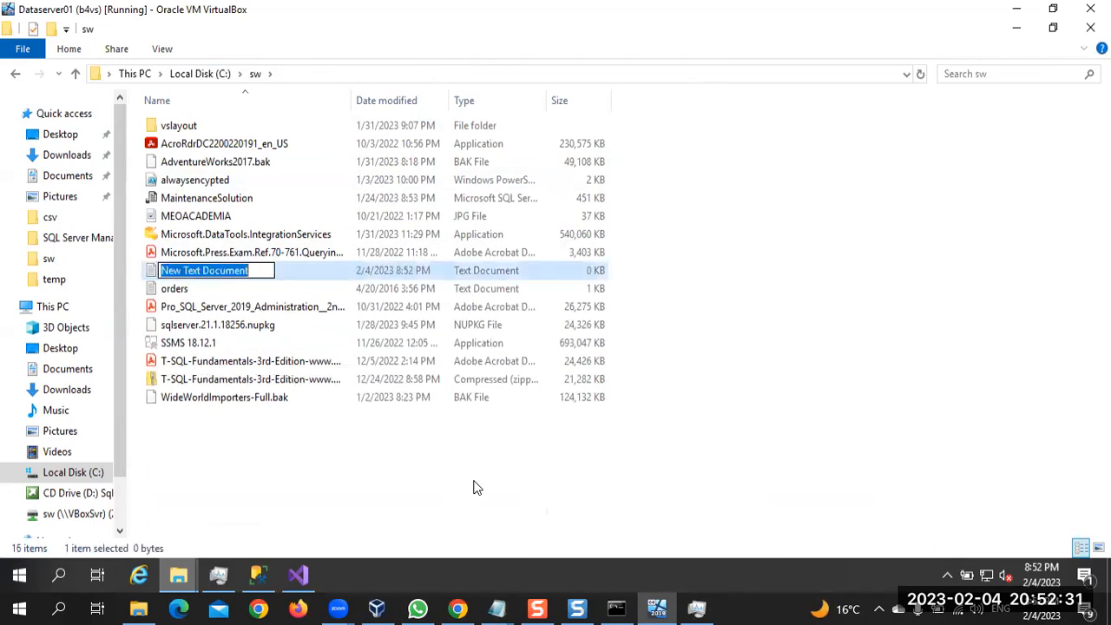
# Turn on the display of hidden items and file name extensions in File Explorer
pyautogui.click(165, 51)
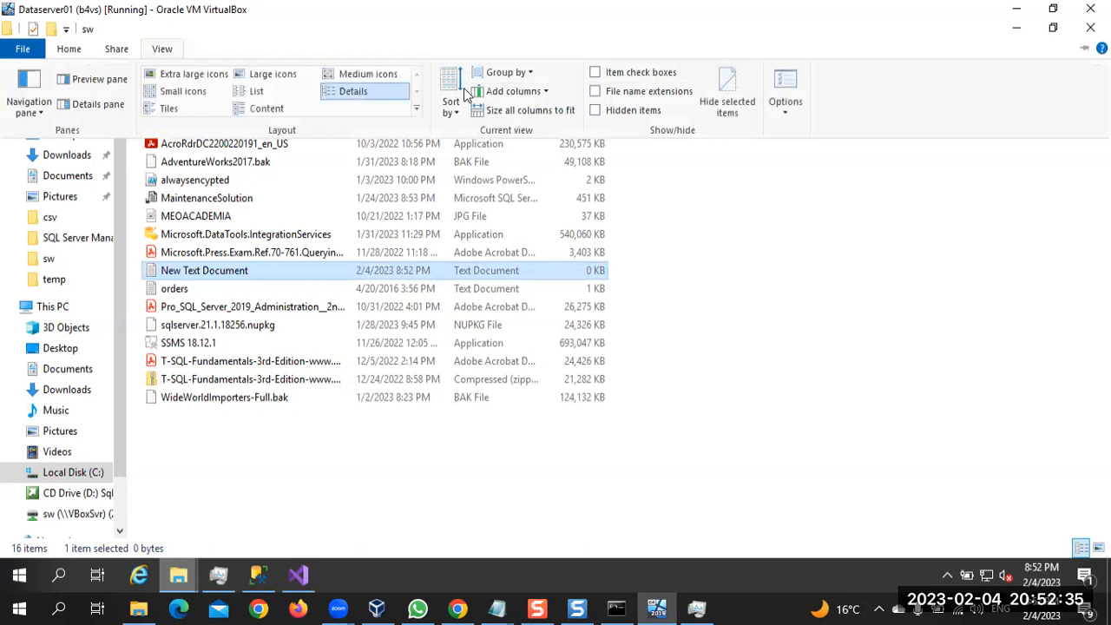
pyautogui.click(596, 111)
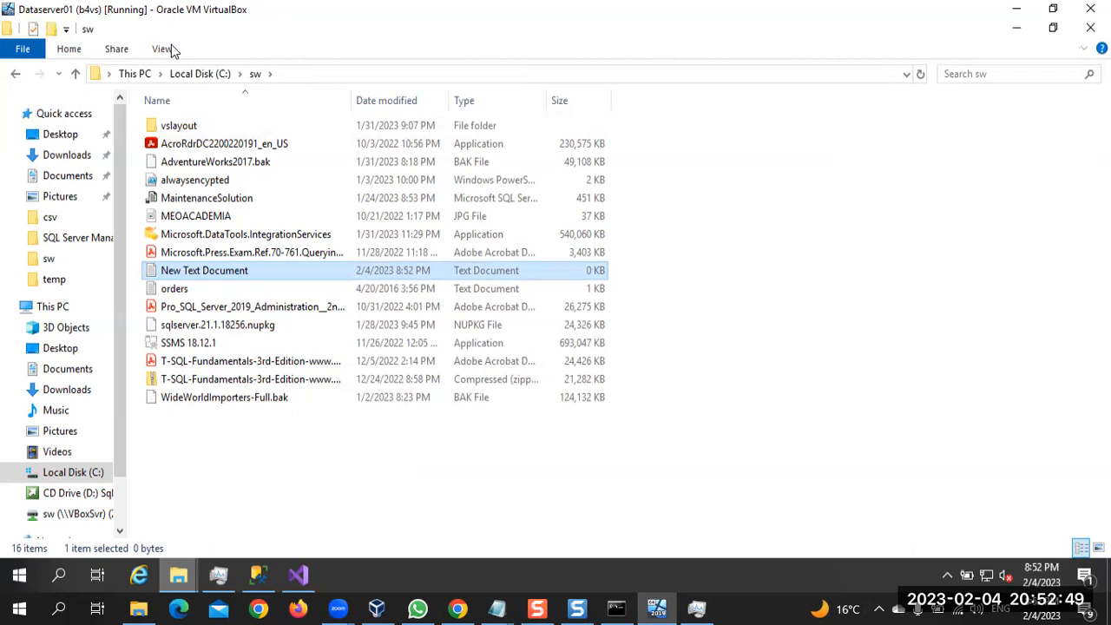
pyautogui.click(163, 49)
pyautogui.click(163, 50)
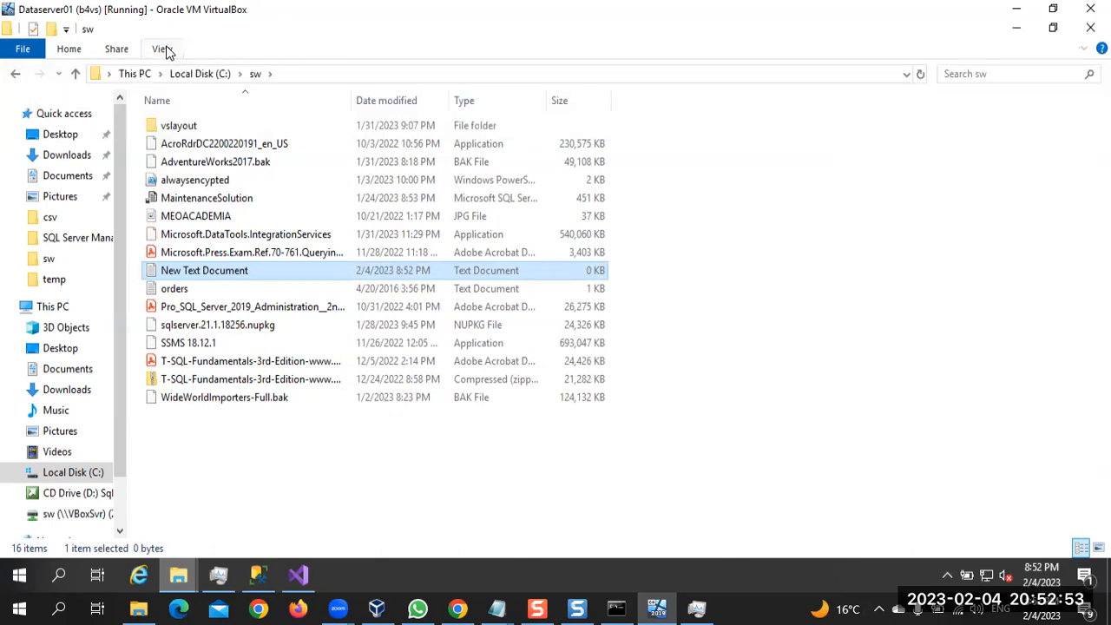
pyautogui.click(166, 49)
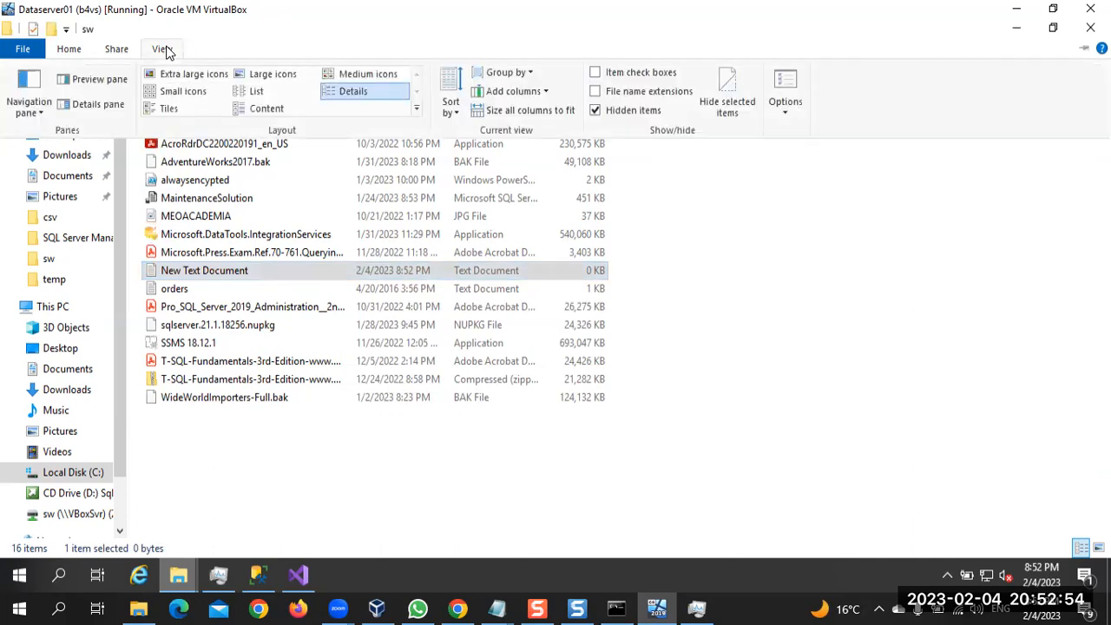
pyautogui.click(595, 91)
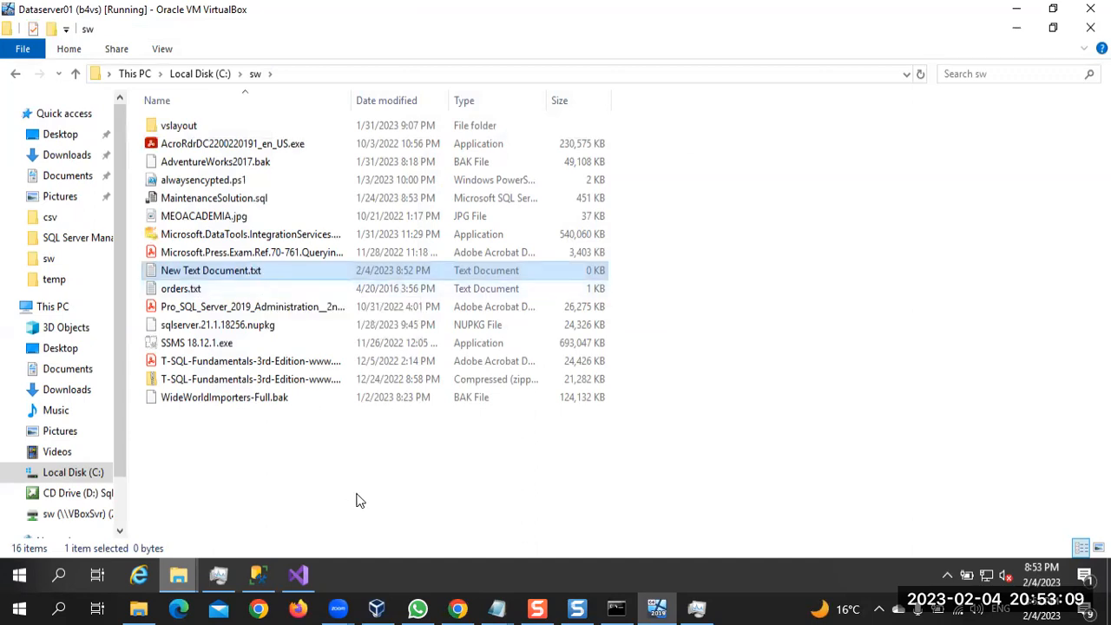
# Check the script file name and extension in Chrome's course video, pause it, and return to the virtual machine
pyautogui.click(458, 607)
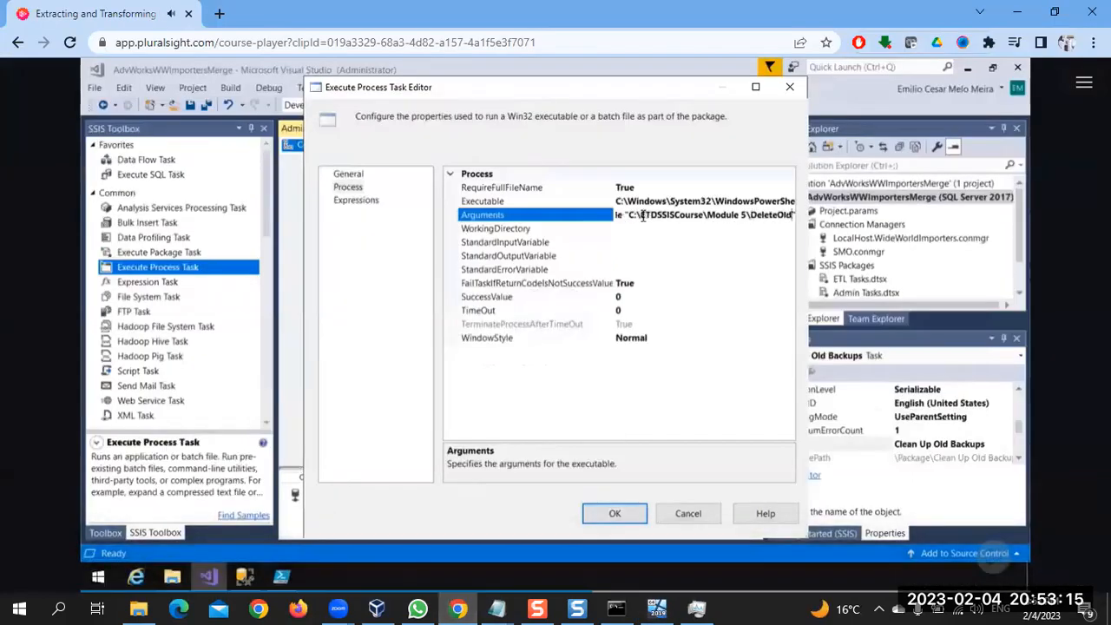
pyautogui.click(619, 424)
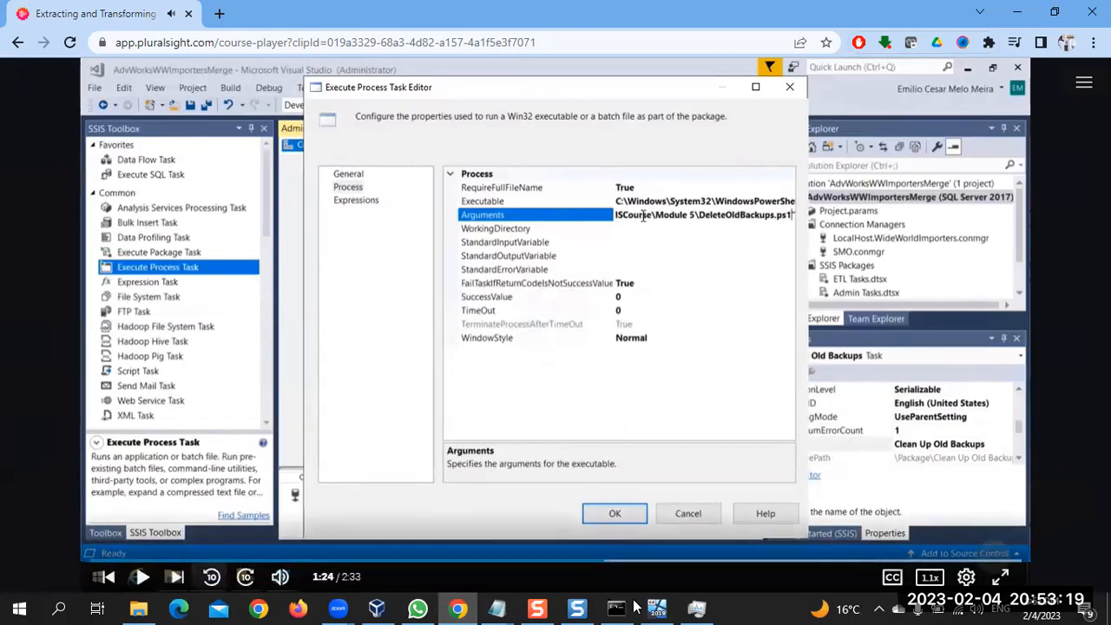
pyautogui.moveTo(657, 606)
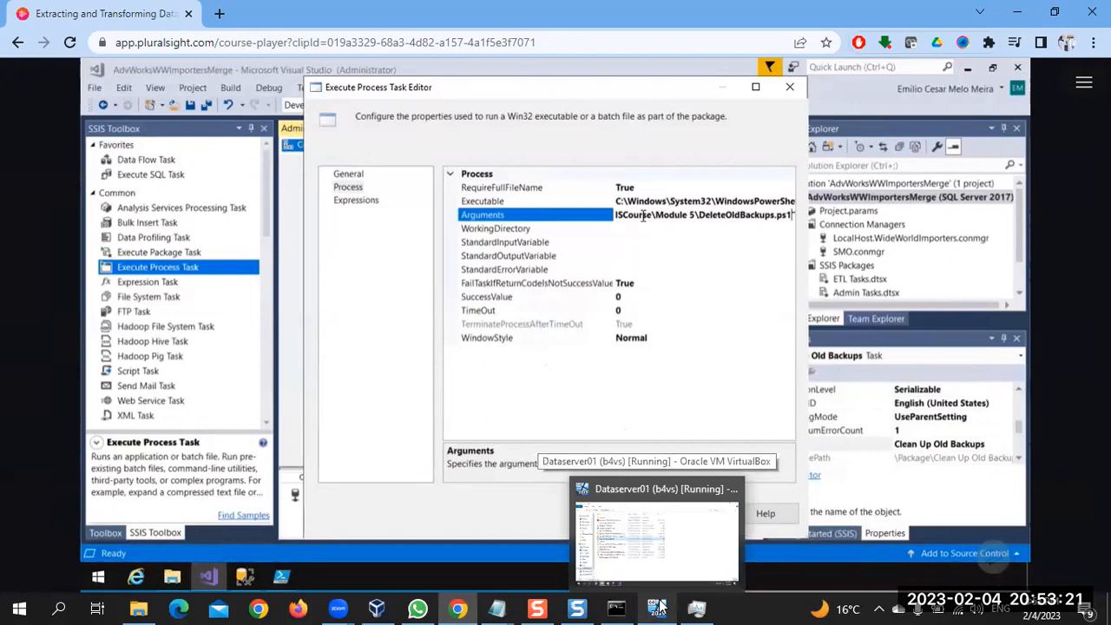
pyautogui.click(657, 606)
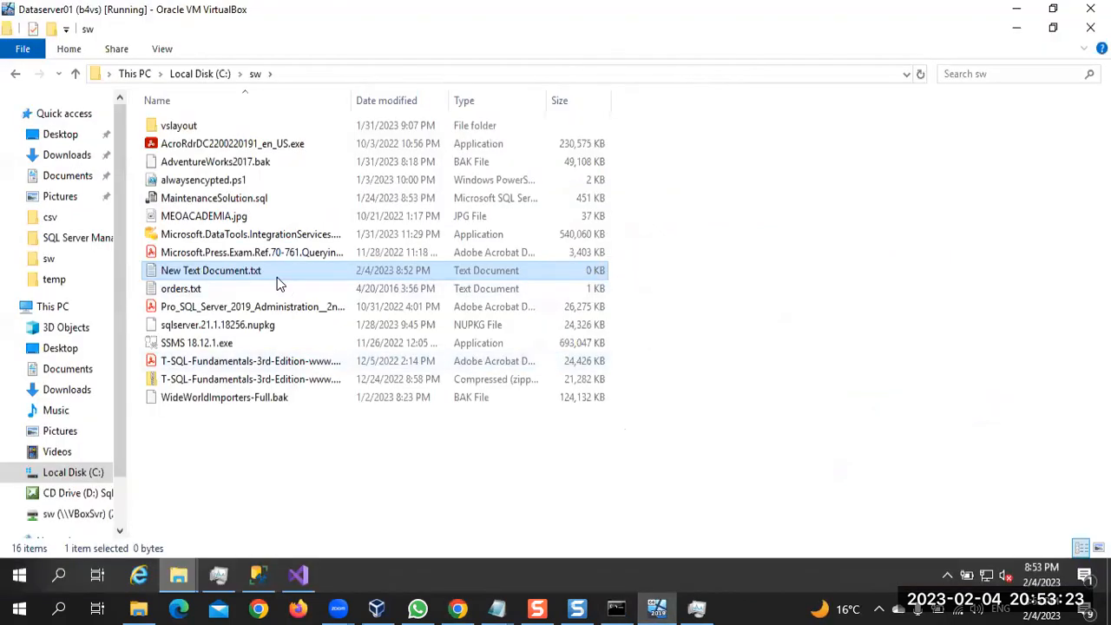
# Change the new text document's extension to .ps1 and accept the extension change
pyautogui.press('F2')
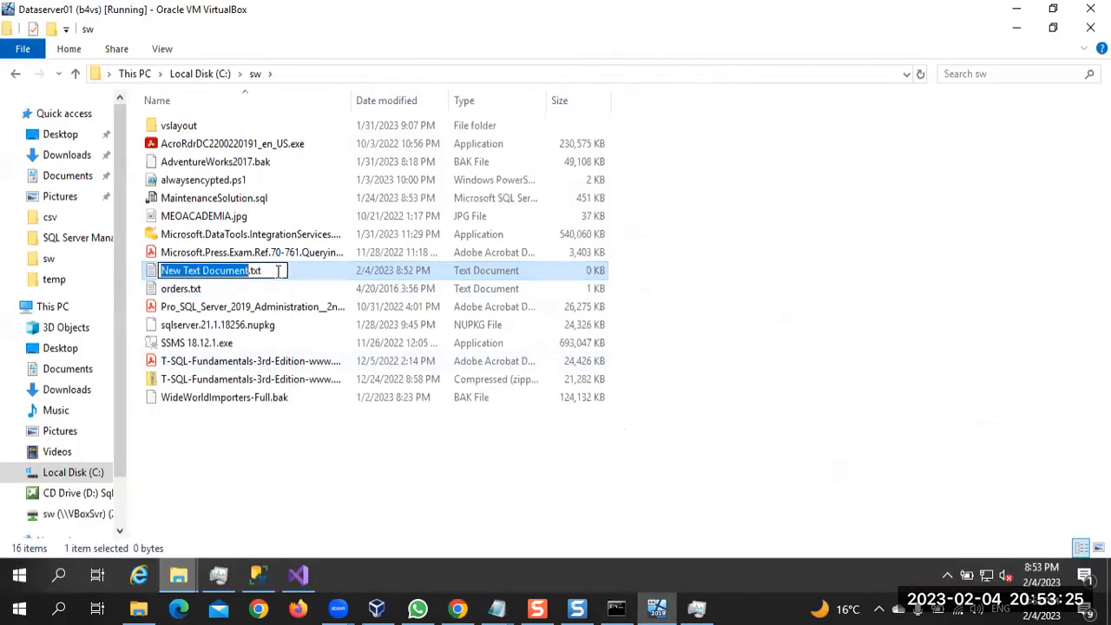
pyautogui.click(278, 271)
pyautogui.press('BackSpace')
pyautogui.press('BackSpace')
pyautogui.press('BackSpace')
pyautogui.write('ps1')
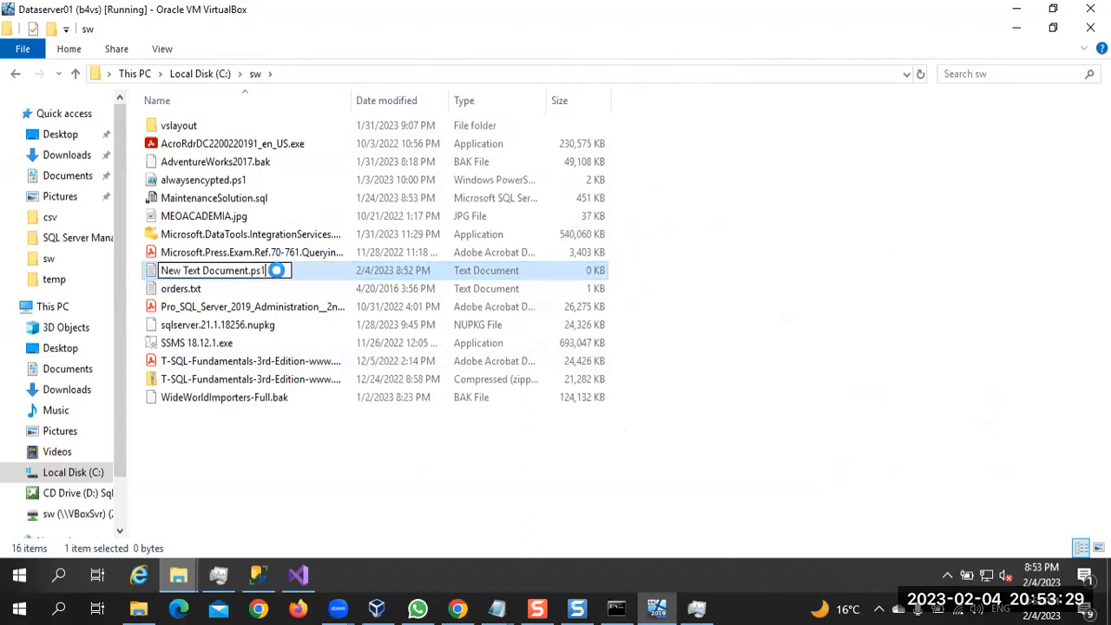
pyautogui.press('Return')
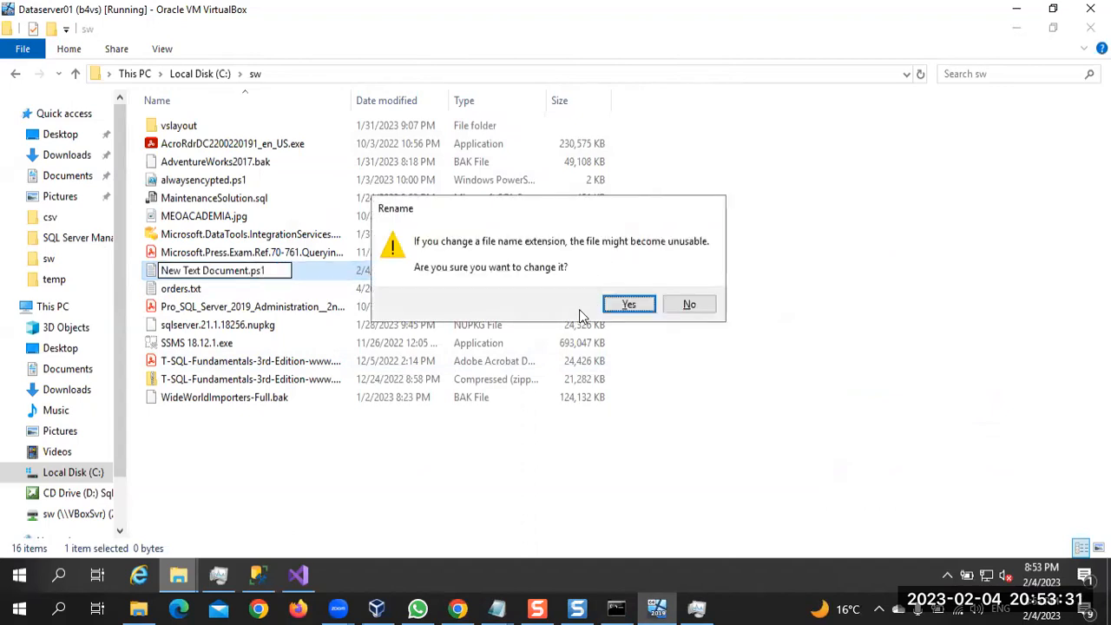
pyautogui.click(618, 306)
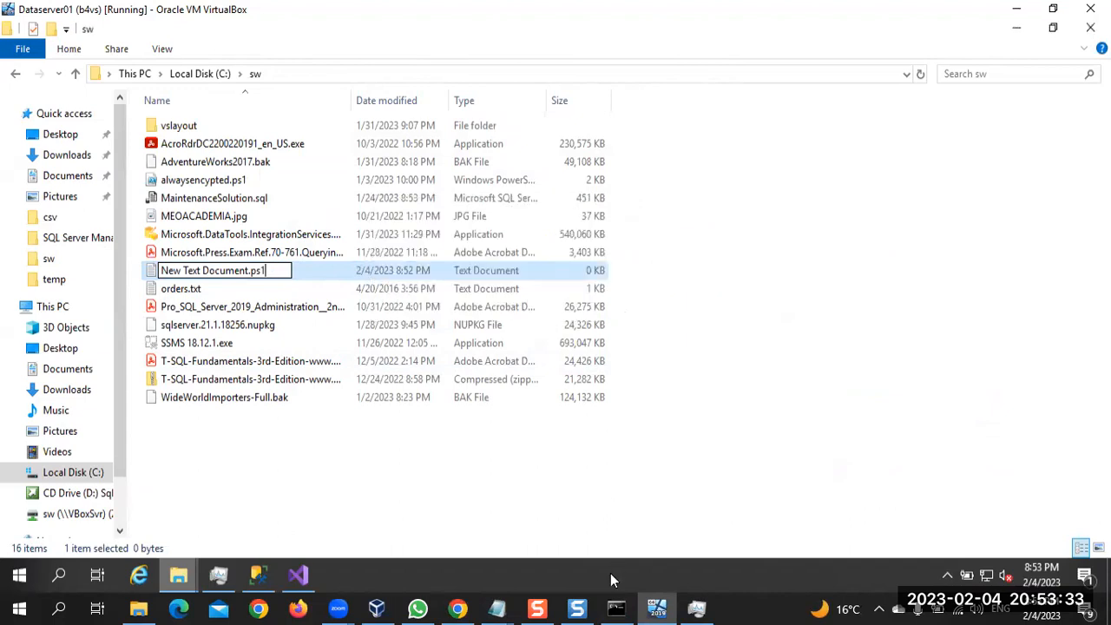
# Check the script name in Chrome's course video and rename the virtual machine's new .ps1 file to DeleteOldBackups.ps1
pyautogui.click(457, 608)
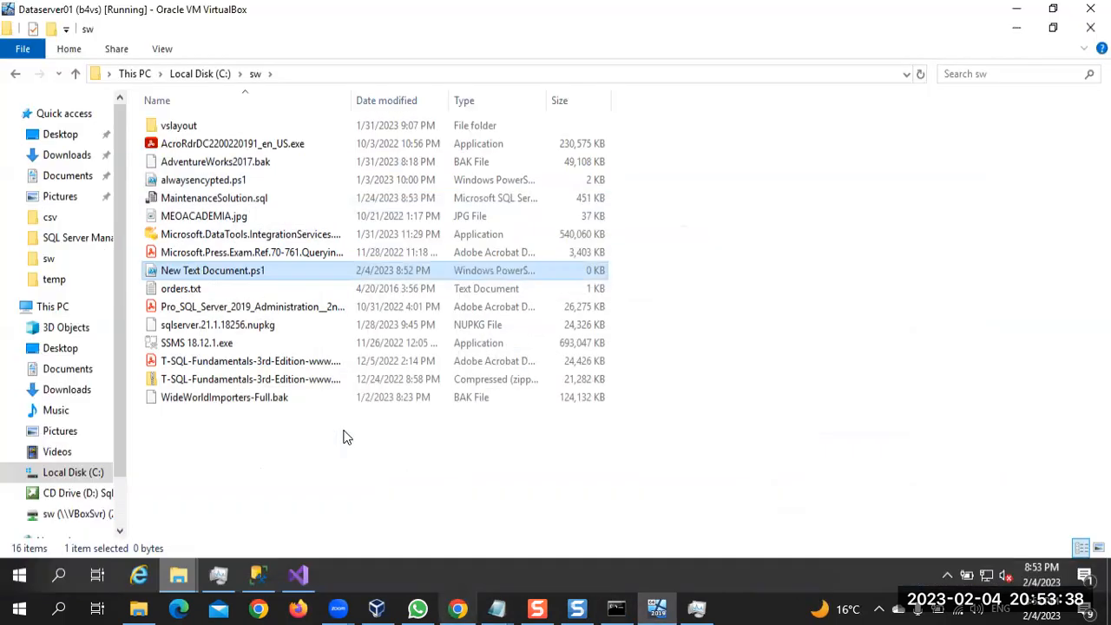
pyautogui.click(458, 608)
pyautogui.click(225, 276)
pyautogui.write('DeleteOldBackups.ps1')
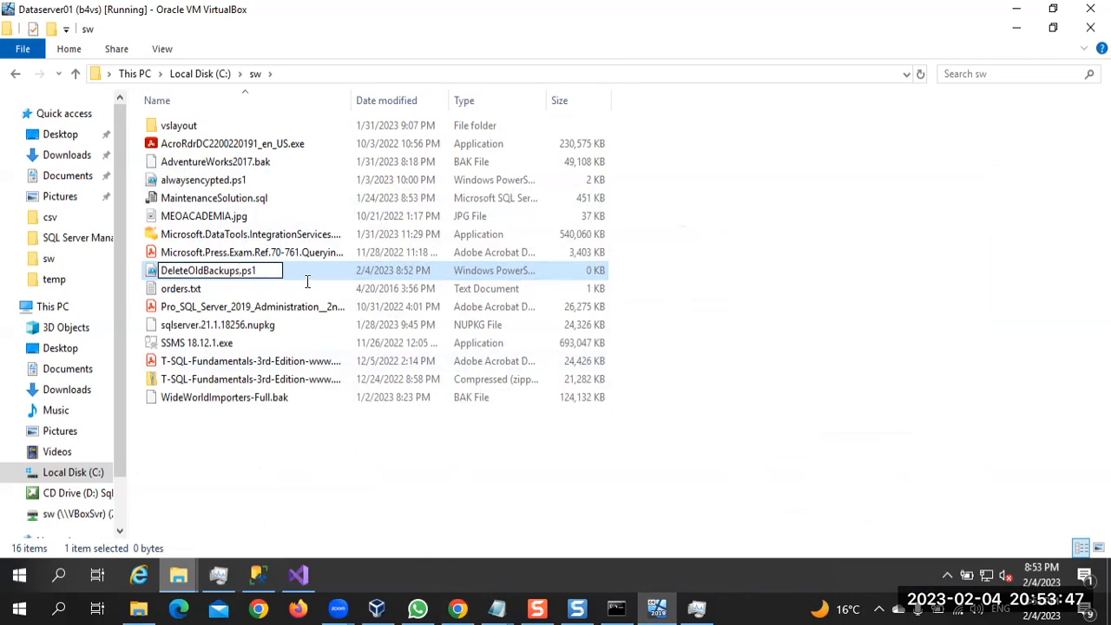
pyautogui.press('Return')
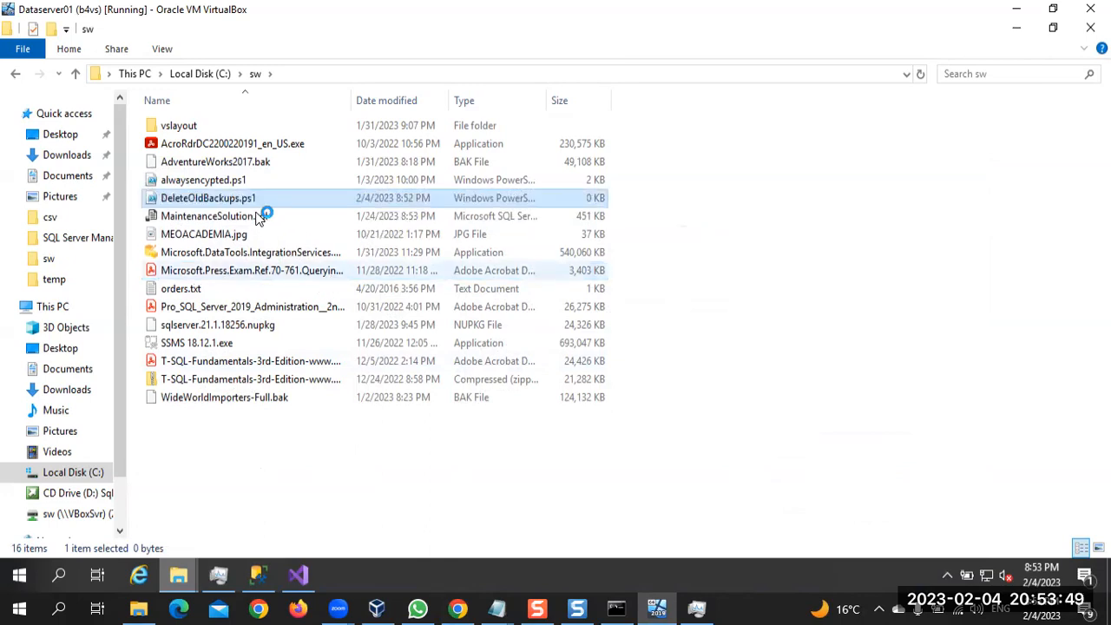
# Open DeleteOldBackups.ps1 for editing and copy the script from $Path through Remove-Item in the host's DeleteoldBackupsps note
pyautogui.doubleClick(274, 198)
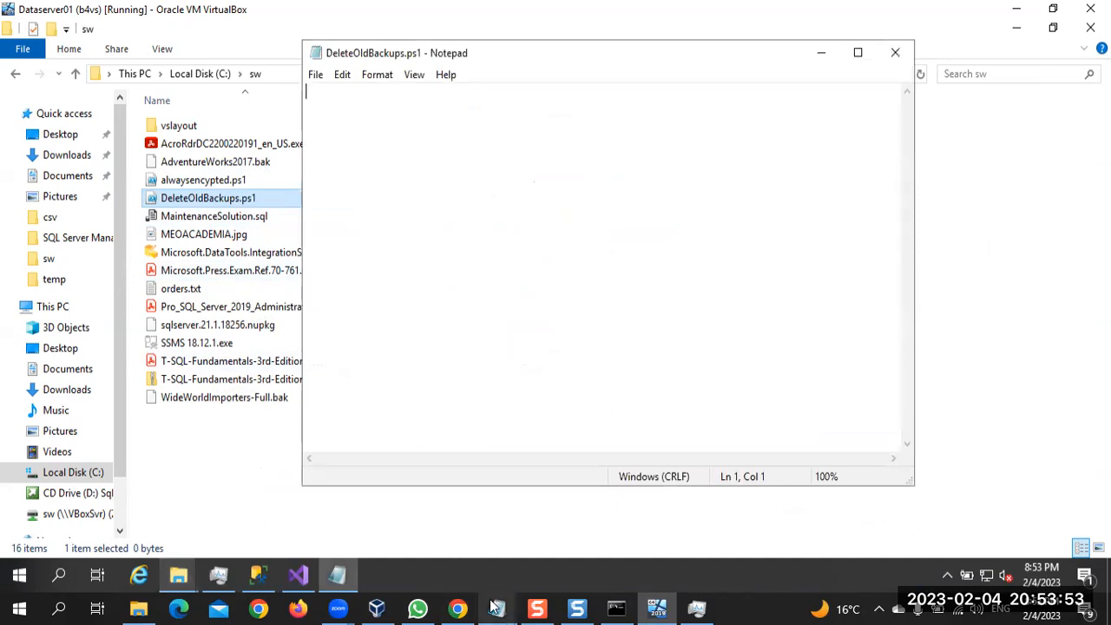
pyautogui.moveTo(493, 606)
pyautogui.click(738, 556)
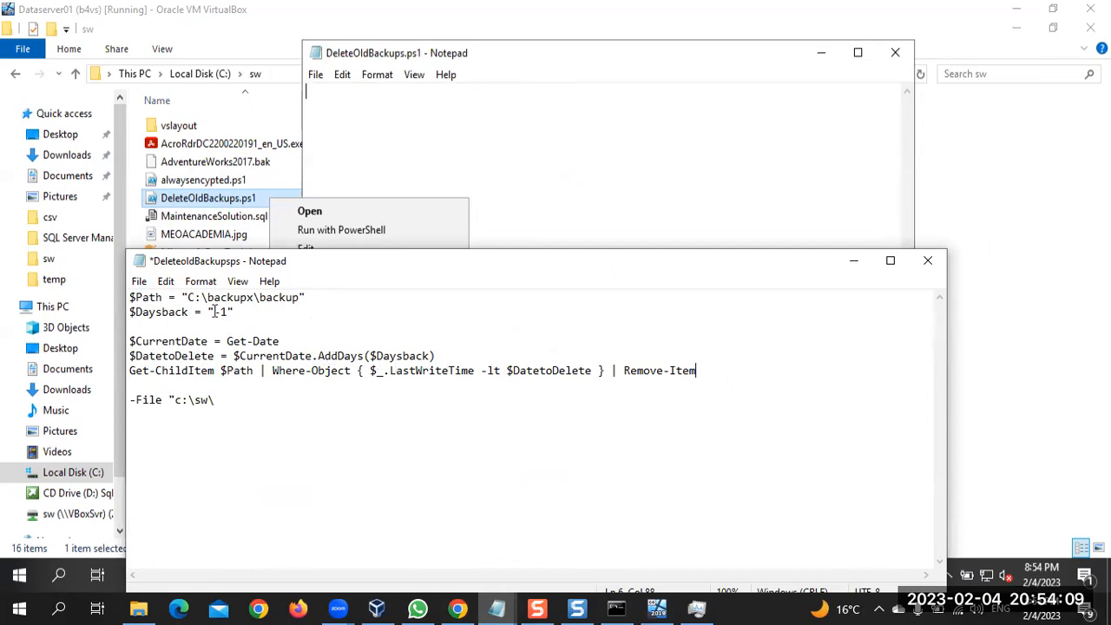
pyautogui.moveTo(209, 312); pyautogui.dragTo(235, 312)
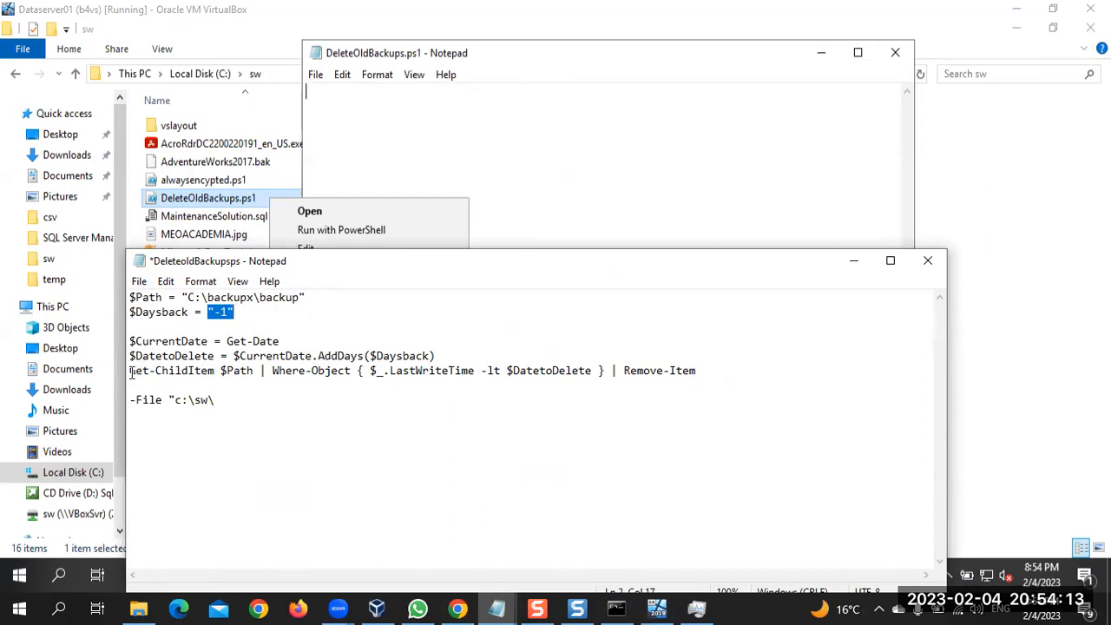
pyautogui.moveTo(131, 373); pyautogui.dragTo(308, 377)
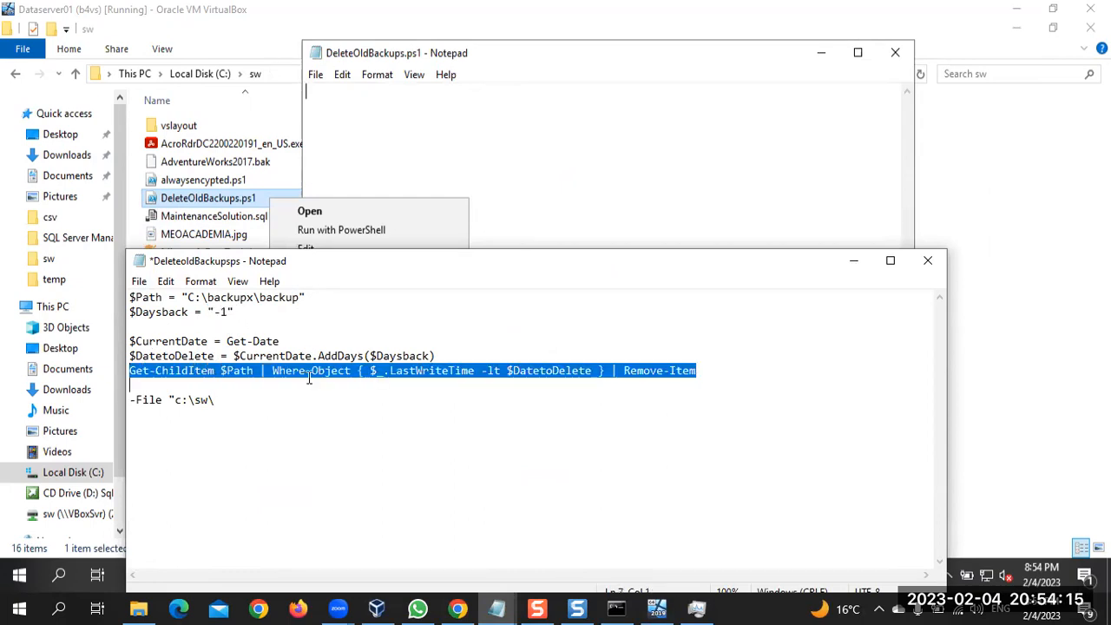
pyautogui.click(603, 382)
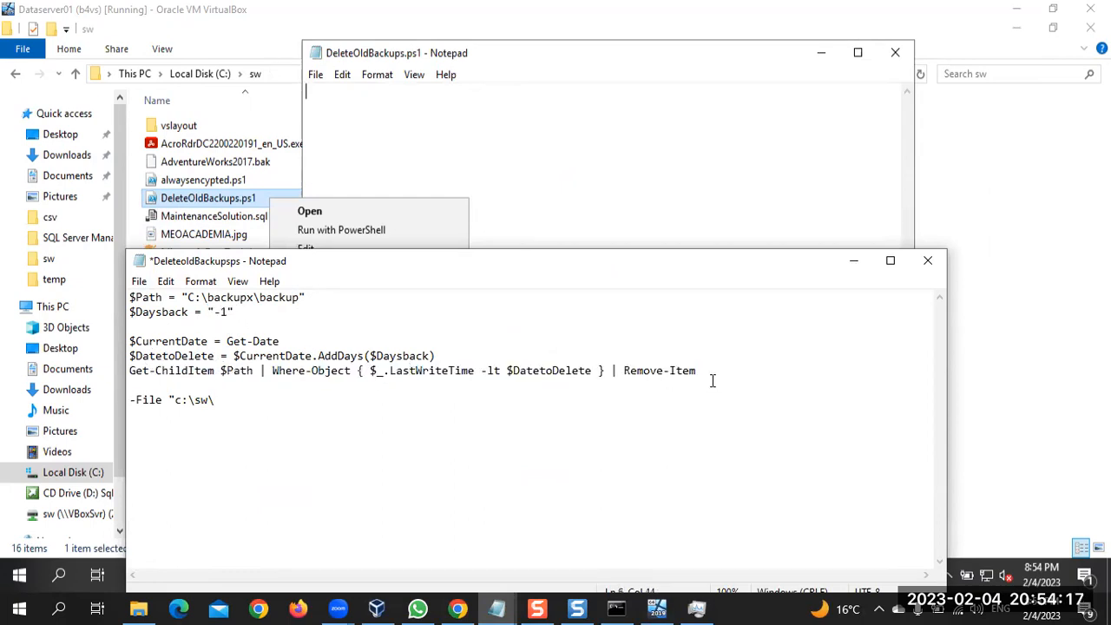
pyautogui.moveTo(697, 373); pyautogui.dragTo(97, 300)
pyautogui.hotkey('ctrl', 'c')
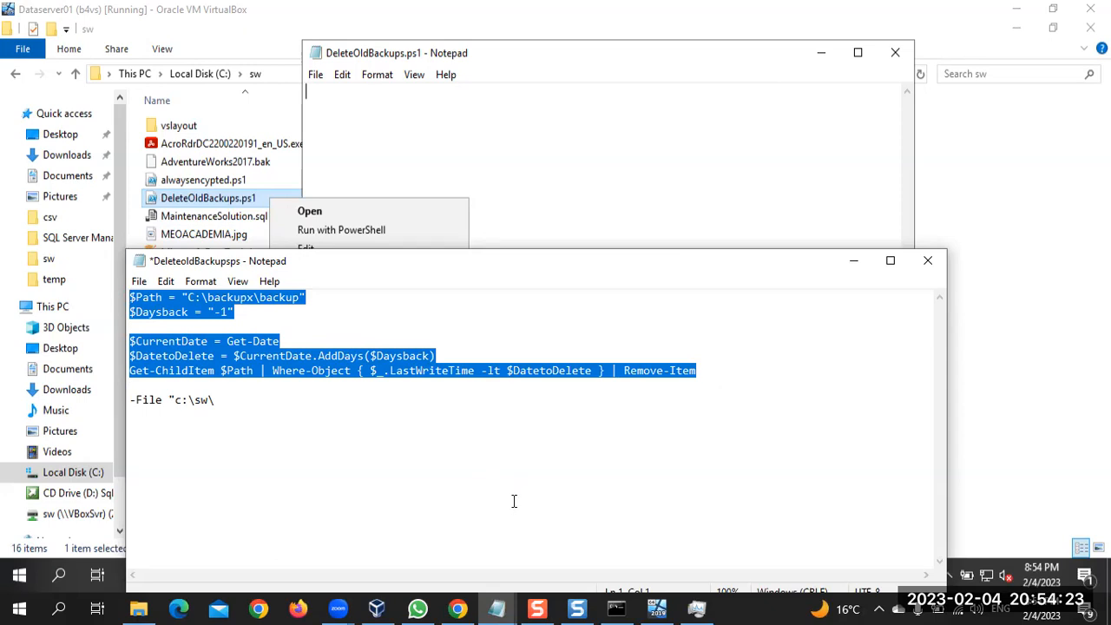
# Paste the copied script into the virtual machine's empty DeleteOldBackups.ps1, save the file, and close it
pyautogui.click(658, 607)
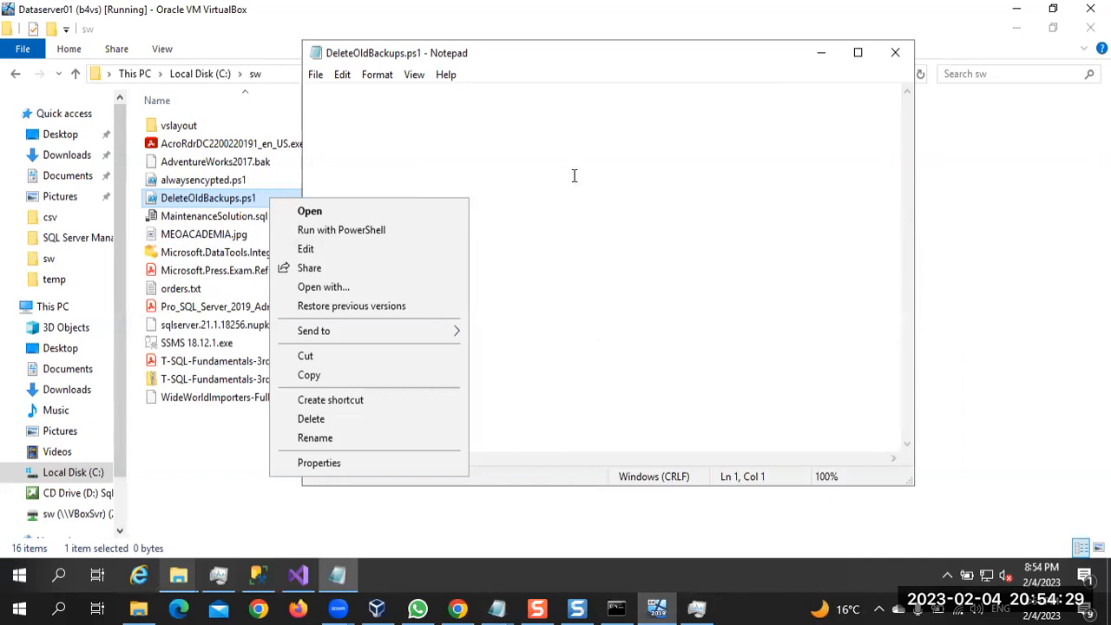
pyautogui.hotkey('ctrl', 'v')
pyautogui.press('BackSpace')
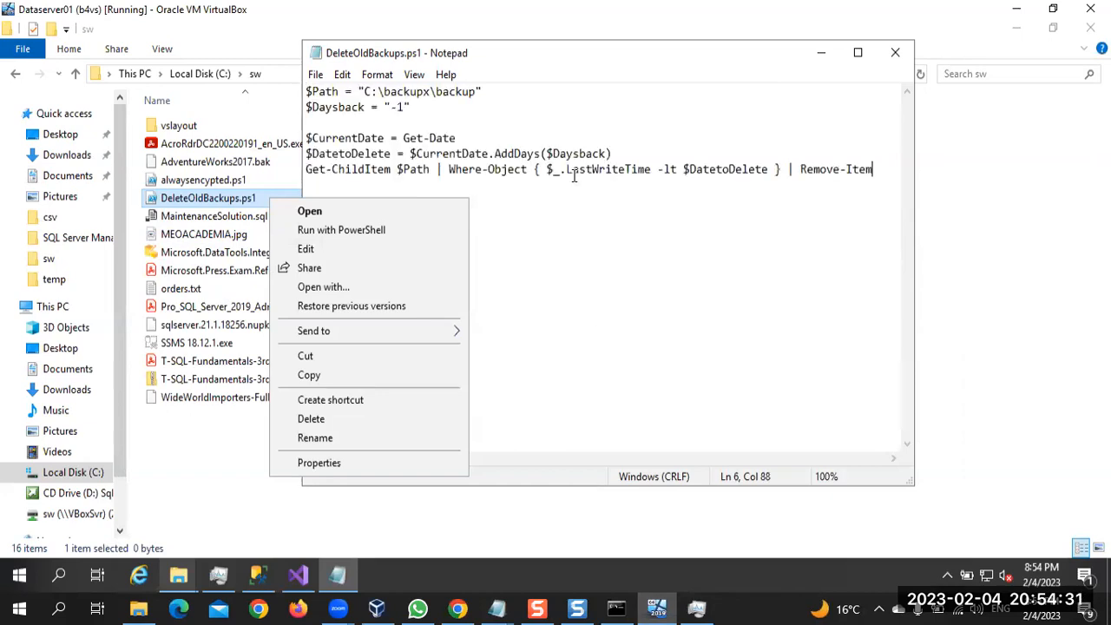
pyautogui.hotkey('ctrl', 's')
pyautogui.click(895, 53)
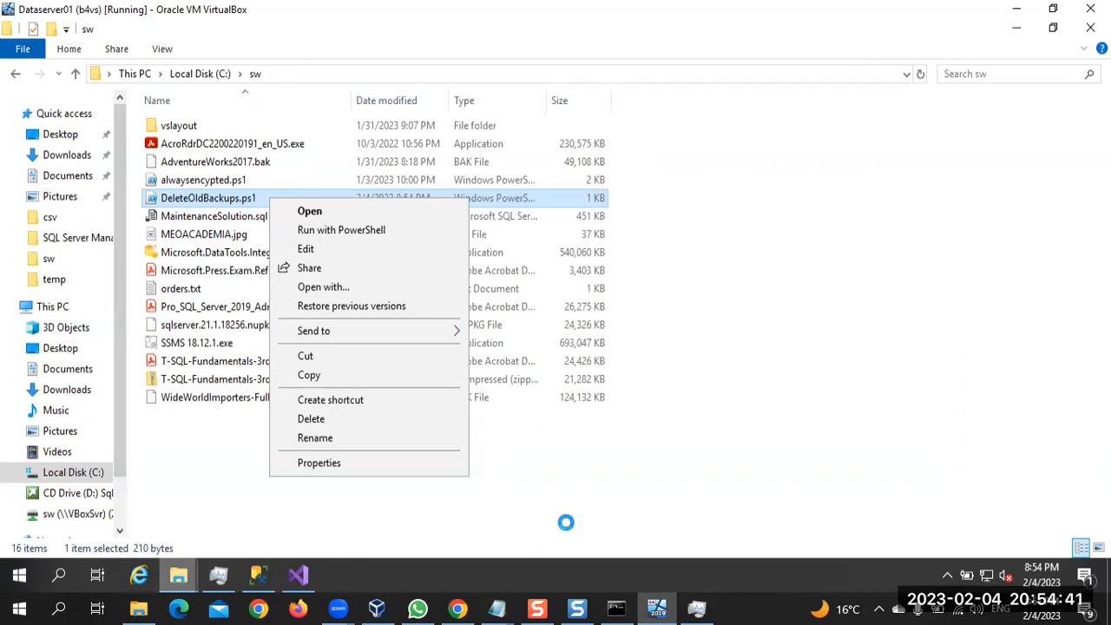
# Return to the Execute Process Task settings in Visual Studio and check the Arguments entry in Chrome's course video
pyautogui.click(304, 578)
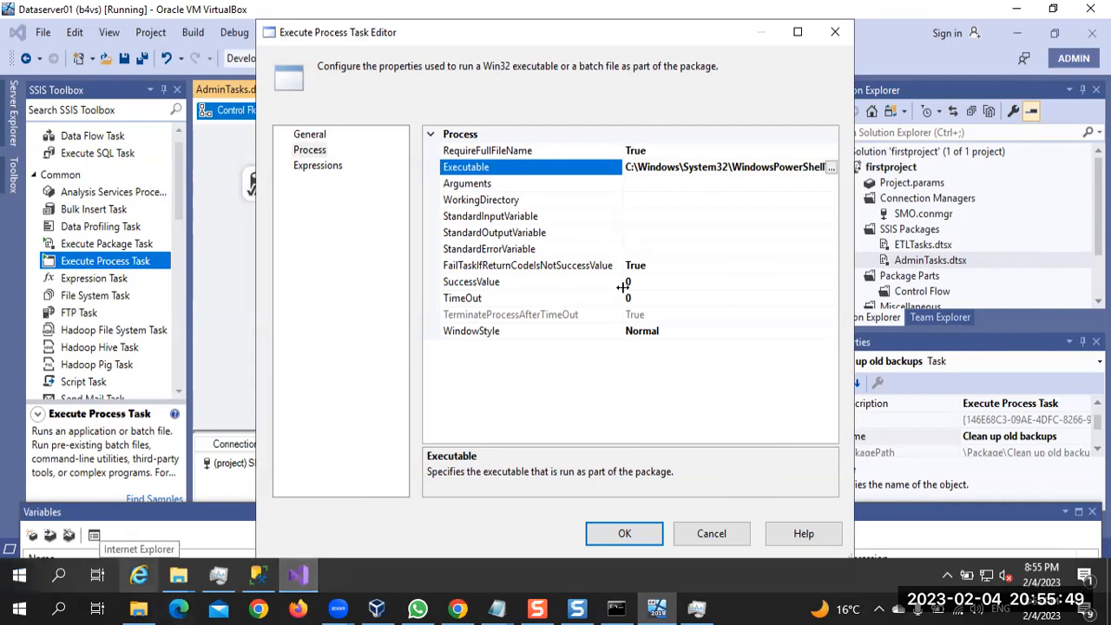
pyautogui.click(460, 608)
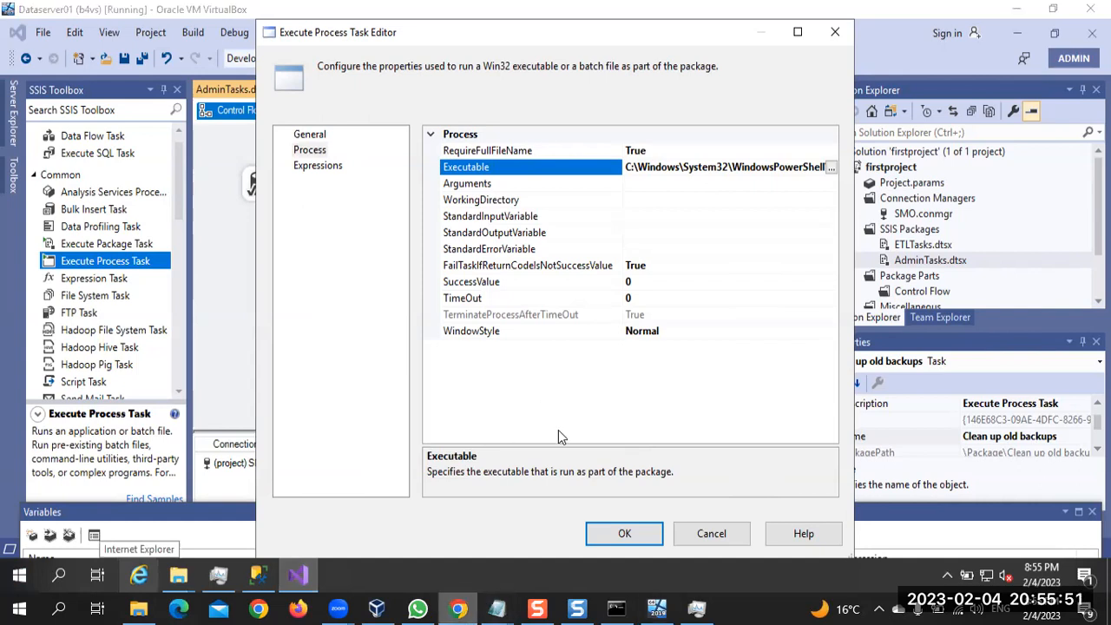
pyautogui.click(619, 348)
pyautogui.click(619, 348)
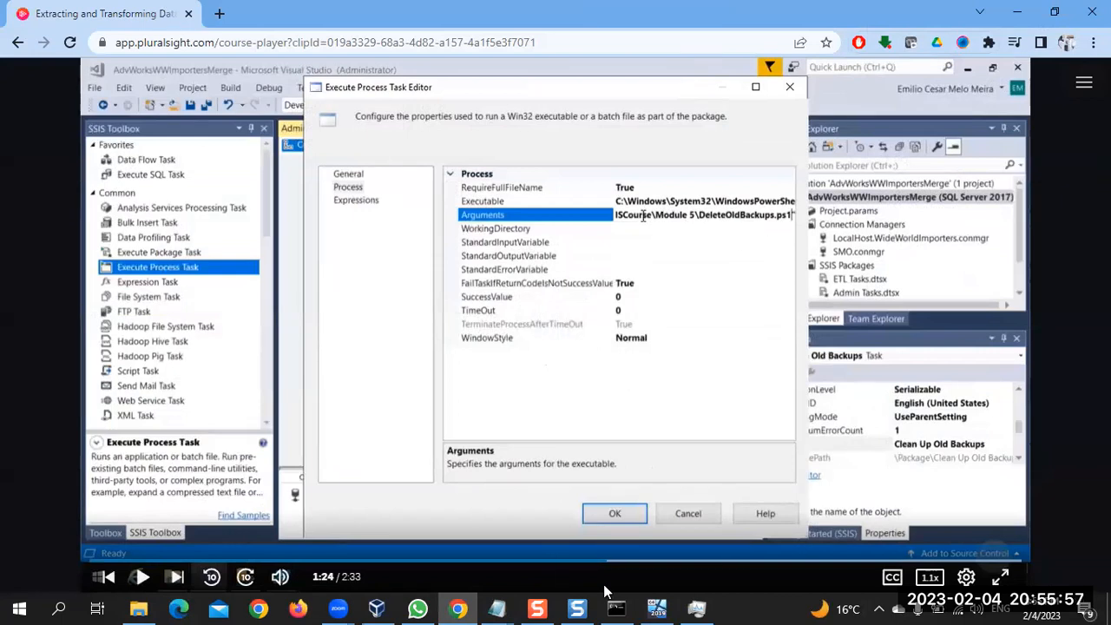
# Complete the argument line in the host's DeleteoldBackupsps note as -File "c:\sw\DeleteOldBackups.ps1" and copy it
pyautogui.moveTo(497, 608)
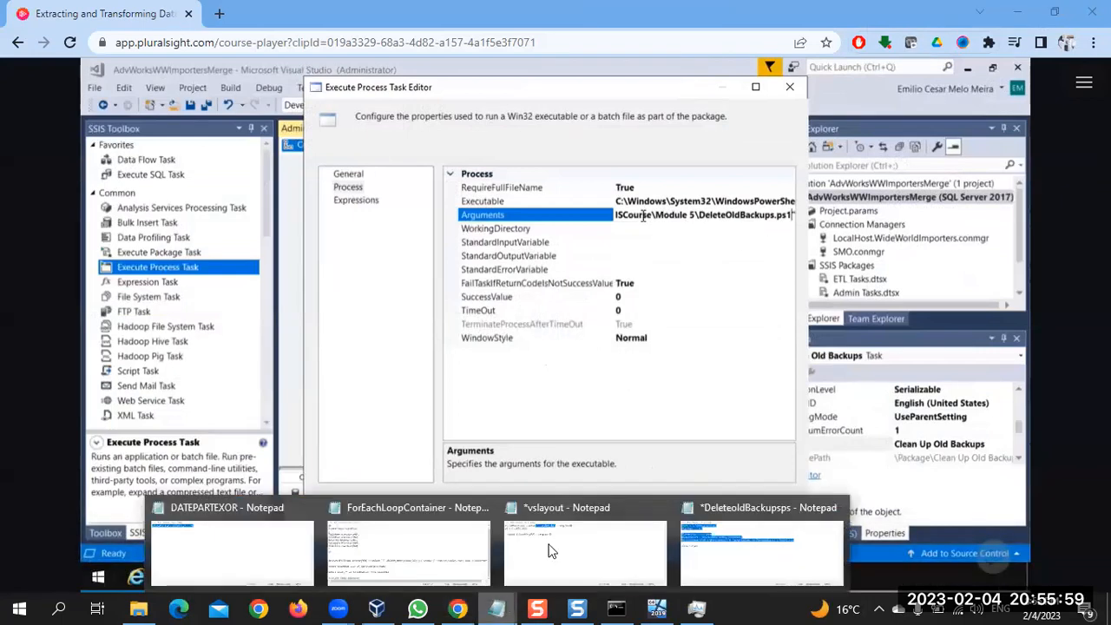
pyautogui.click(684, 534)
pyautogui.click(317, 405)
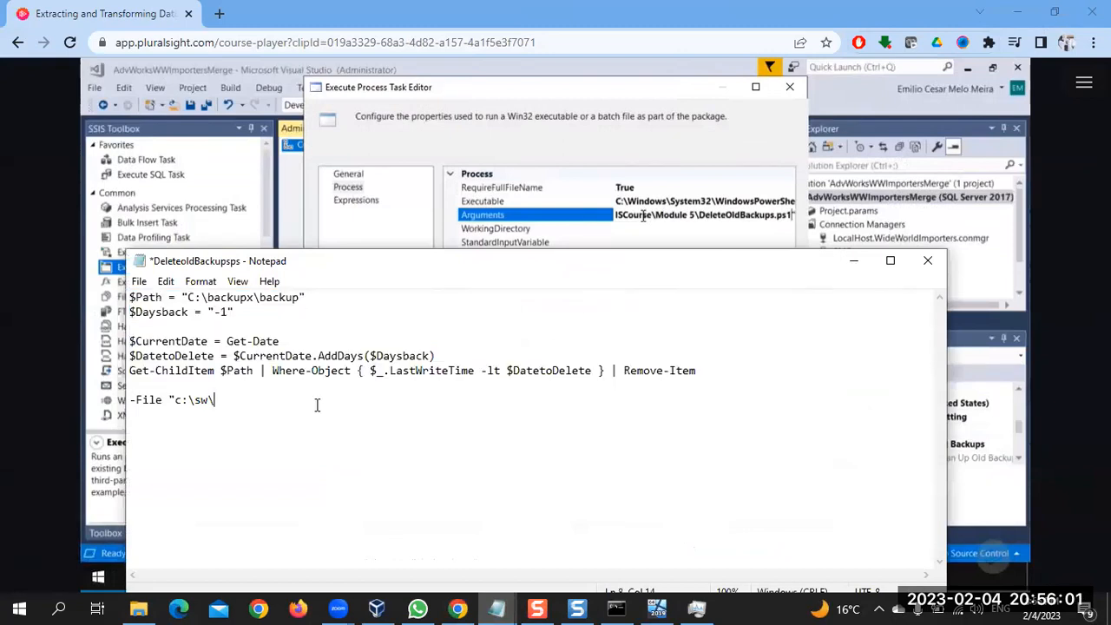
pyautogui.write('DeleteOldBackups')
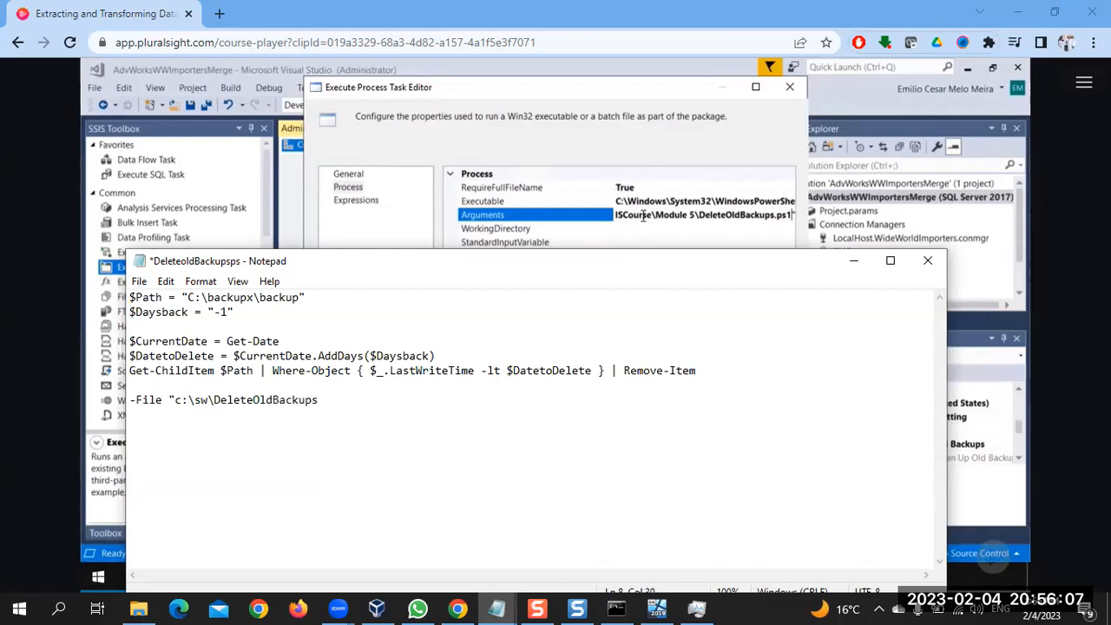
pyautogui.write('.ps1')
pyautogui.hotkey('shift', 'Home')
pyautogui.hotkey('ctrl', 'c')
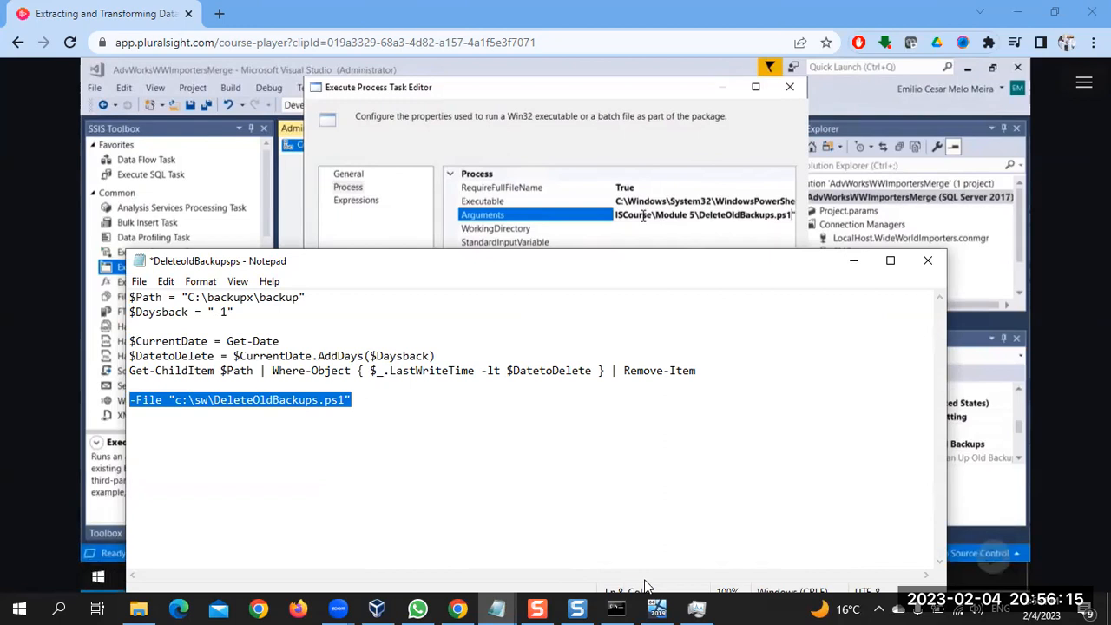
# Set the Execute Process Task's Arguments in the virtual machine to -File "c:\sw\DeleteOldBackups.ps1"
pyautogui.click(657, 605)
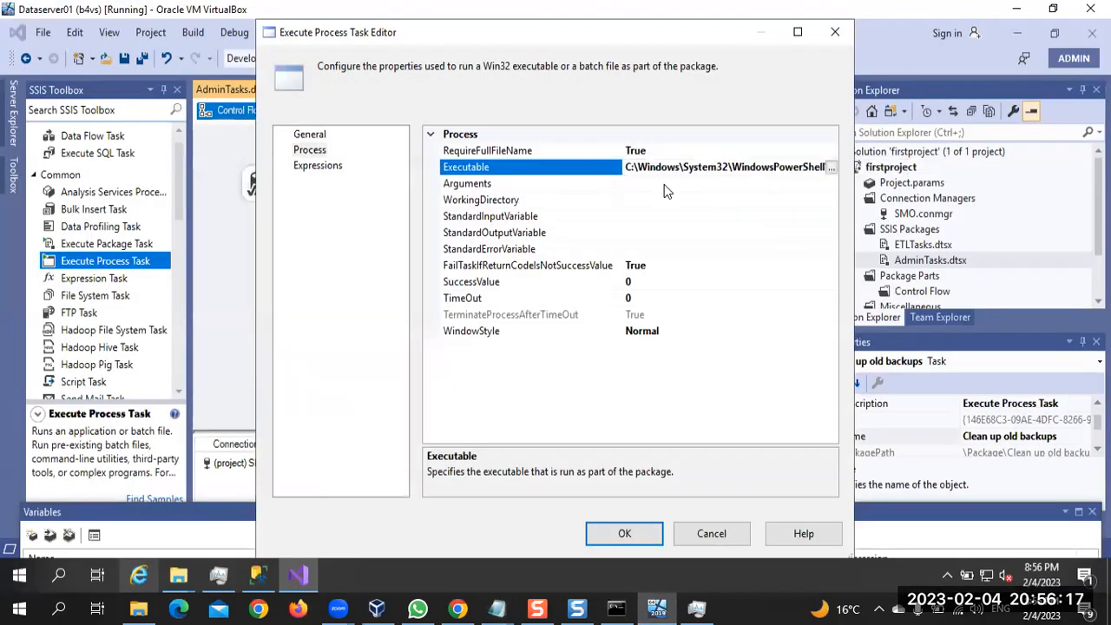
pyautogui.click(665, 183)
pyautogui.hotkey('ctrl', 'v')
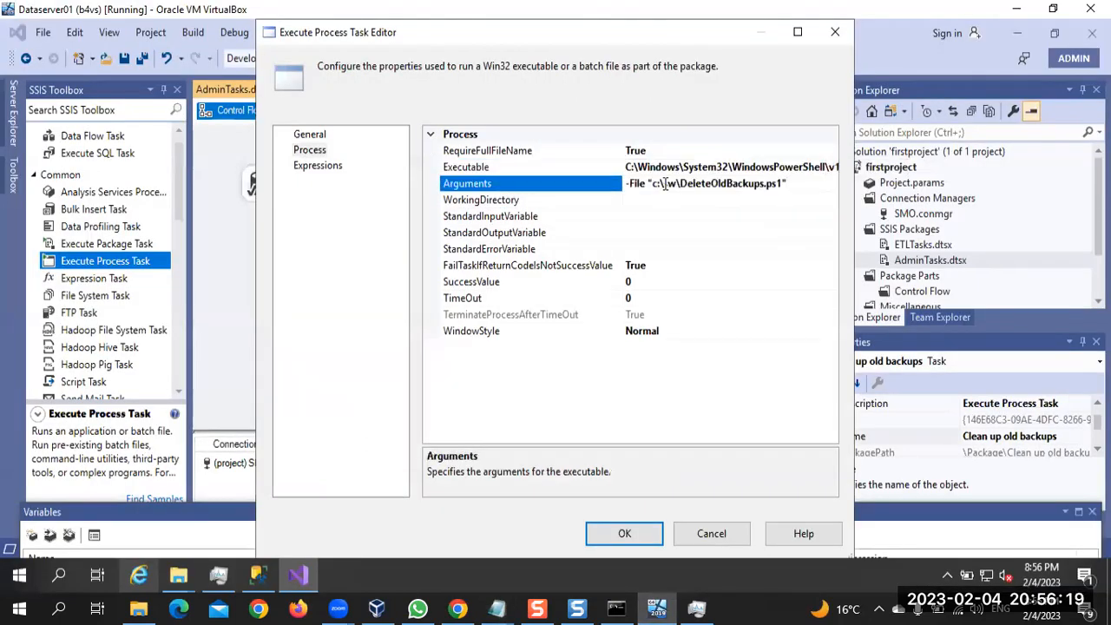
# Compare the Arguments setting with Chrome's course video and look up DeleteOldBackups.ps1 in the virtual machine's C:\sw folder
pyautogui.hotkey('alt', 'Tab')
pyautogui.click(534, 340)
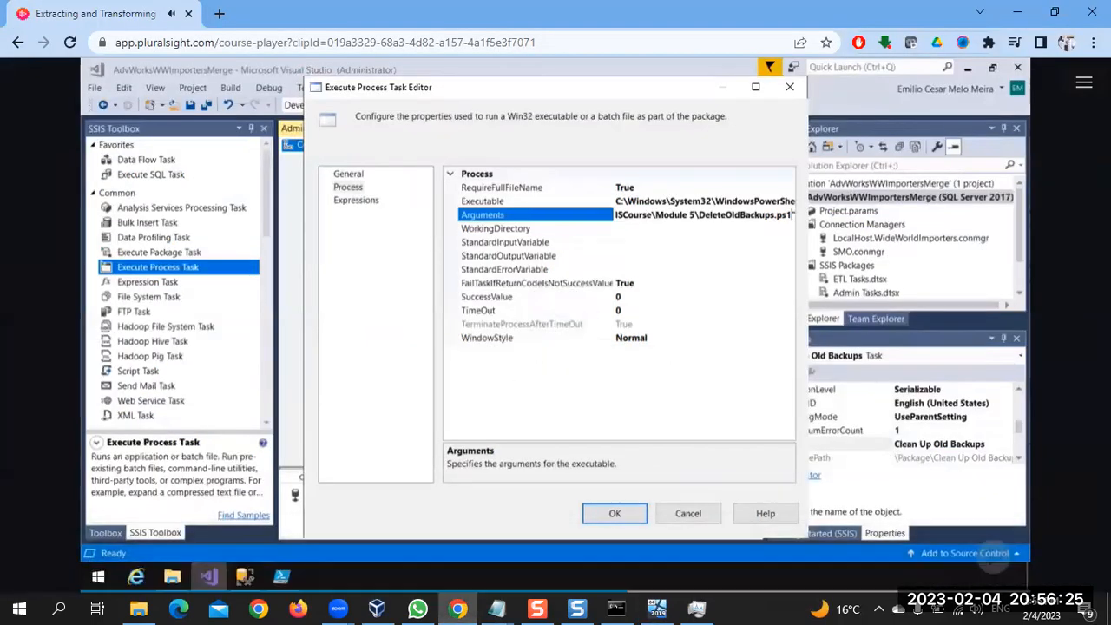
pyautogui.click(534, 340)
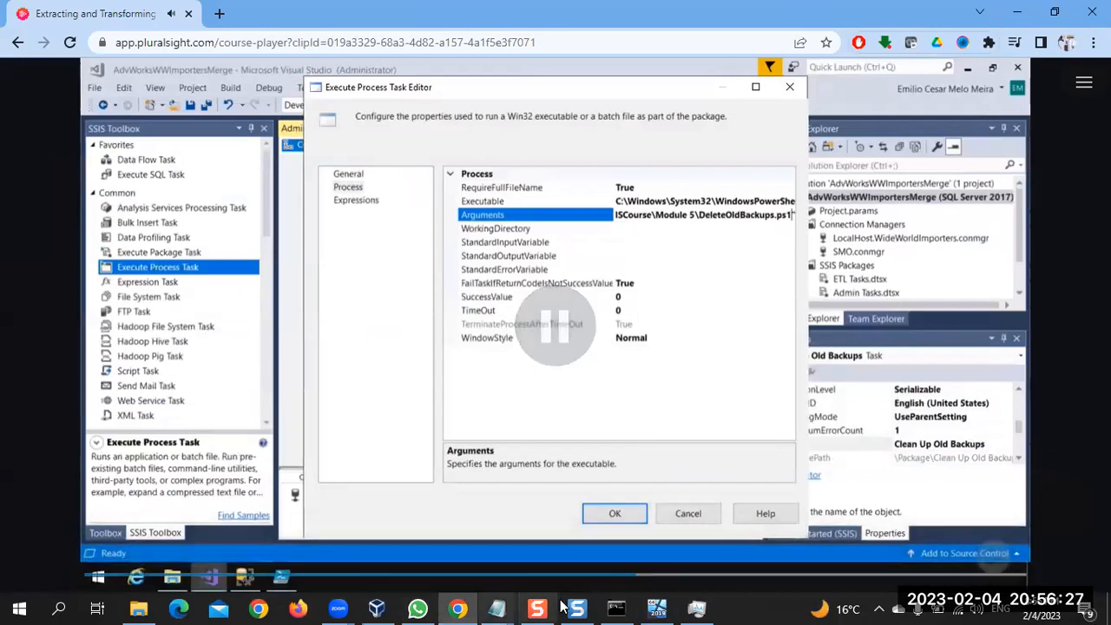
pyautogui.click(659, 608)
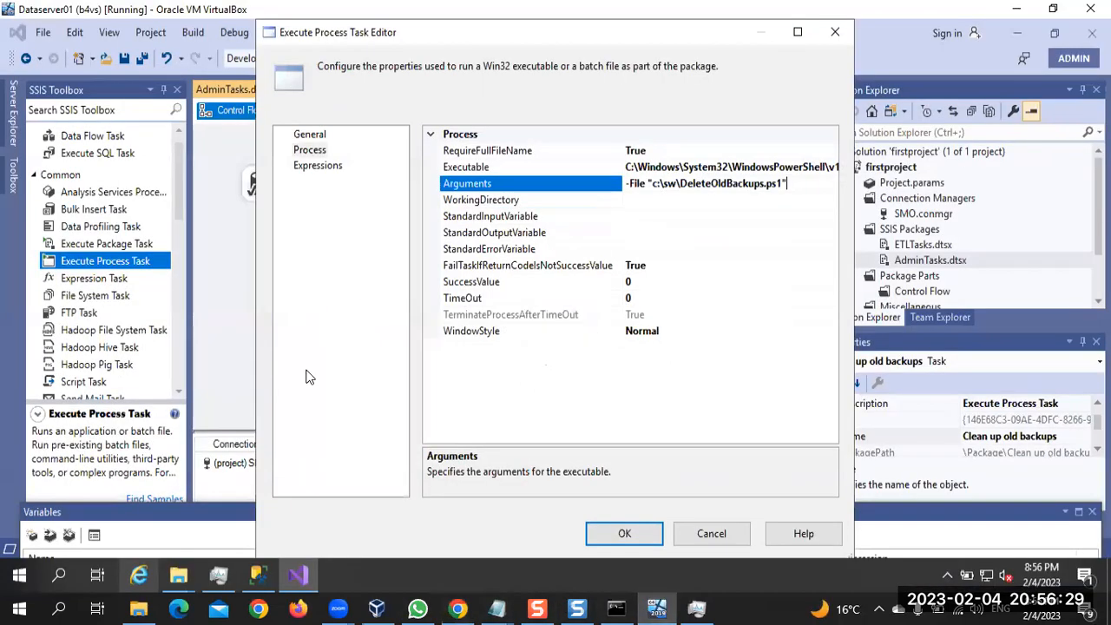
pyautogui.click(181, 573)
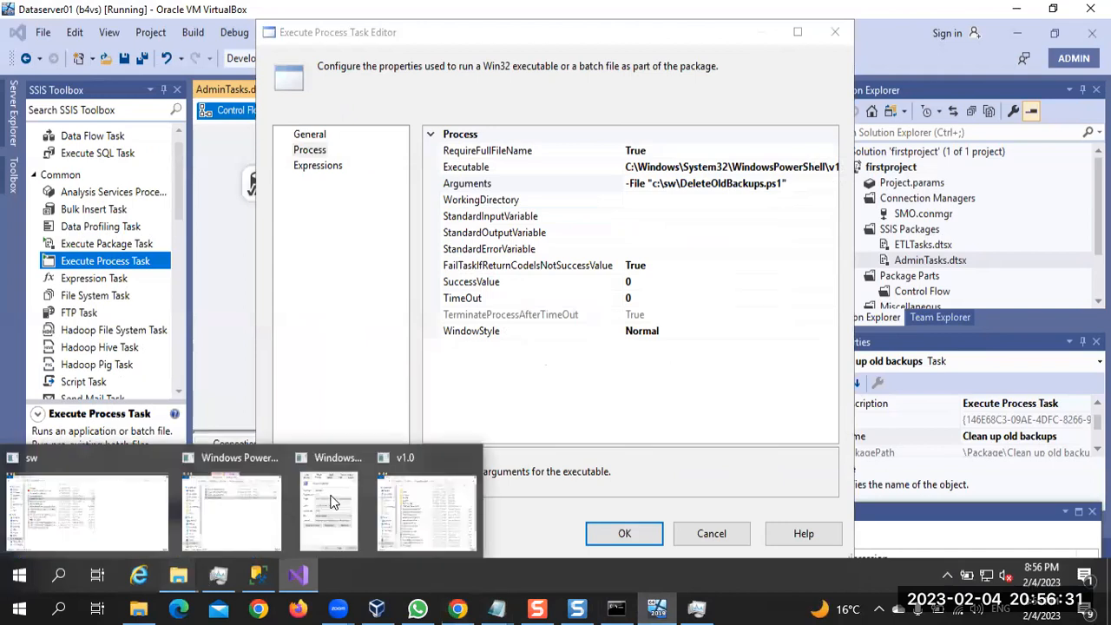
pyautogui.click(100, 508)
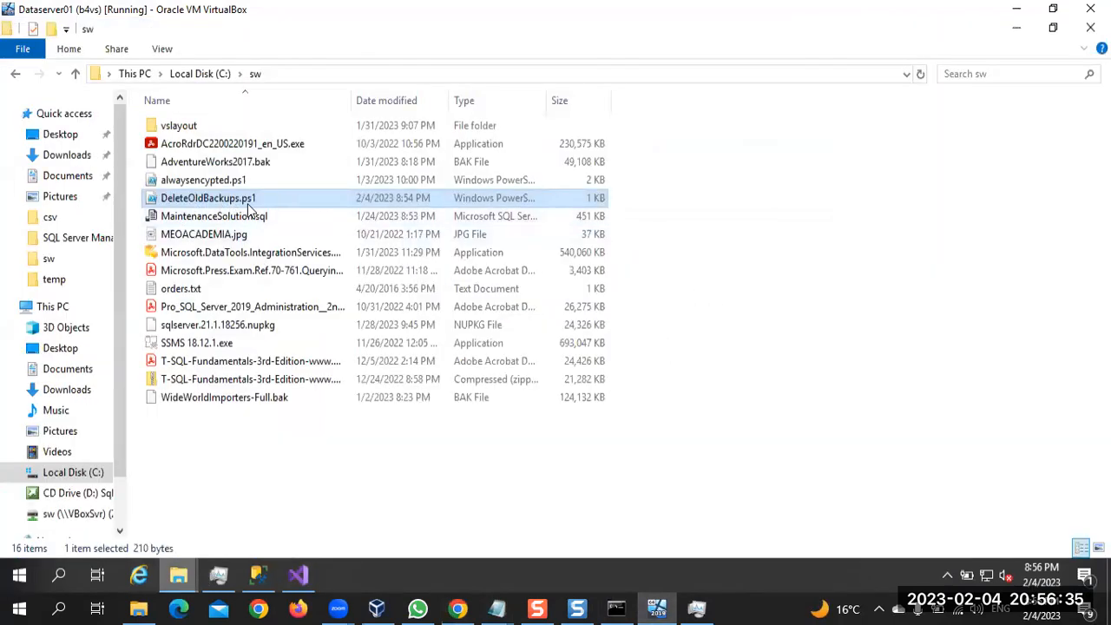
# Play Chrome's course video up to the start of the package, pause it, and return to the virtual machine
pyautogui.click(460, 607)
pyautogui.click(524, 319)
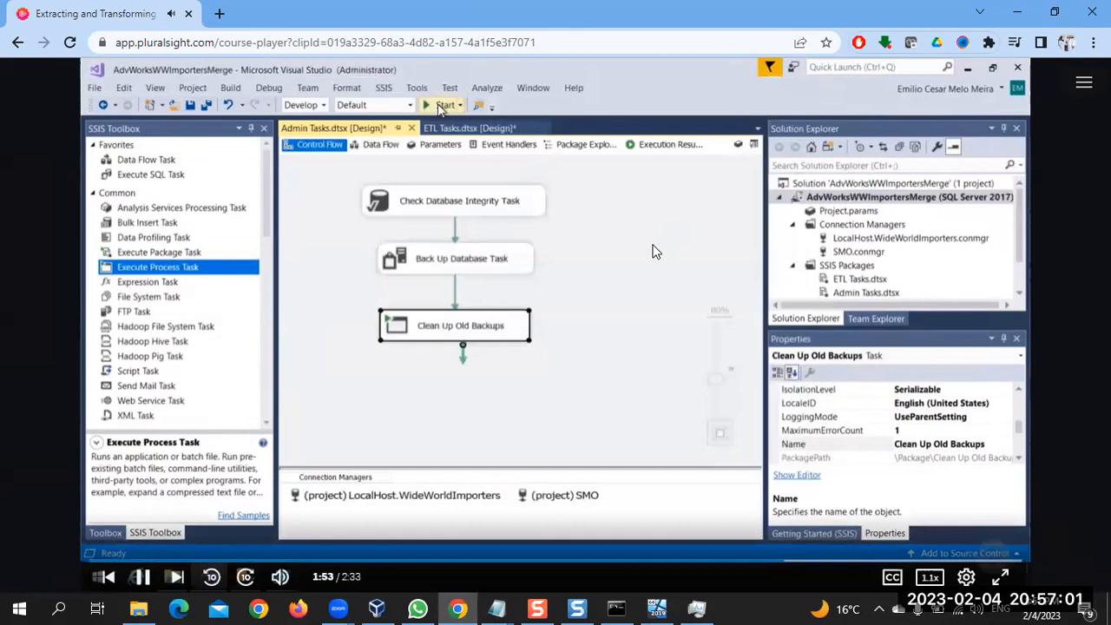
pyautogui.click(653, 251)
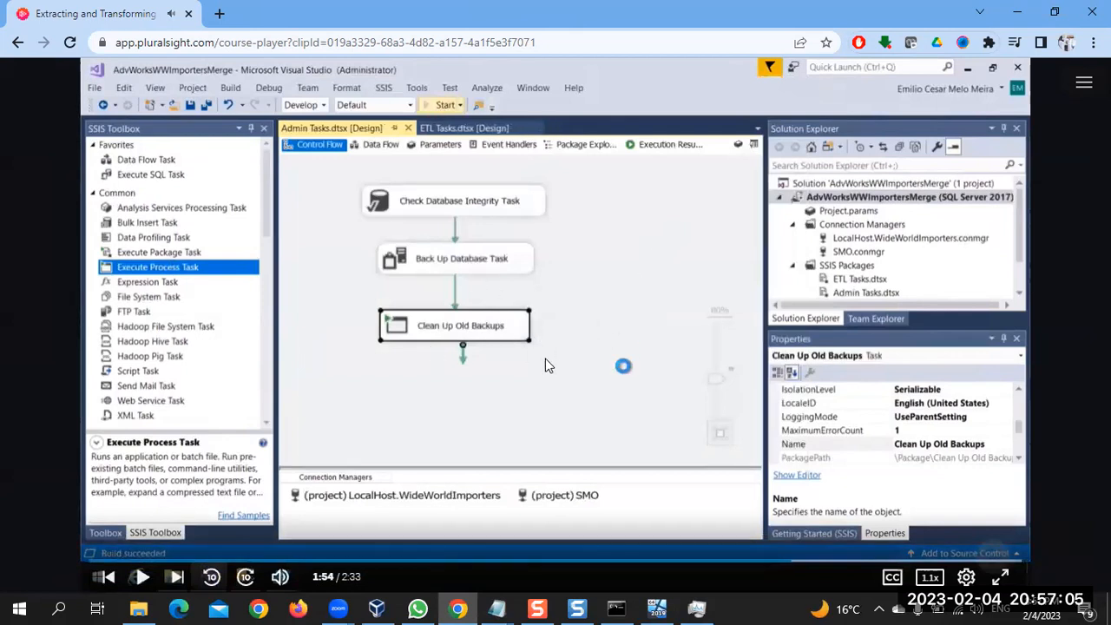
pyautogui.click(663, 599)
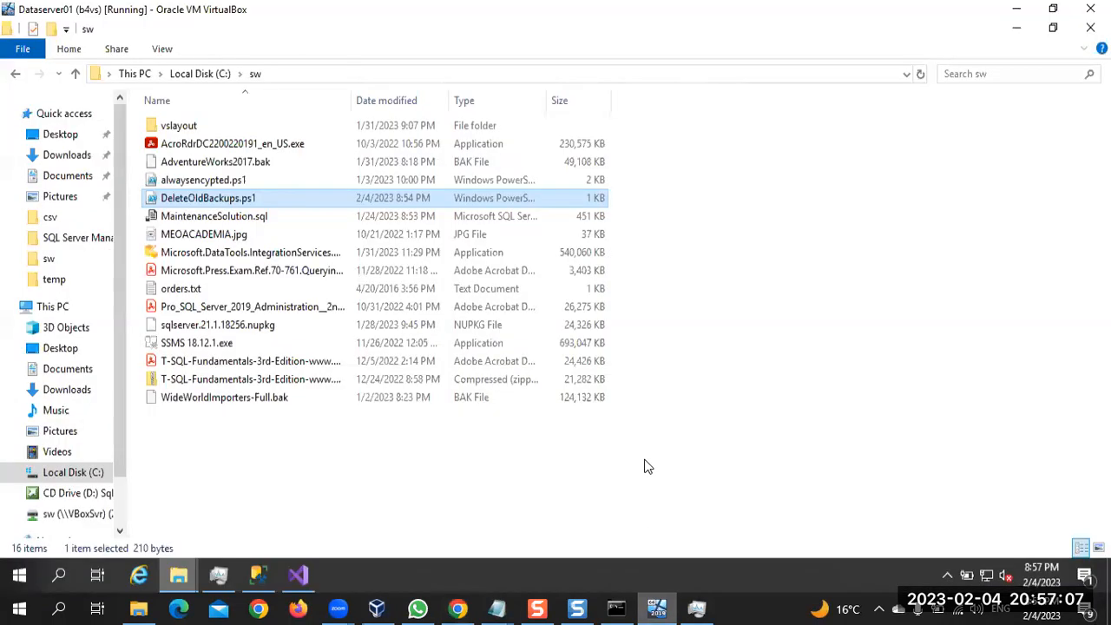
# Review the WindowStyle options in the Execute Process Task, keep Normal, and accept the task settings
pyautogui.click(297, 574)
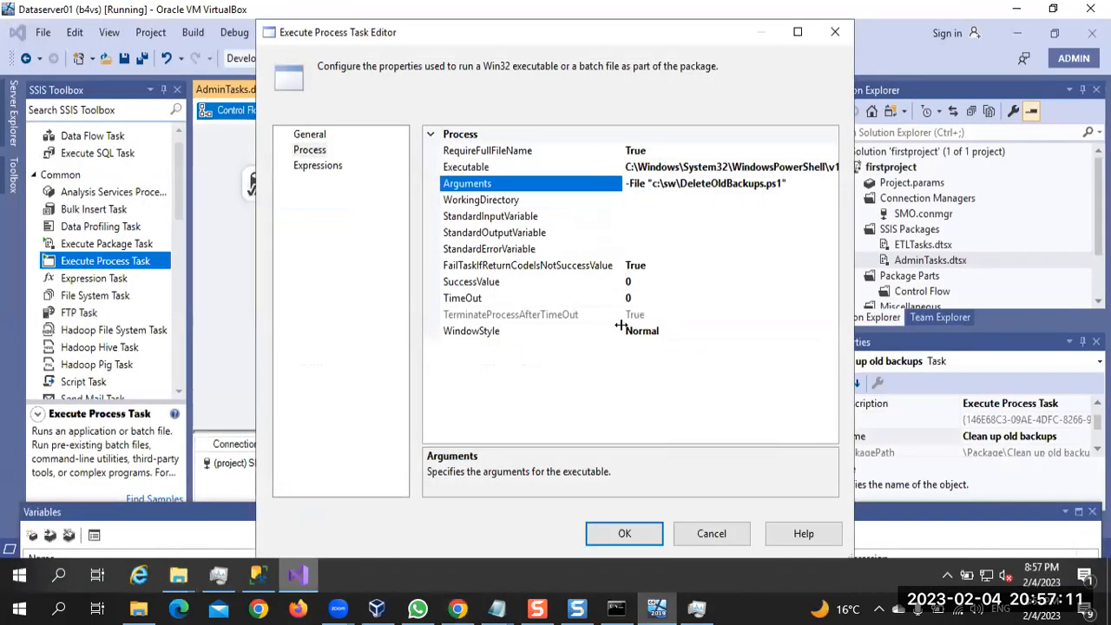
pyautogui.click(719, 332)
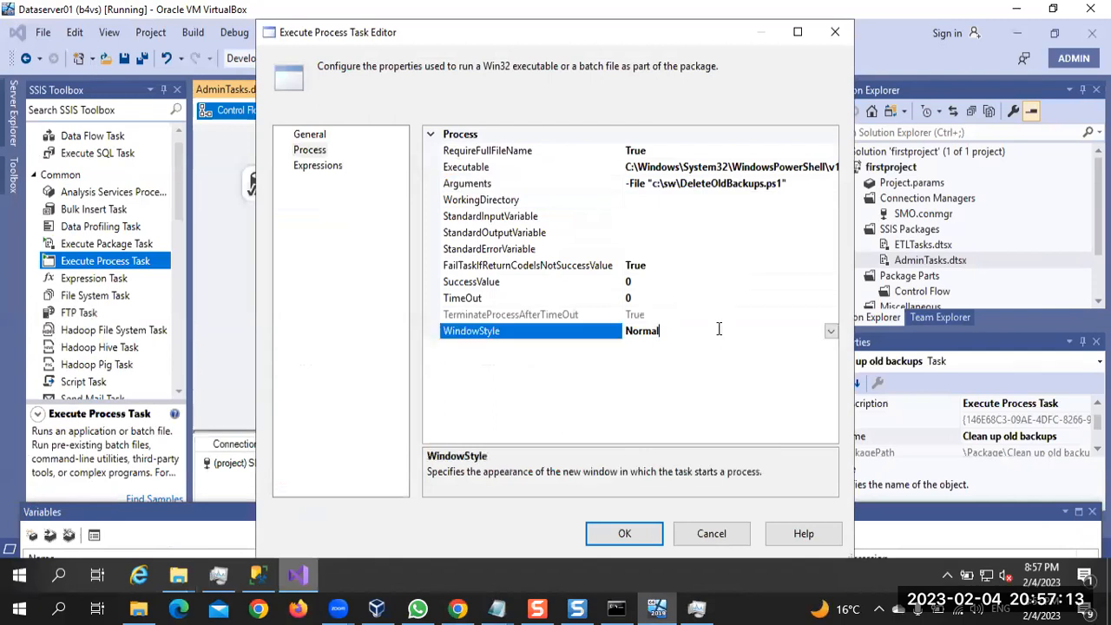
pyautogui.click(831, 333)
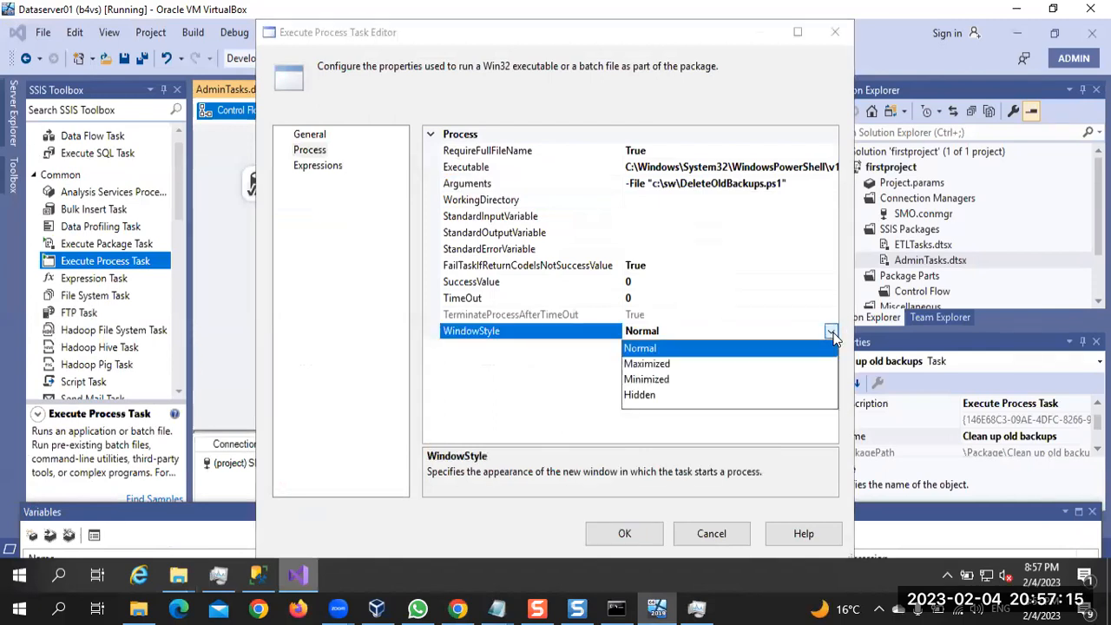
pyautogui.click(832, 335)
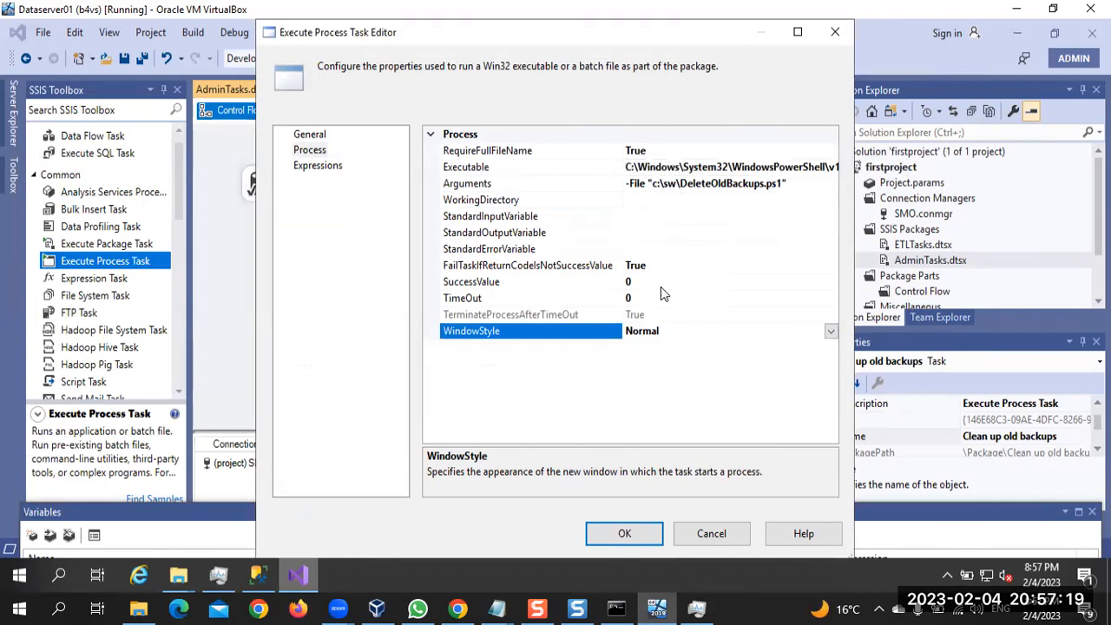
pyautogui.click(631, 535)
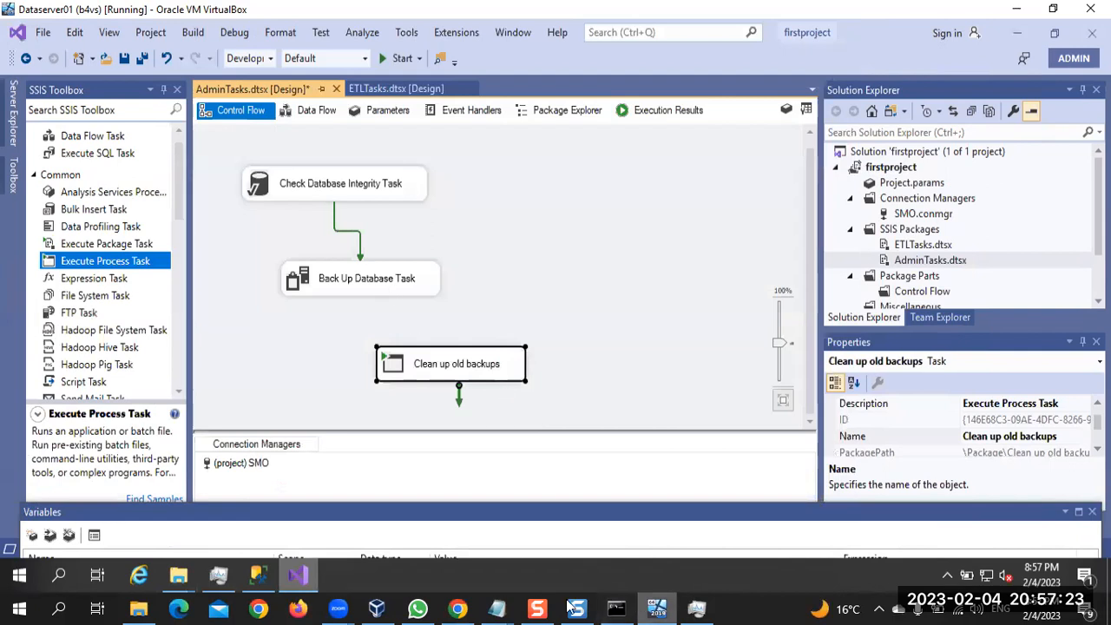
# Switch to the course video in Chrome, play it through the package run, and pause it back at the control flow design
pyautogui.click(457, 608)
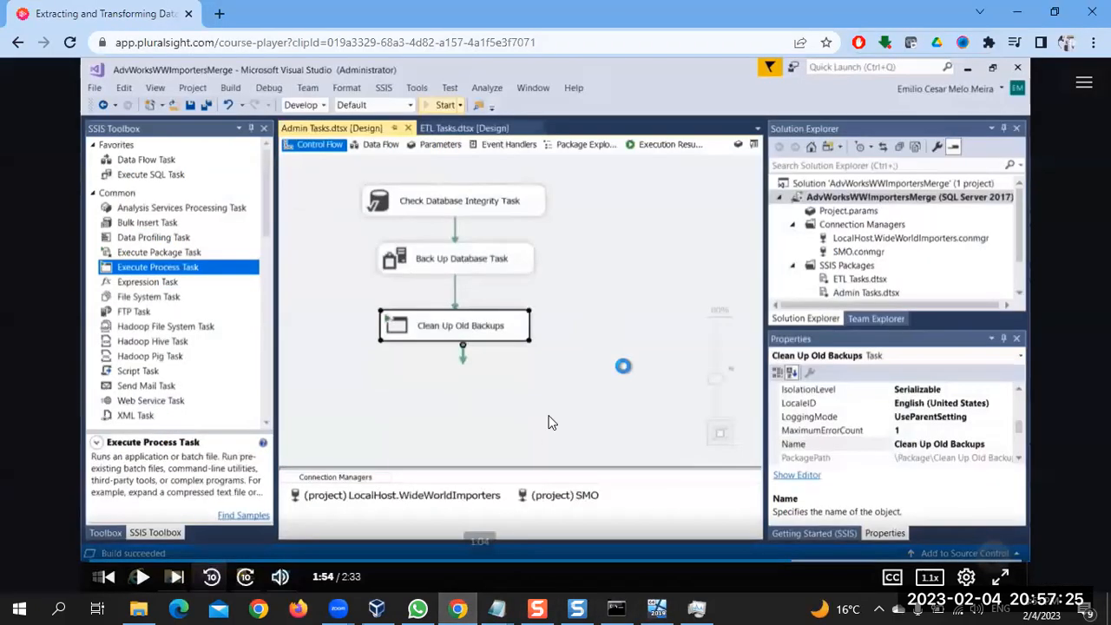
pyautogui.click(775, 562)
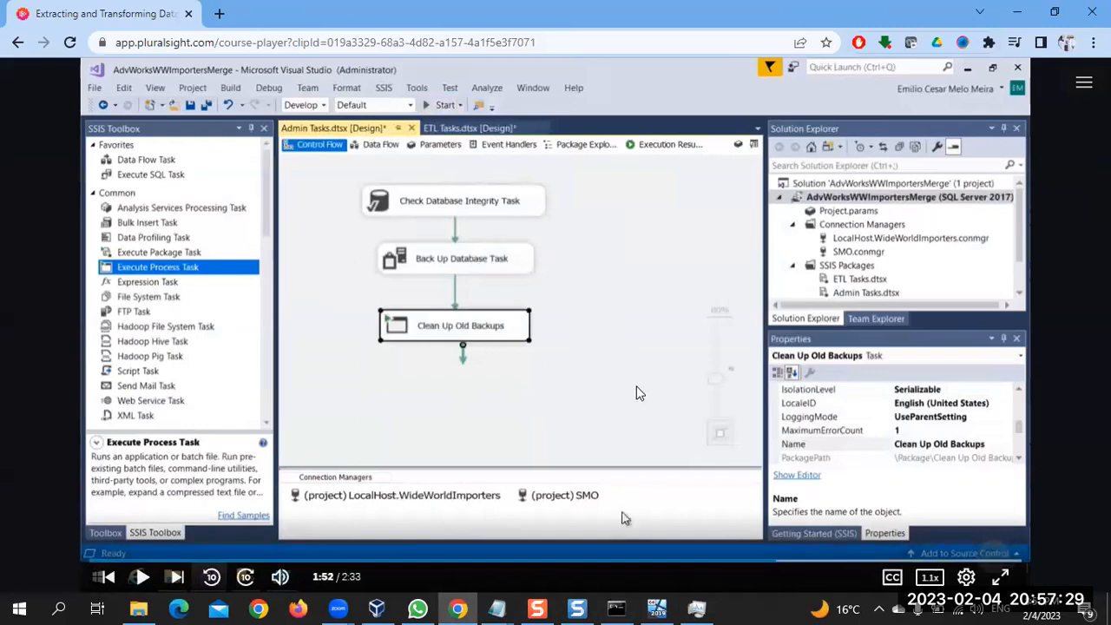
pyautogui.click(621, 518)
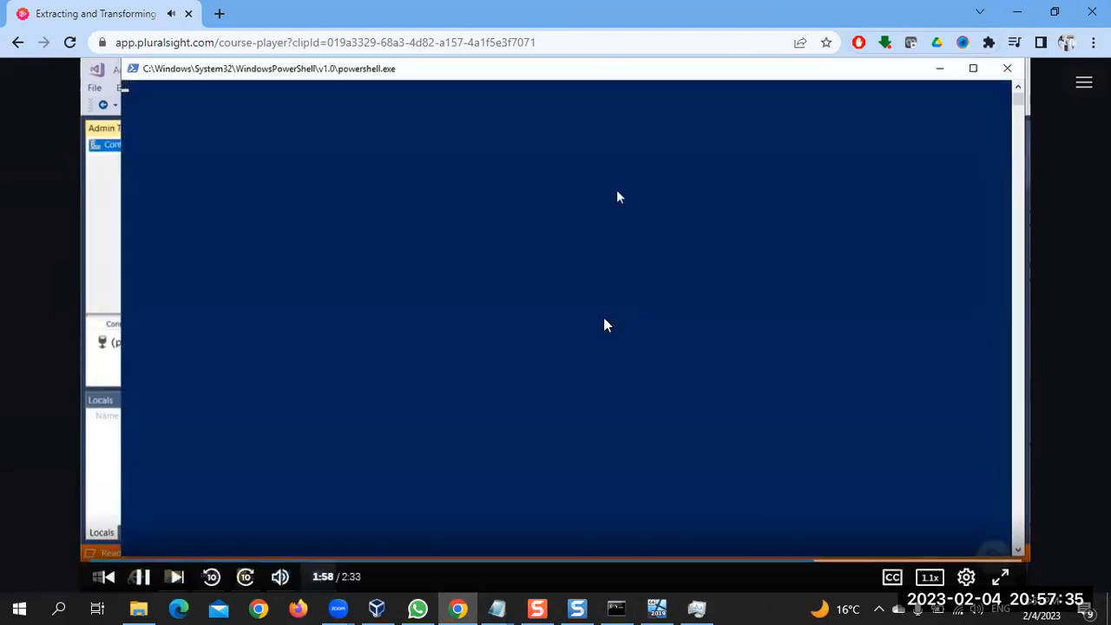
pyautogui.click(586, 347)
pyautogui.click(586, 348)
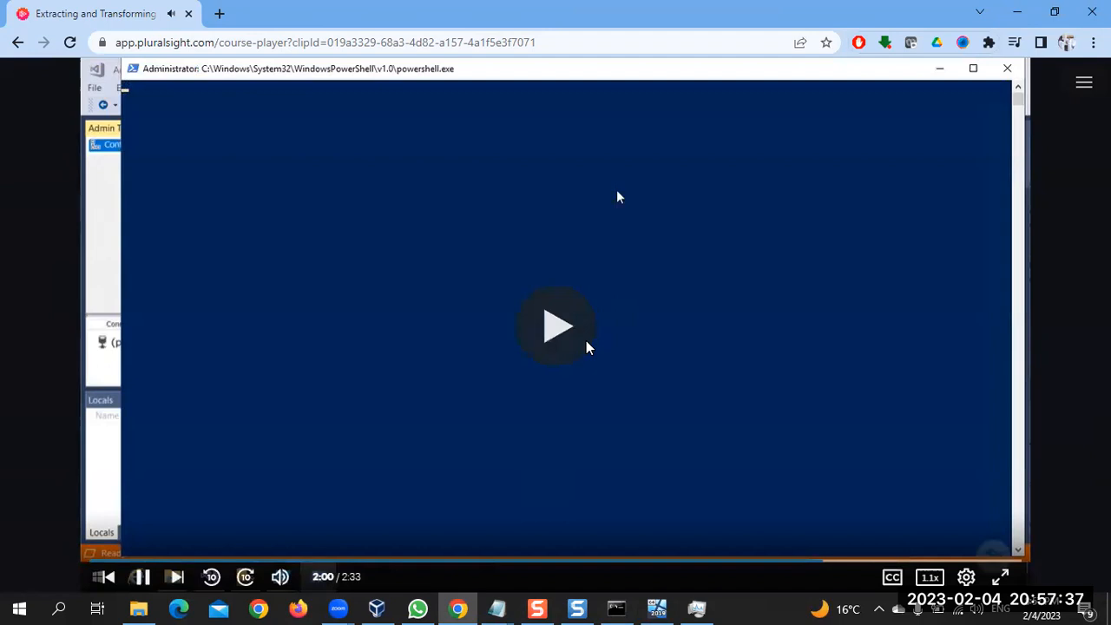
pyautogui.click(586, 348)
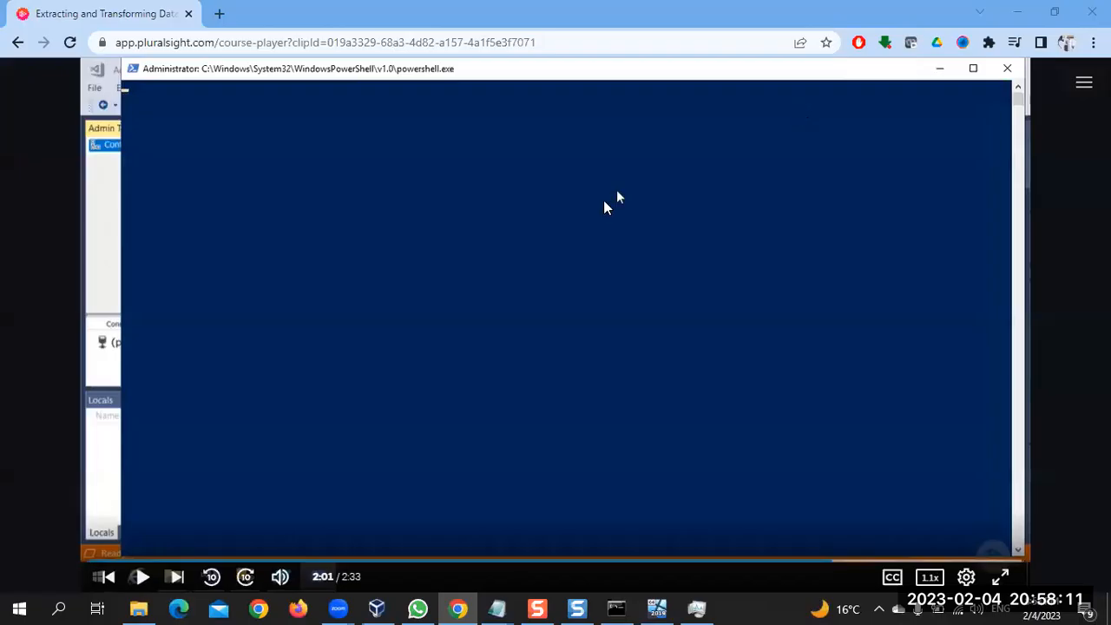
pyautogui.click(560, 351)
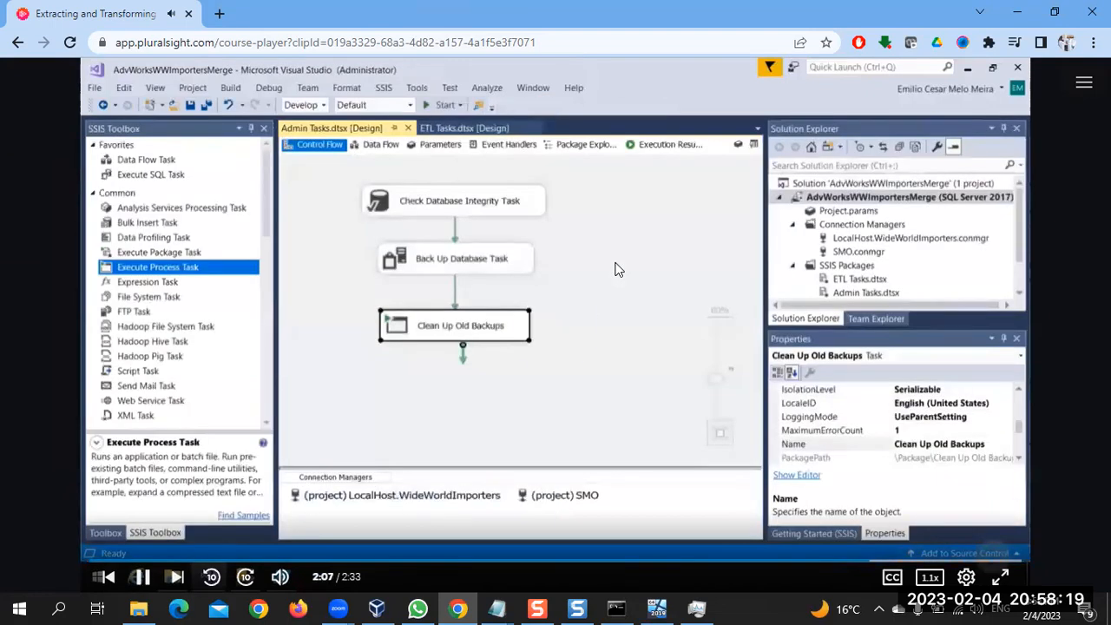
pyautogui.click(615, 270)
# Return to the virtual machine and connect Back Up Database Task to Clean up old backups with a precedence constraint
pyautogui.click(661, 607)
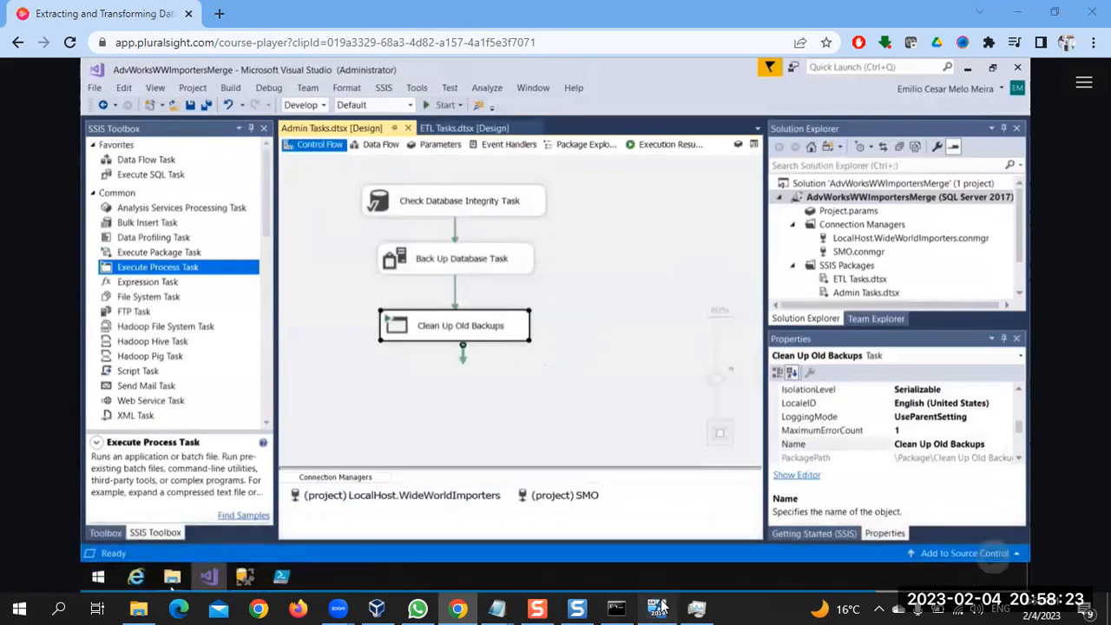
pyautogui.click(366, 287)
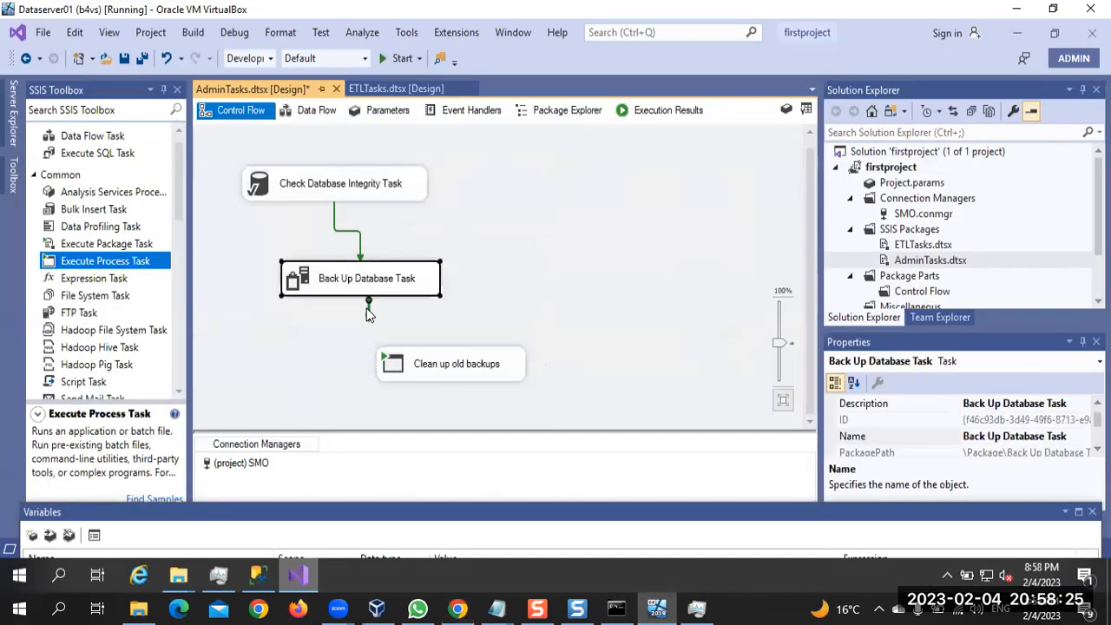
pyautogui.moveTo(366, 308); pyautogui.dragTo(460, 364)
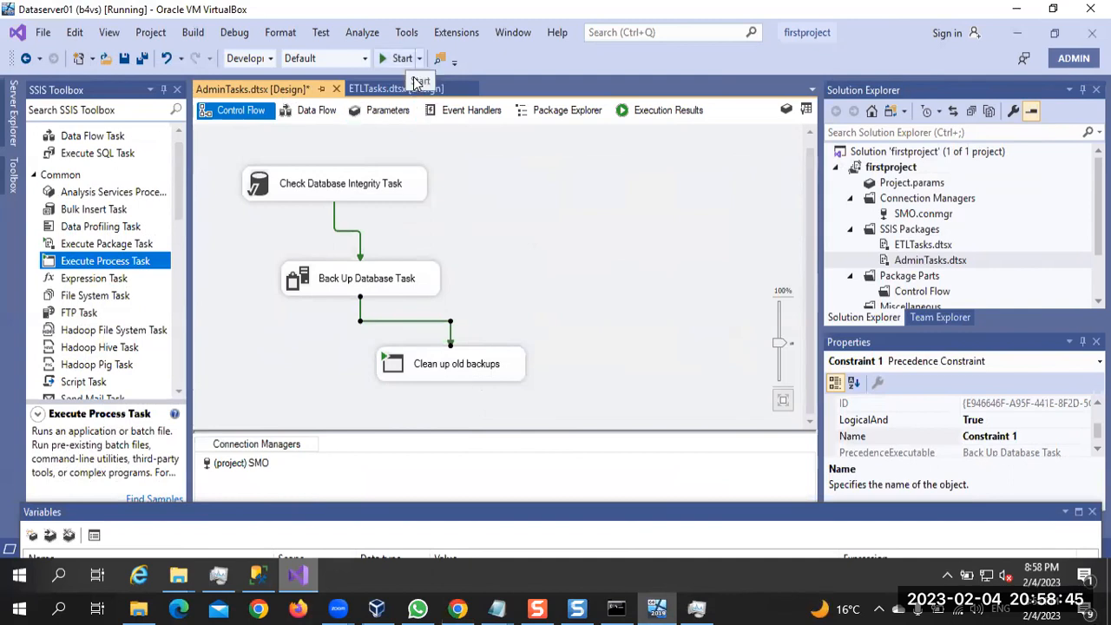
# Browse to C:\backupx\backup in the virtual machine's File Explorer and compare its files with the DeleteoldBackupsps script in Notepad
pyautogui.moveTo(181, 578)
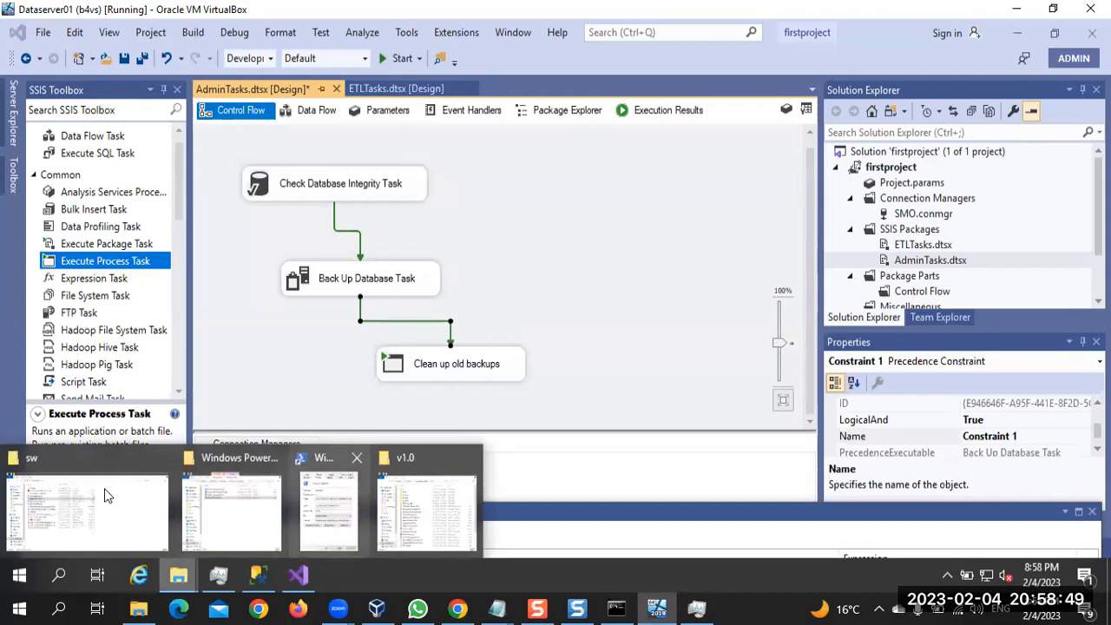
pyautogui.click(151, 517)
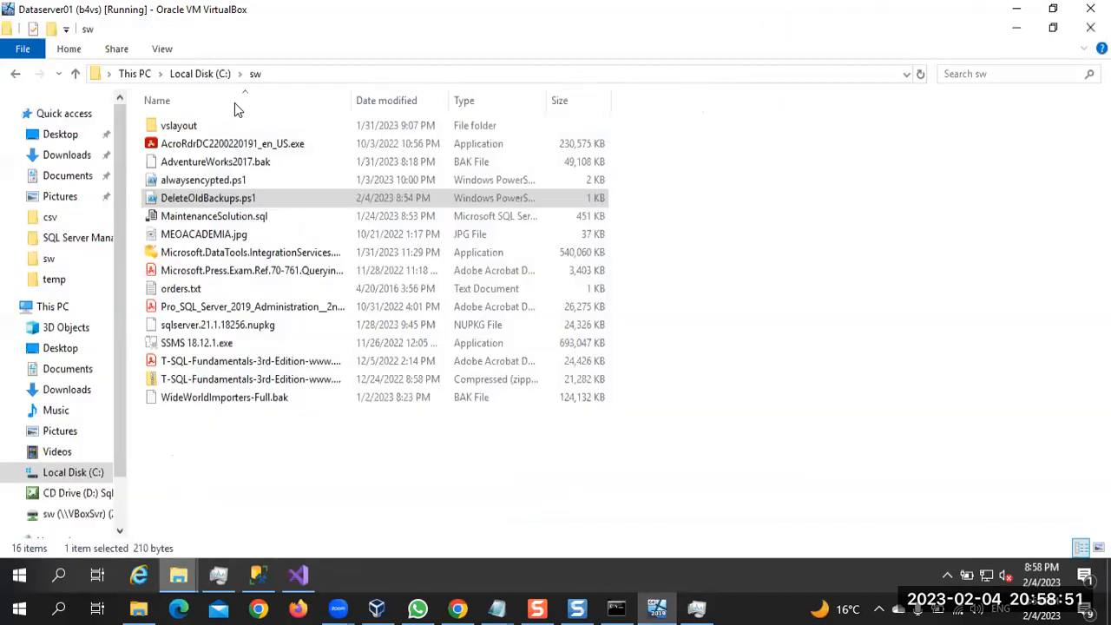
pyautogui.click(202, 75)
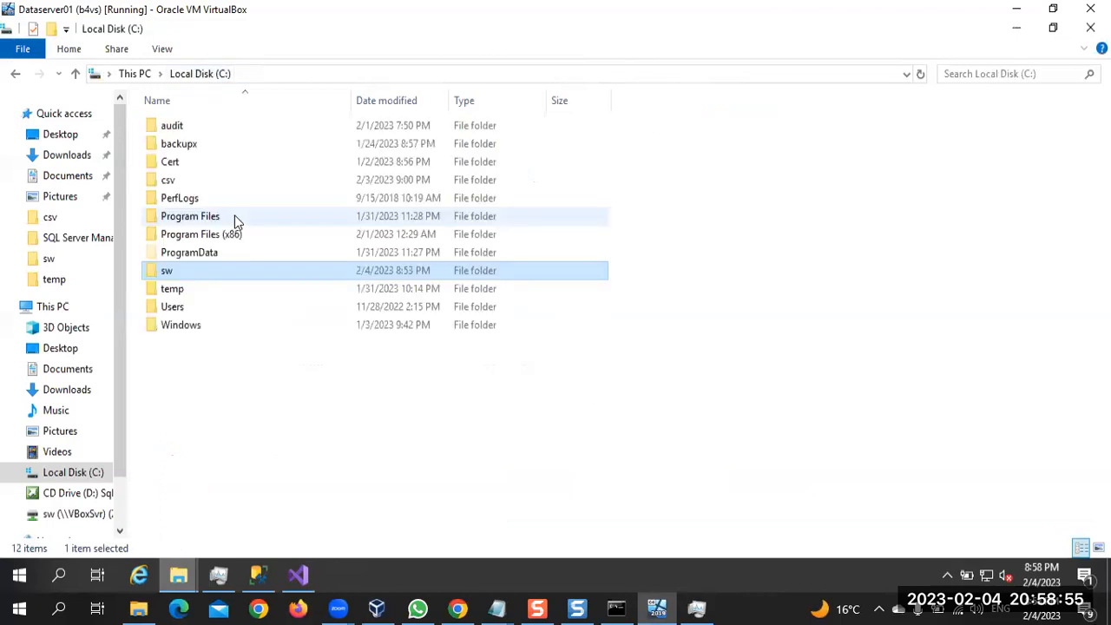
pyautogui.click(203, 146)
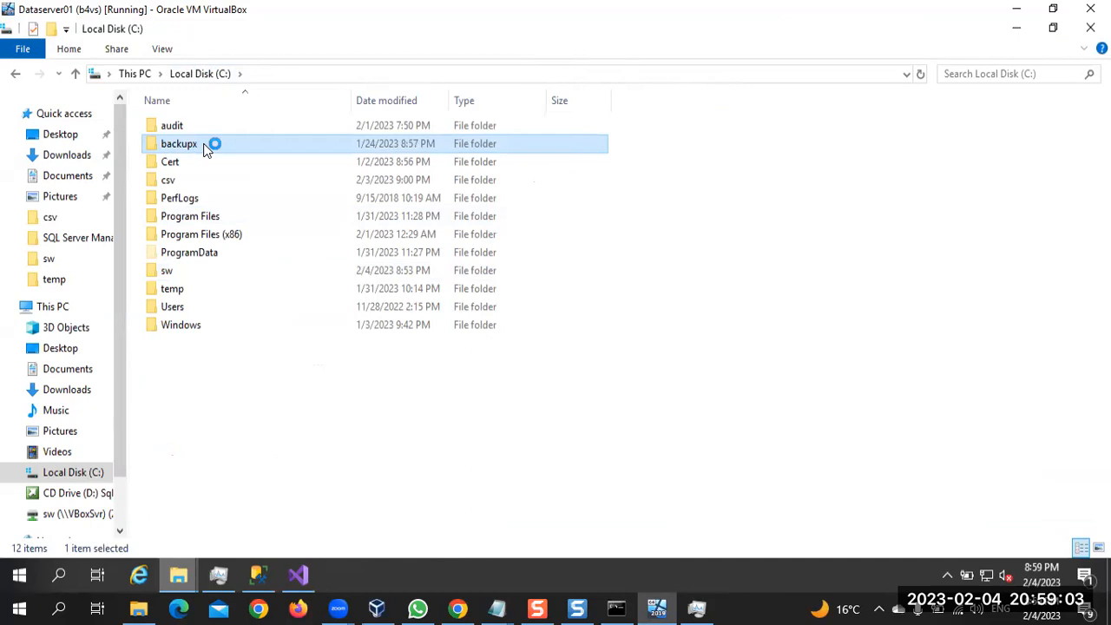
pyautogui.doubleClick(206, 148)
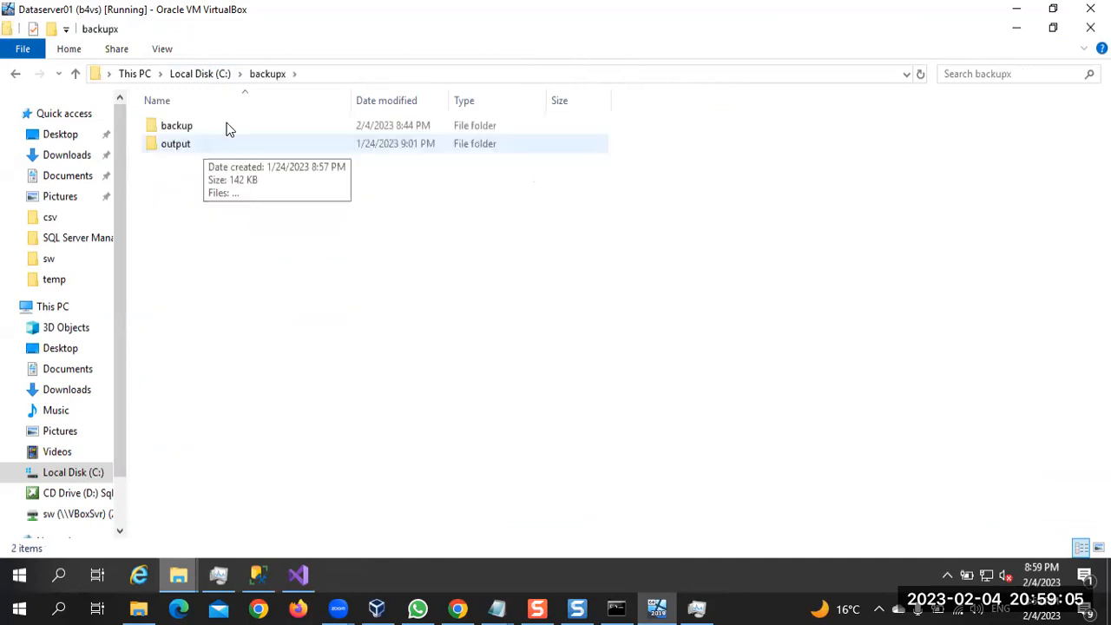
pyautogui.doubleClick(228, 129)
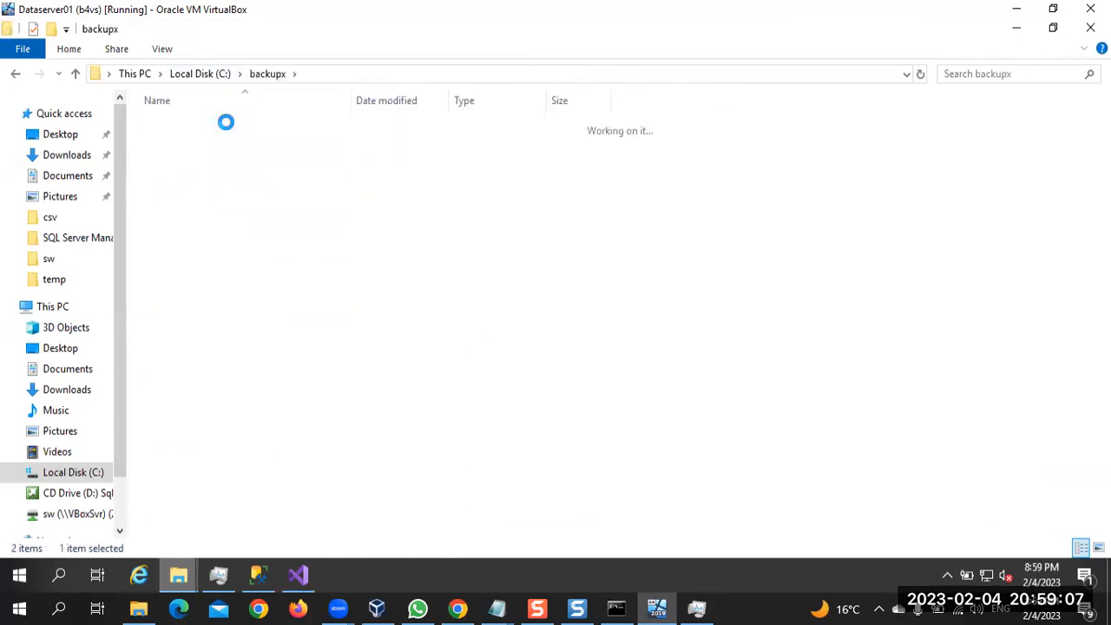
pyautogui.moveTo(497, 607)
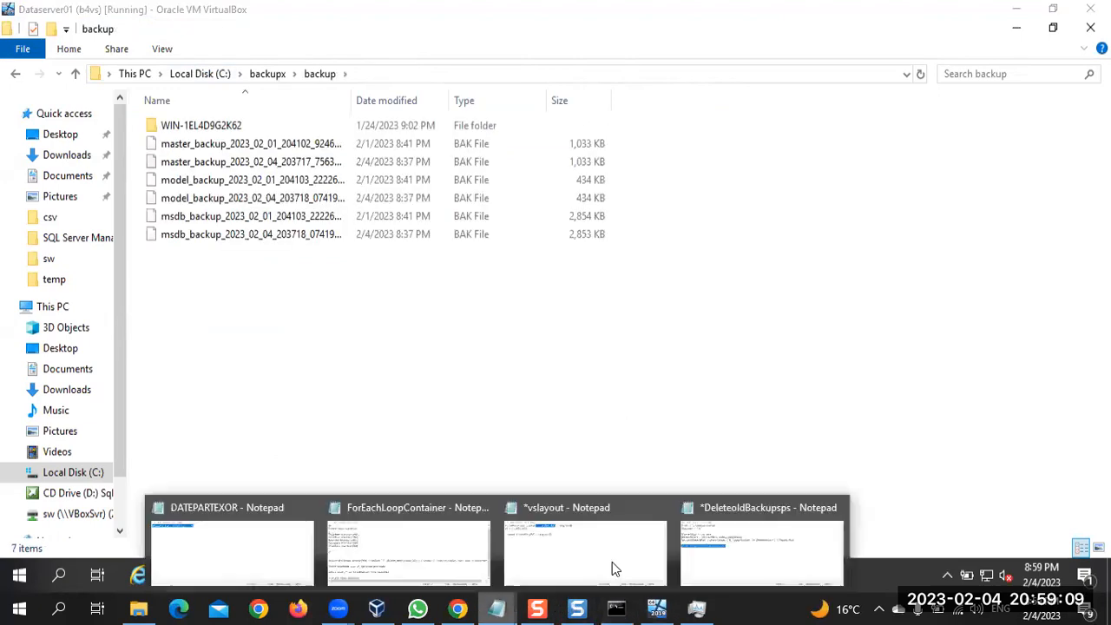
pyautogui.click(719, 573)
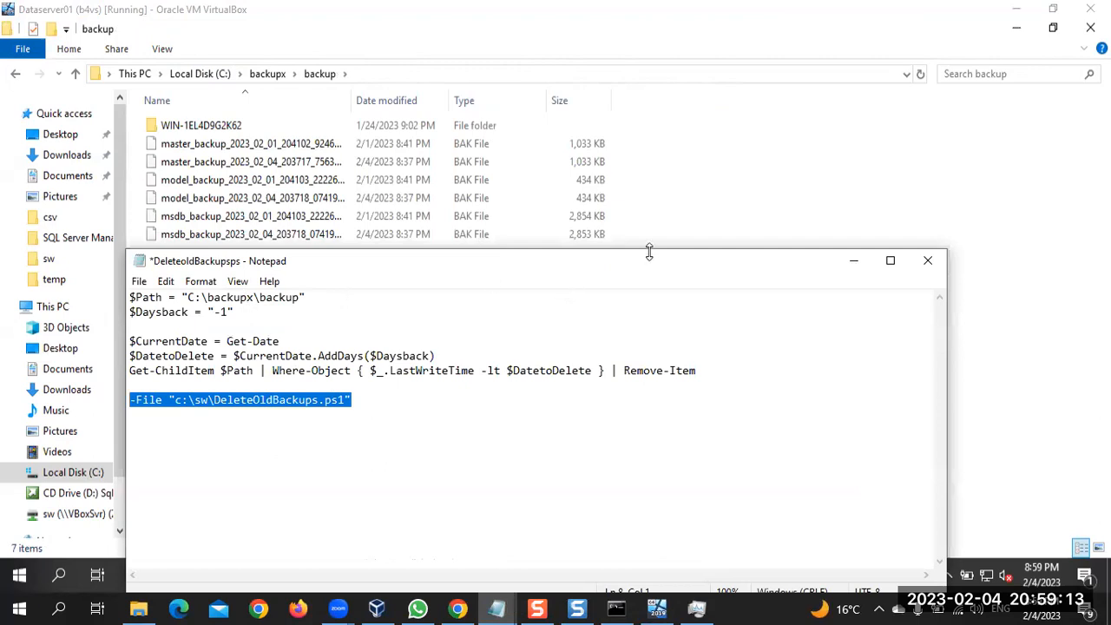
pyautogui.click(855, 263)
# Run the AdminTasks package in Visual Studio, confirm the PowerShell folder removal with y, and stop debugging
pyautogui.click(310, 580)
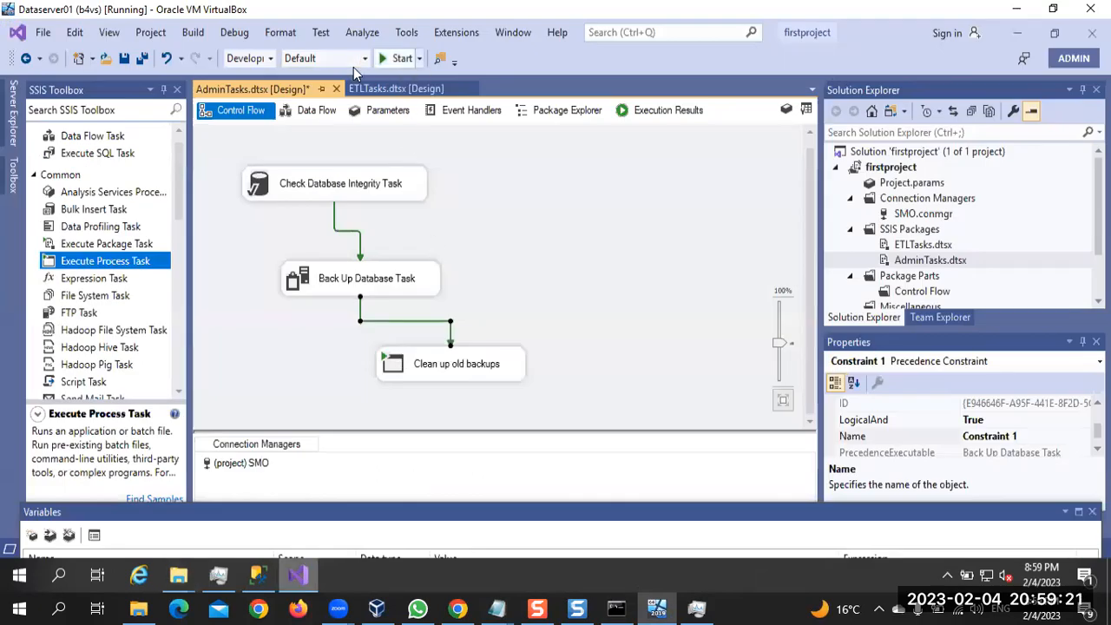
pyautogui.press('F5')
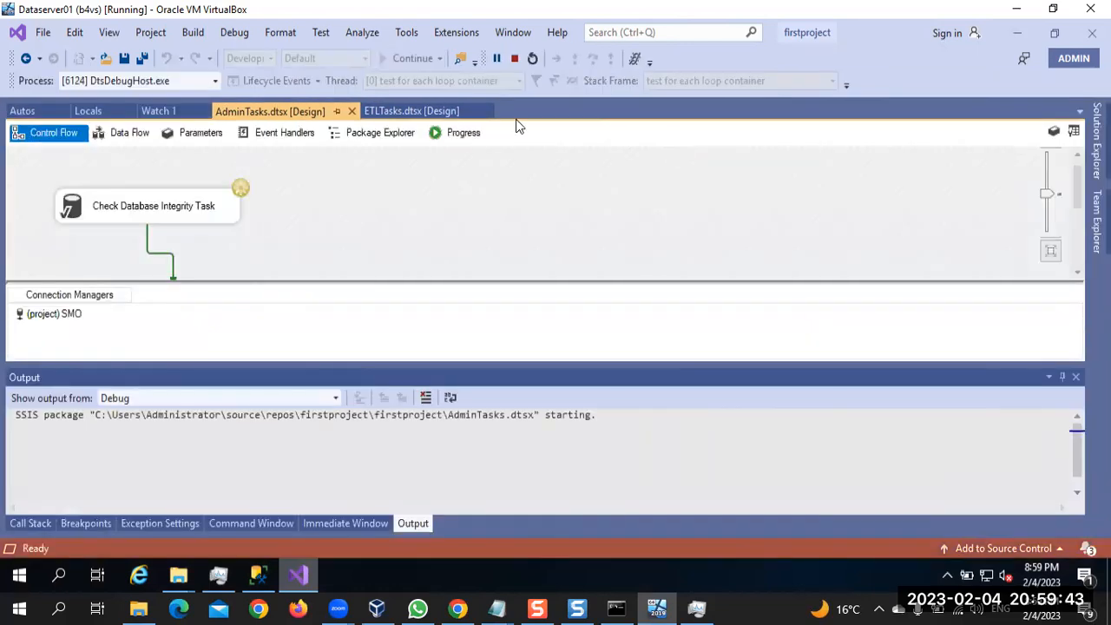
pyautogui.click(446, 139)
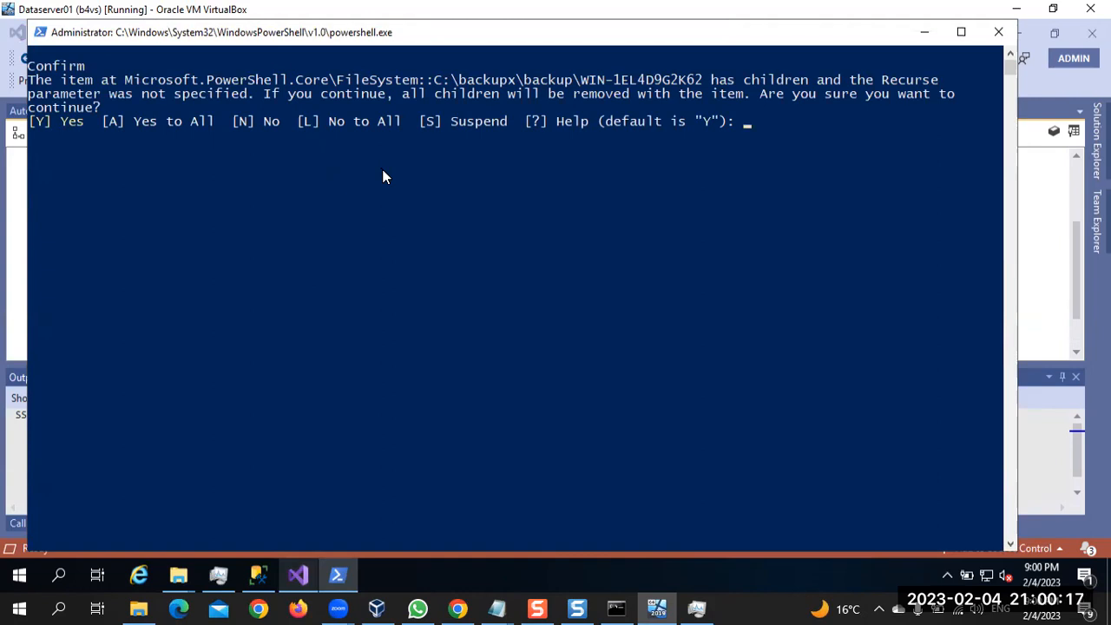
pyautogui.write('y')
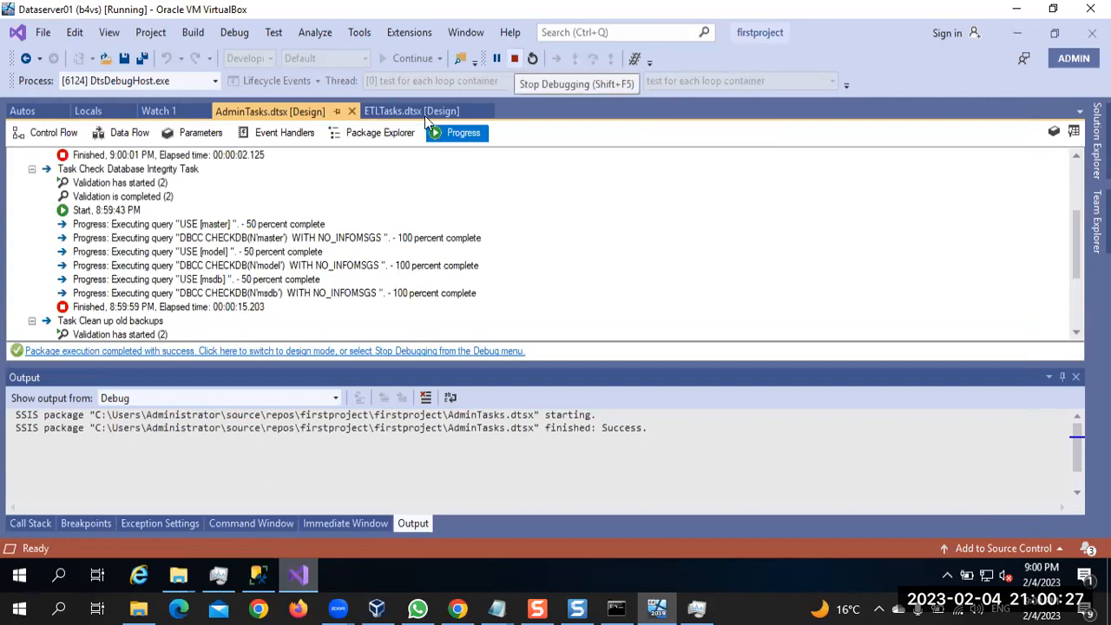
pyautogui.click(514, 59)
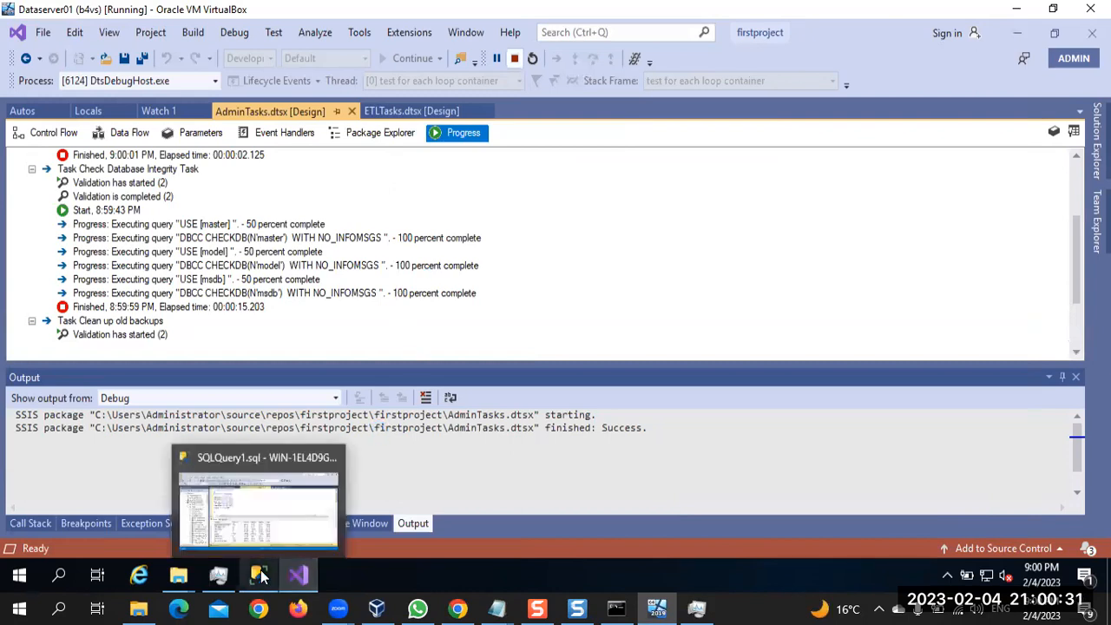
# Switch to File Explorer, refresh the C:\backupx\backup folder, and check which backup files remain
pyautogui.moveTo(170, 577)
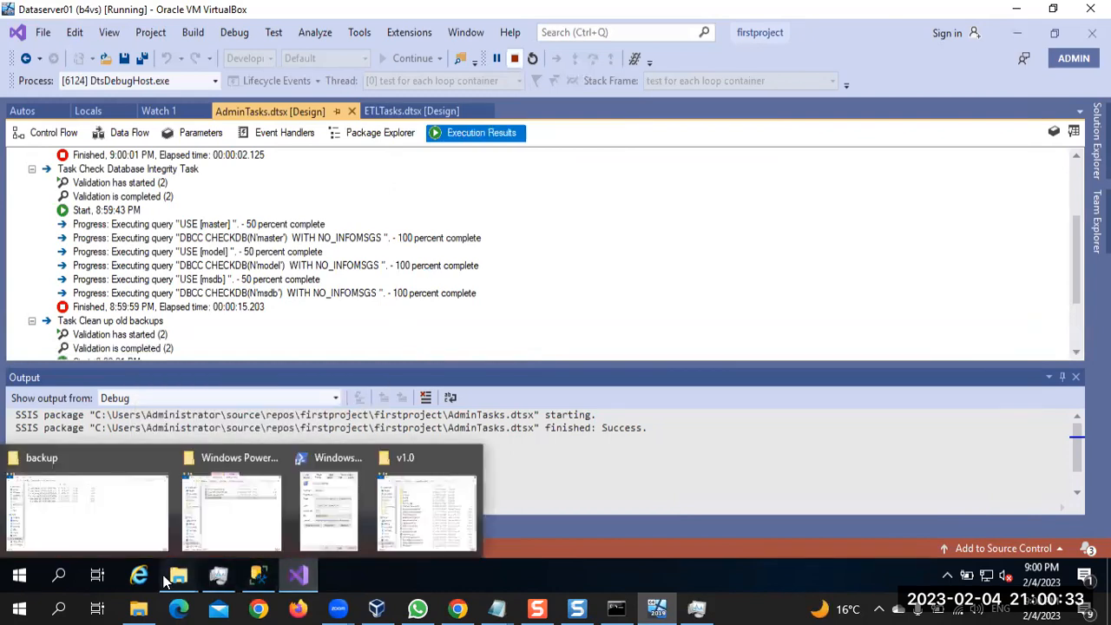
pyautogui.click(119, 493)
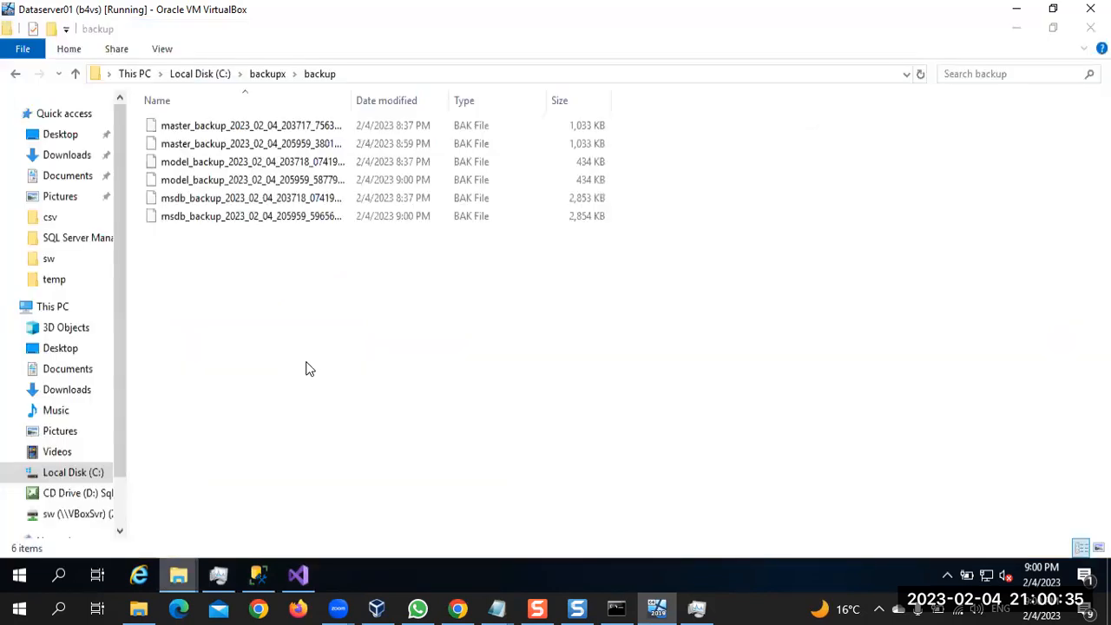
pyautogui.rightClick(307, 369)
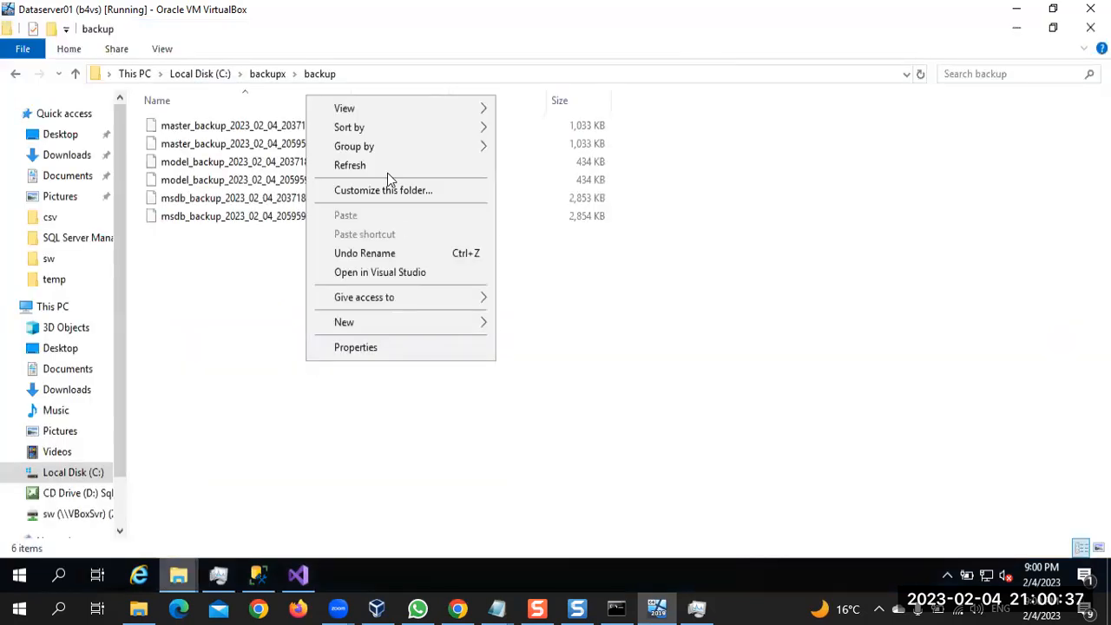
pyautogui.click(351, 166)
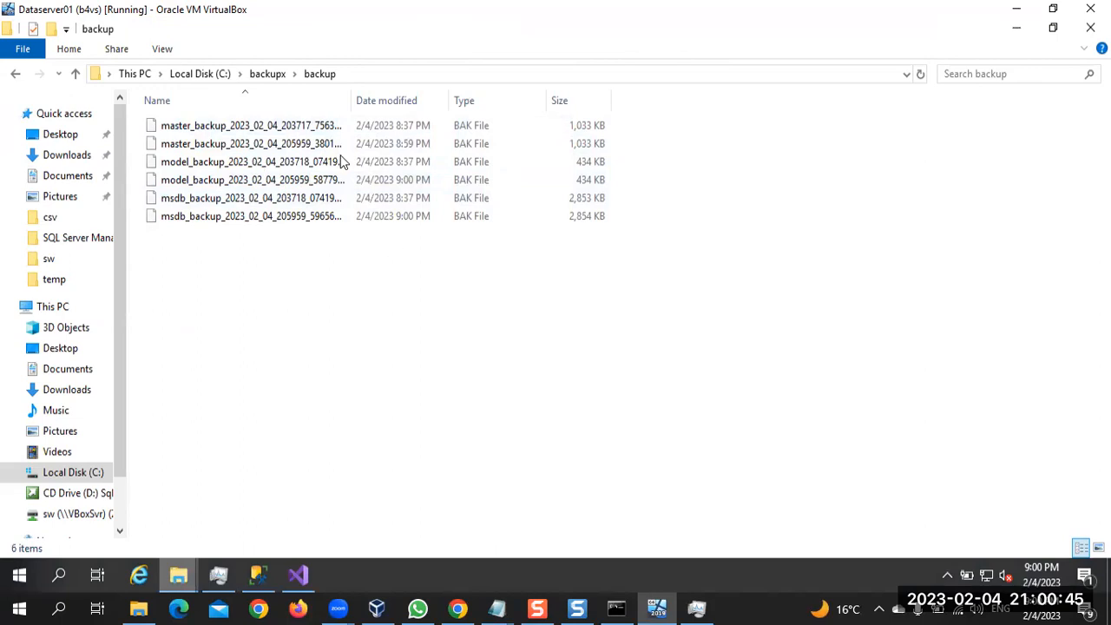
# Return to Visual Studio and show the control flow of AdminTasks.dtsx
pyautogui.moveTo(317, 564)
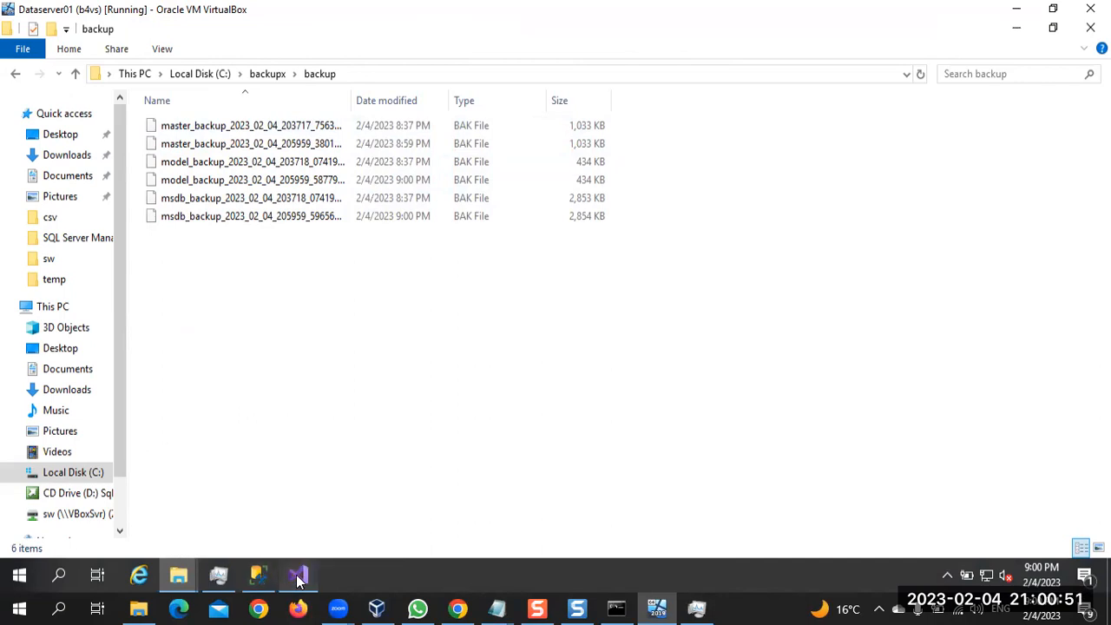
pyautogui.click(298, 578)
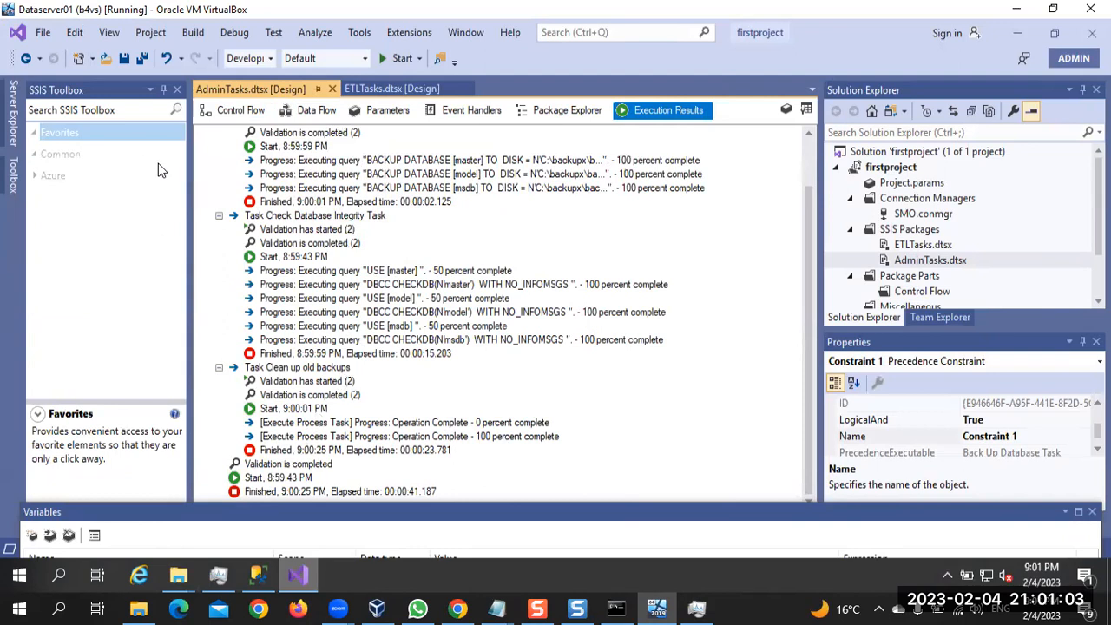
pyautogui.click(217, 121)
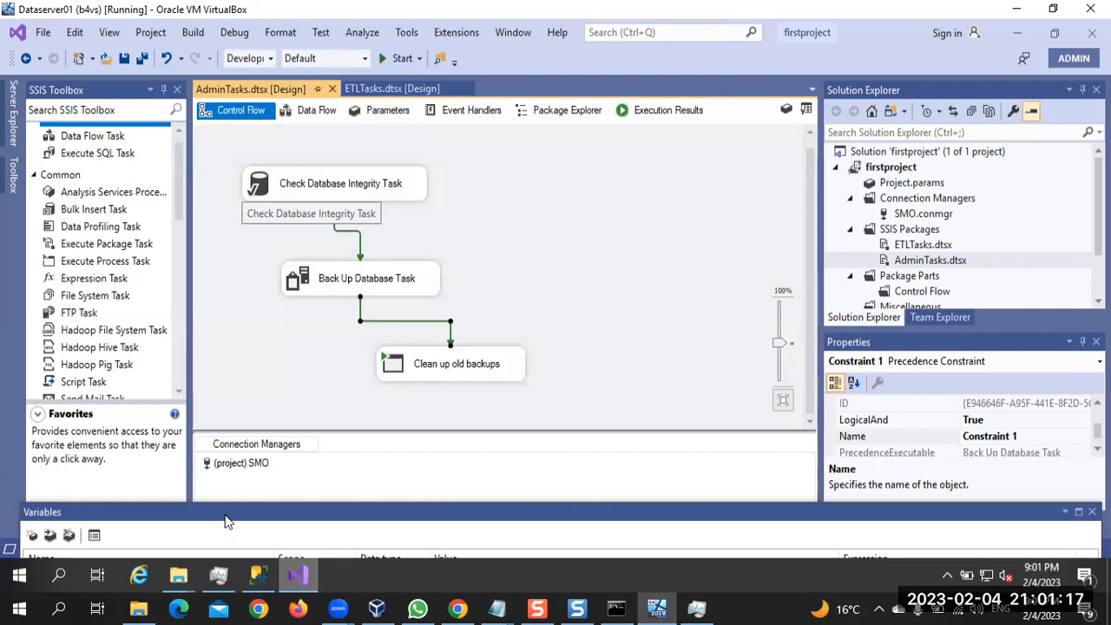
# Bring up the backup folder in a smaller window and clear the other windows to expose the desktop's Recycle Bin
pyautogui.moveTo(178, 578)
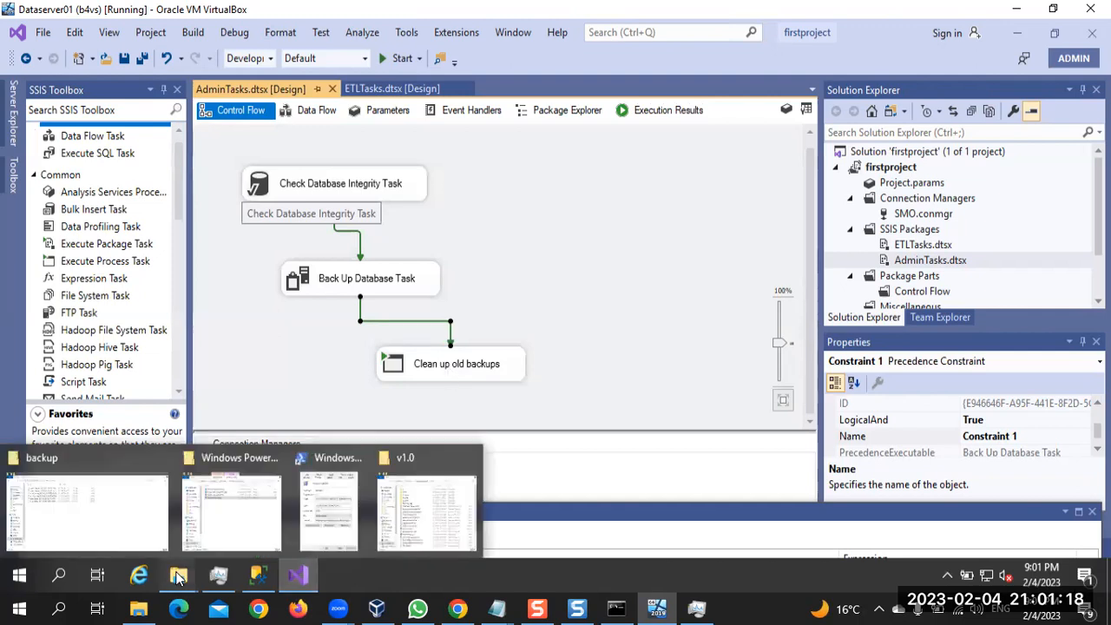
pyautogui.click(121, 486)
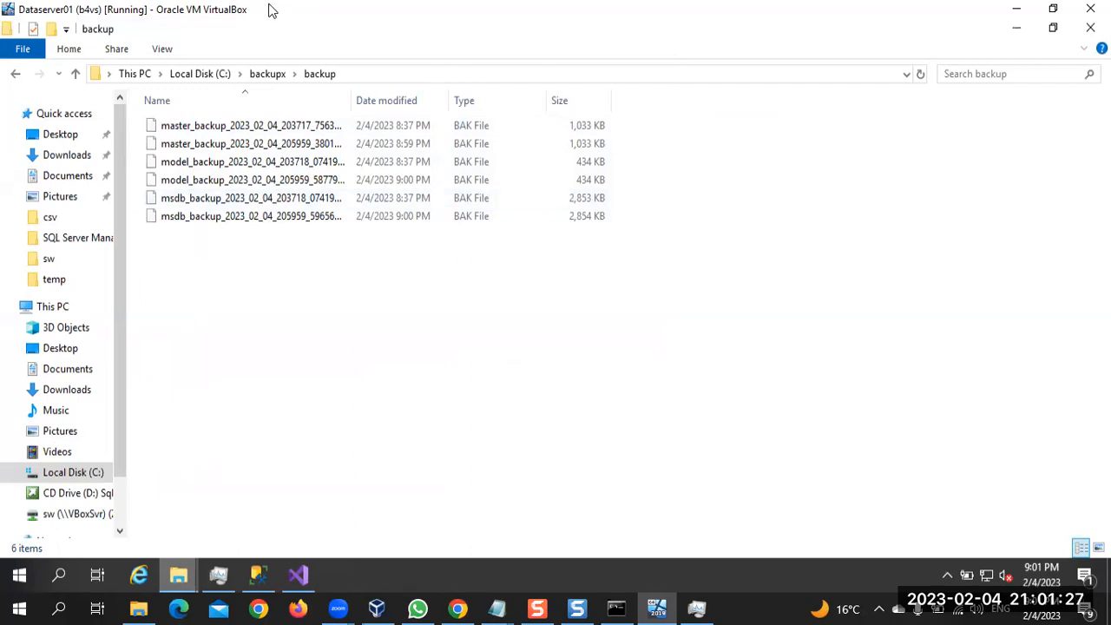
pyautogui.moveTo(250, 36); pyautogui.dragTo(336, 271)
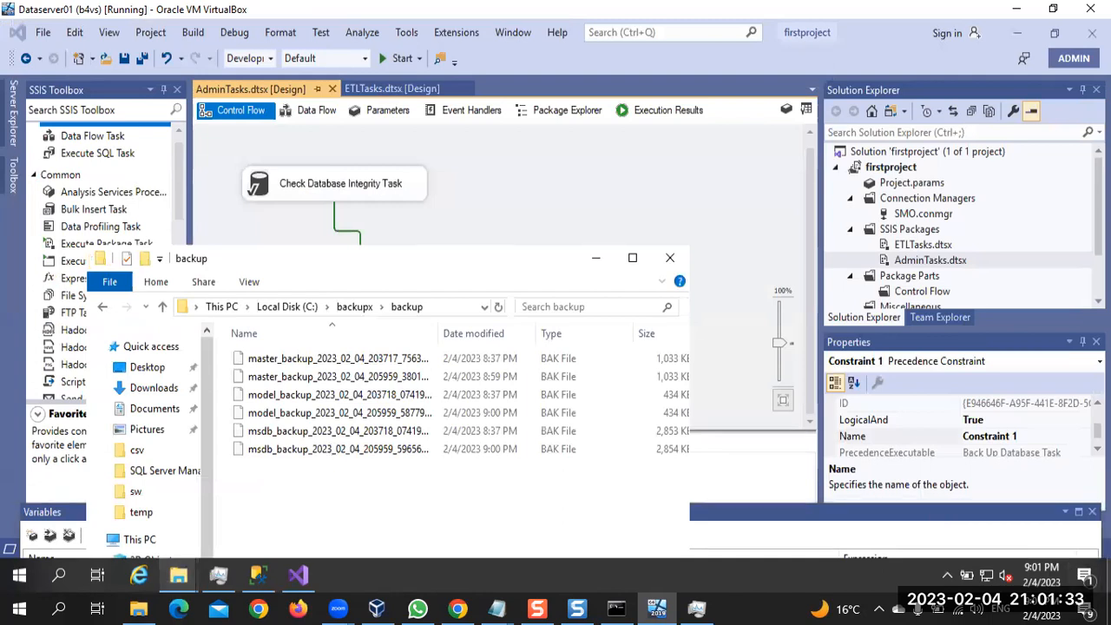
pyautogui.click(1017, 33)
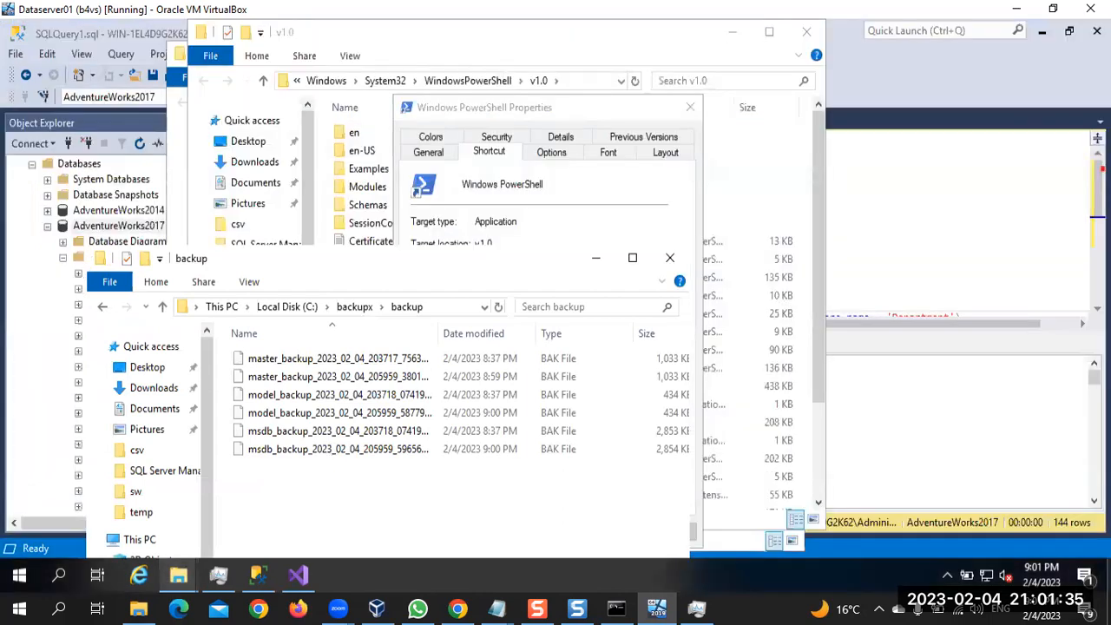
pyautogui.click(1017, 33)
pyautogui.click(847, 413)
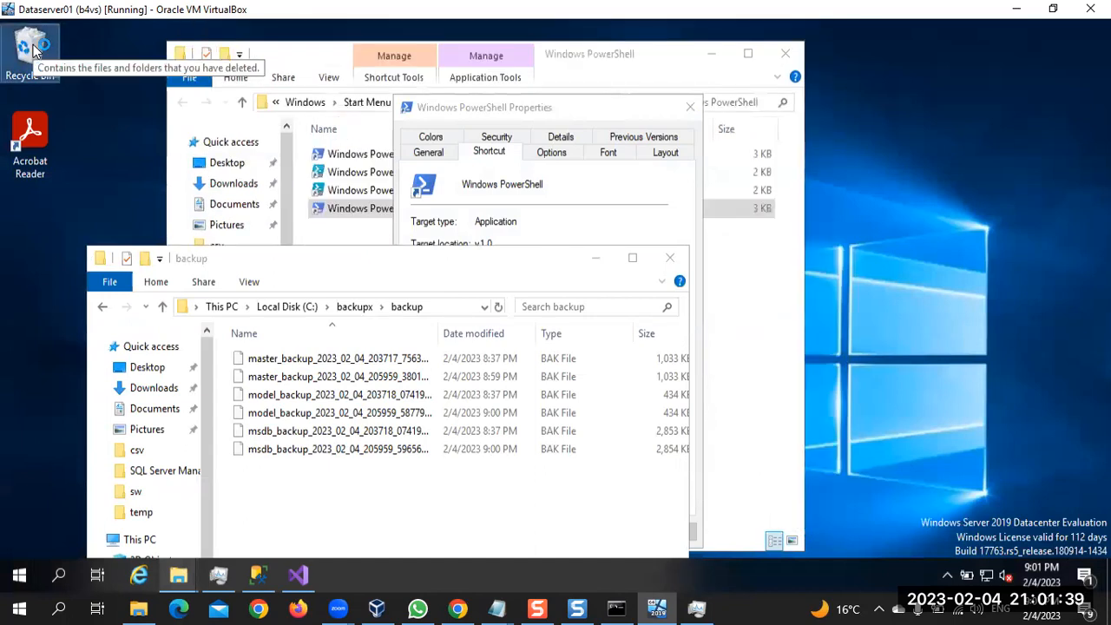
pyautogui.click(272, 55)
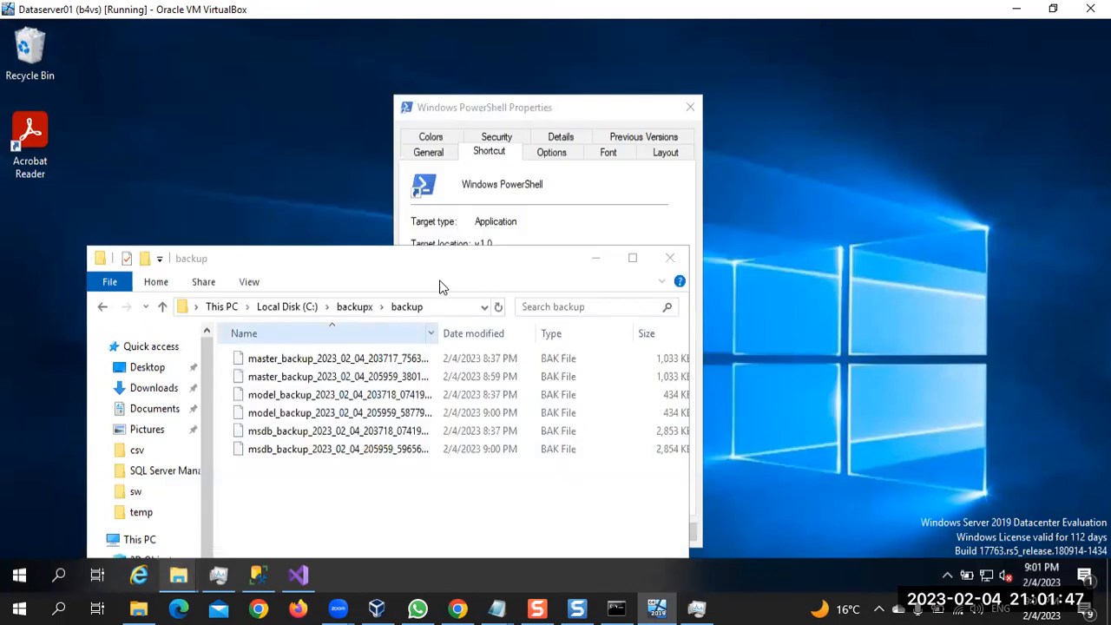
# Open the desktop's Recycle Bin to check for the deleted backups, close it, and cancel the Windows PowerShell Properties dialog
pyautogui.click(612, 533)
pyautogui.click(339, 296)
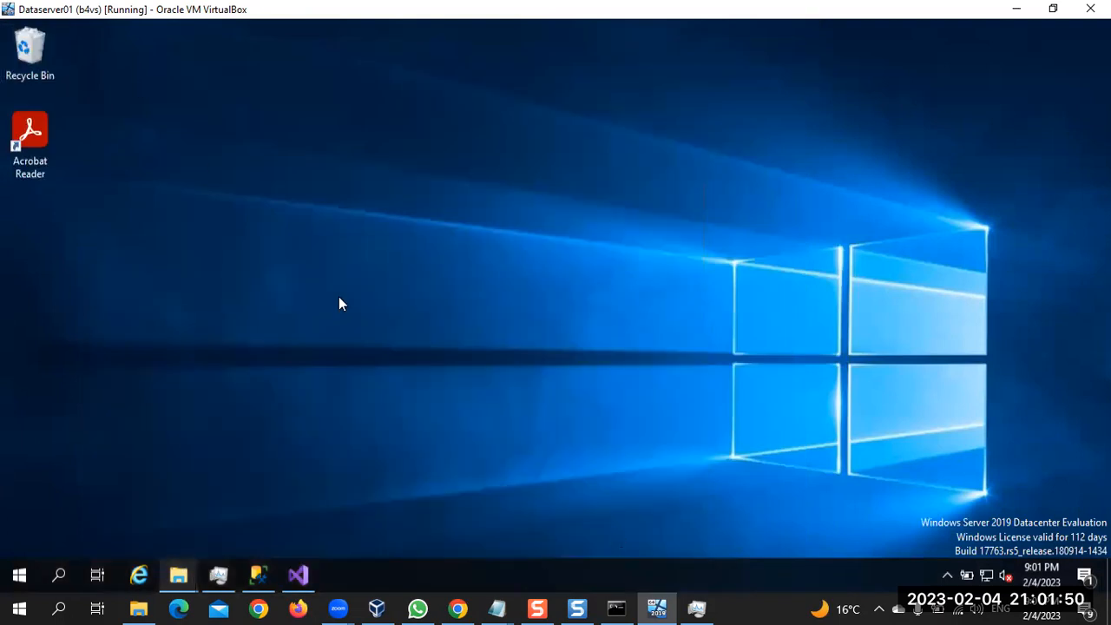
pyautogui.doubleClick(29, 47)
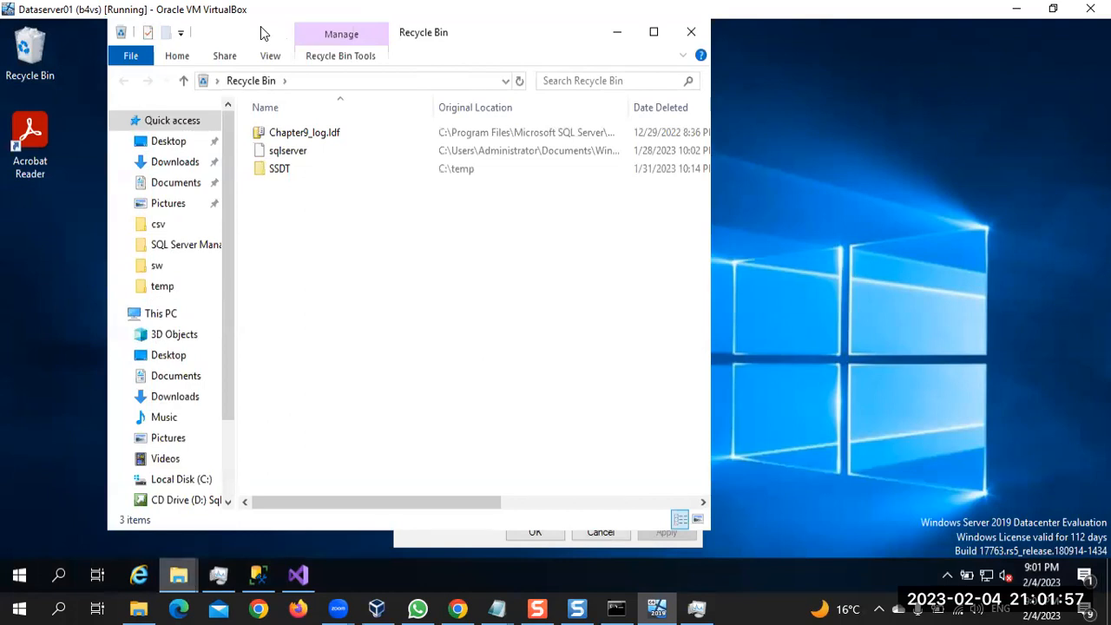
pyautogui.moveTo(264, 33); pyautogui.dragTo(261, 108)
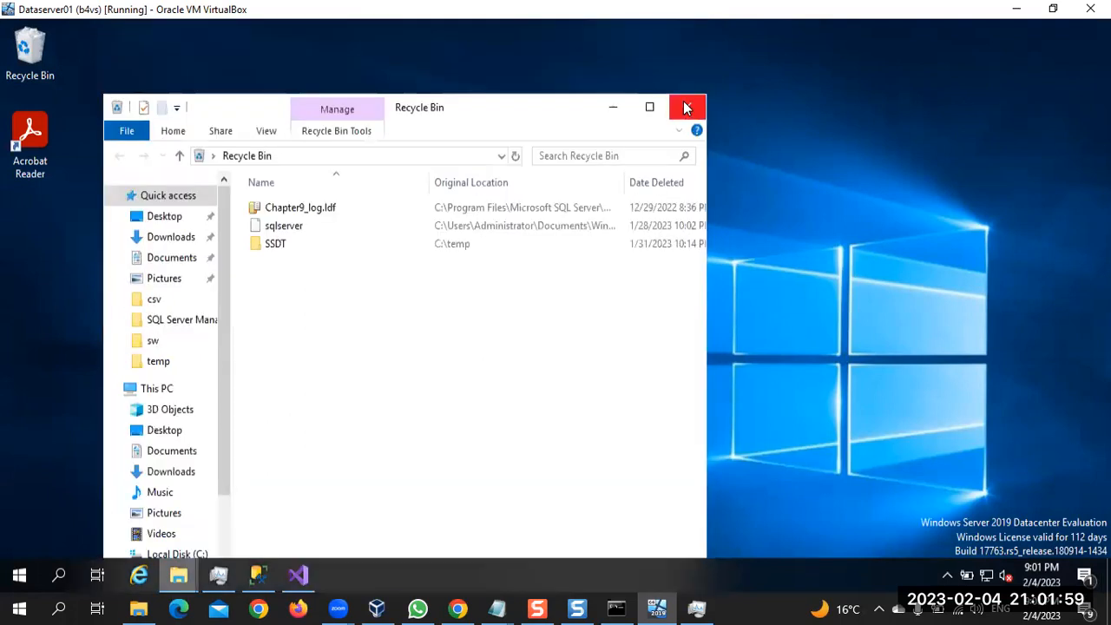
pyautogui.click(686, 107)
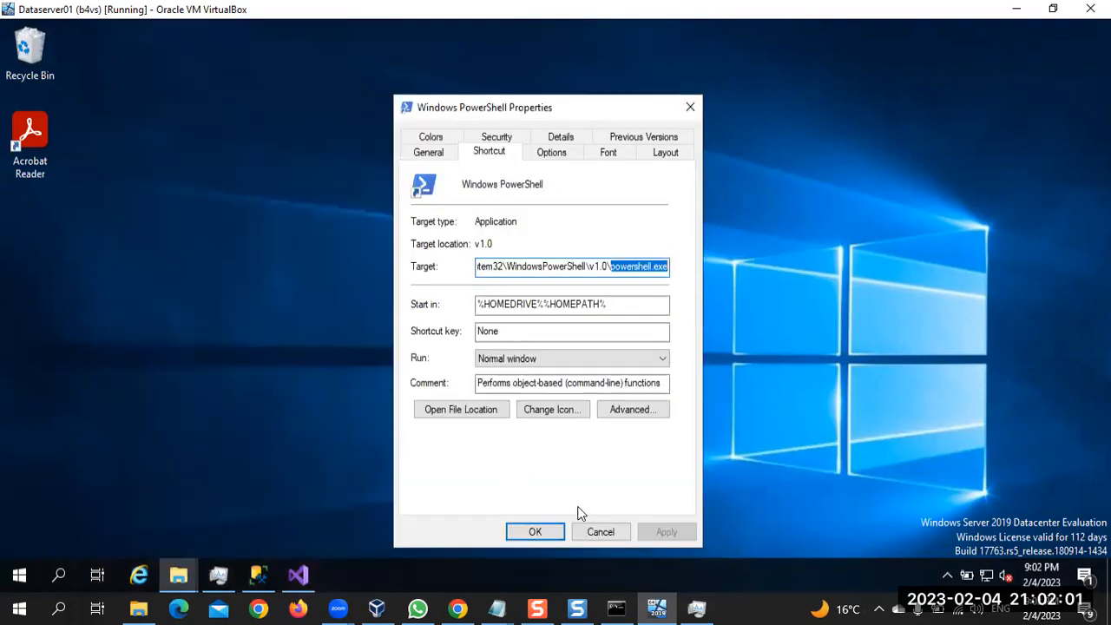
pyautogui.click(581, 529)
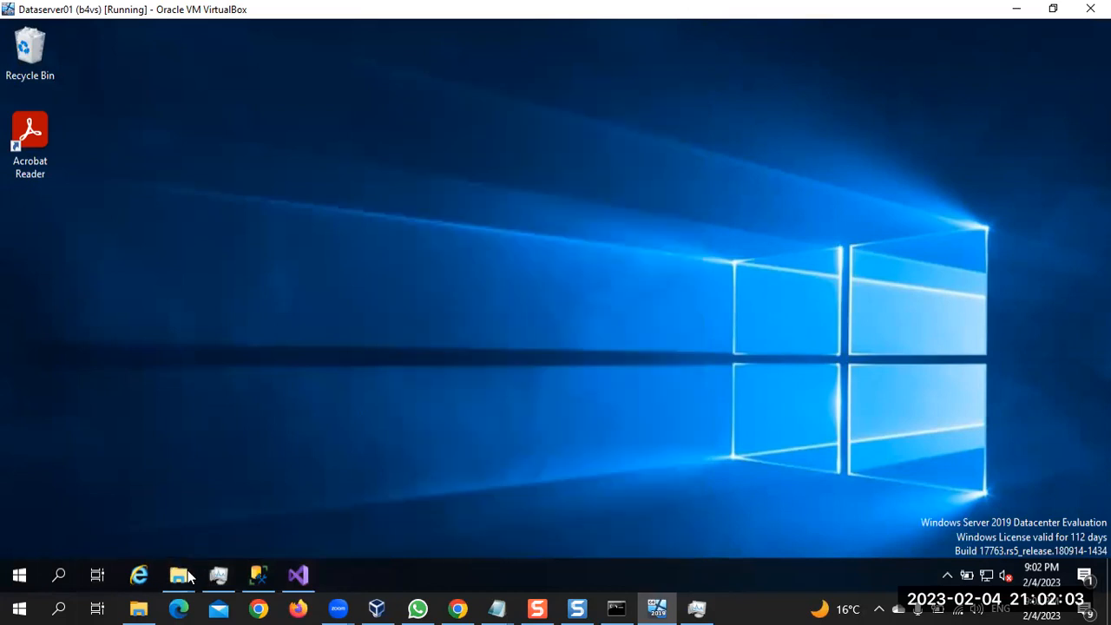
# Bring back the C:\backupx\backup folder window, move it higher on the desktop, and dismiss the mail notification
pyautogui.moveTo(143, 607)
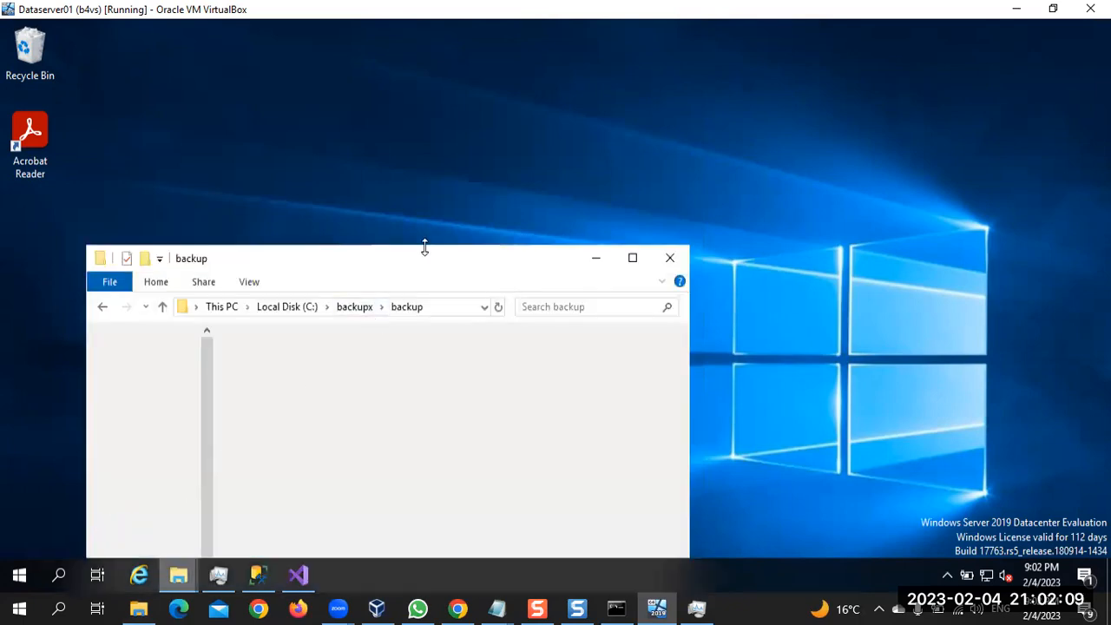
pyautogui.moveTo(429, 257); pyautogui.dragTo(485, 92)
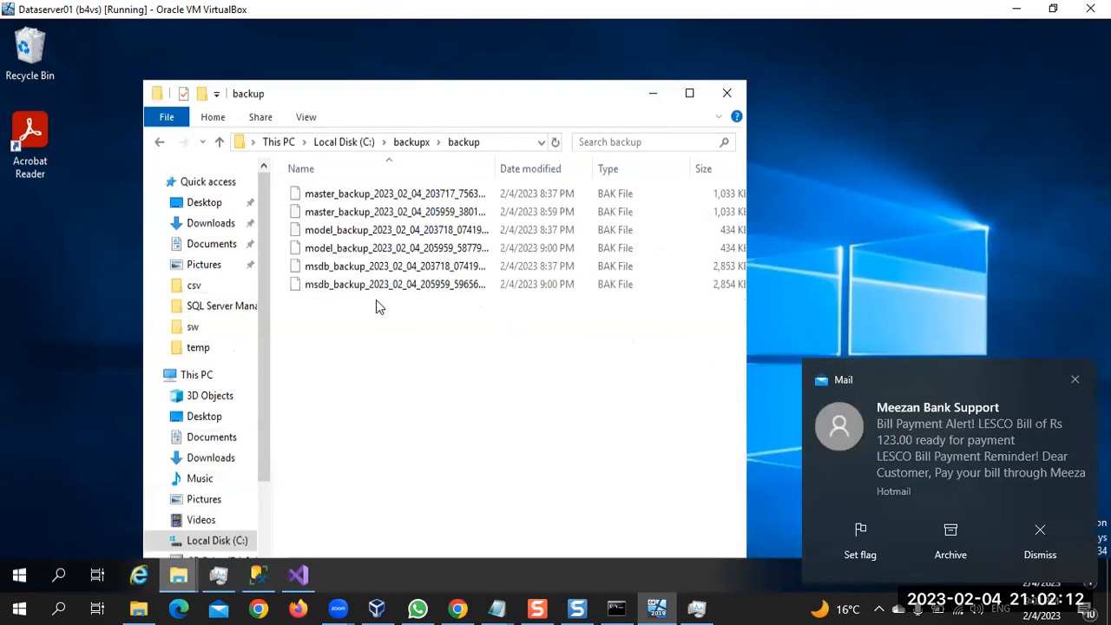
pyautogui.click(434, 249)
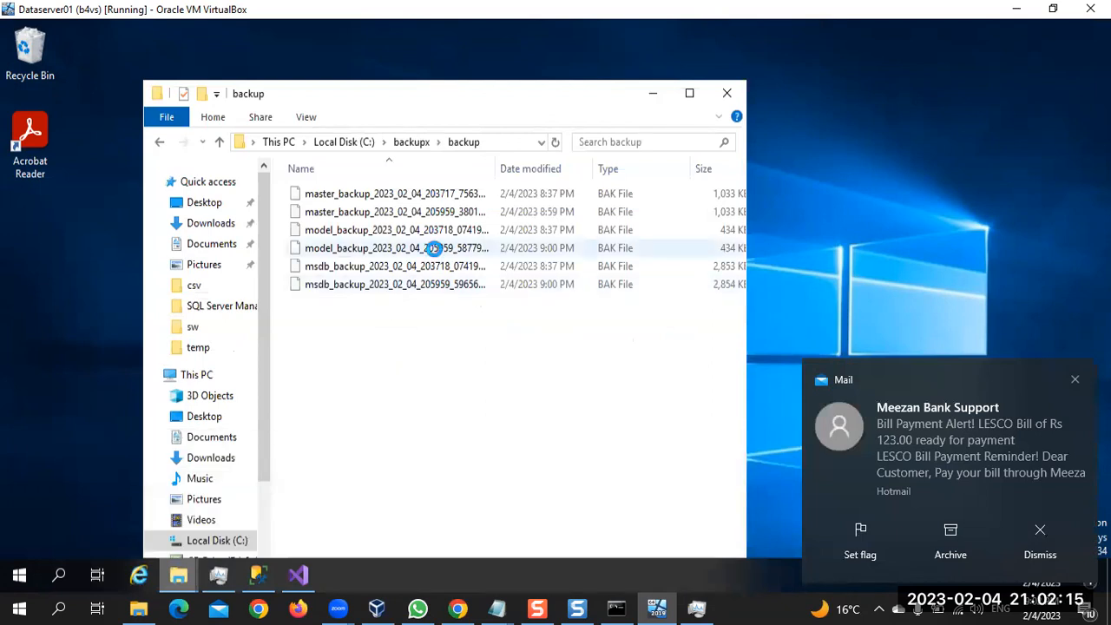
pyautogui.click(1075, 383)
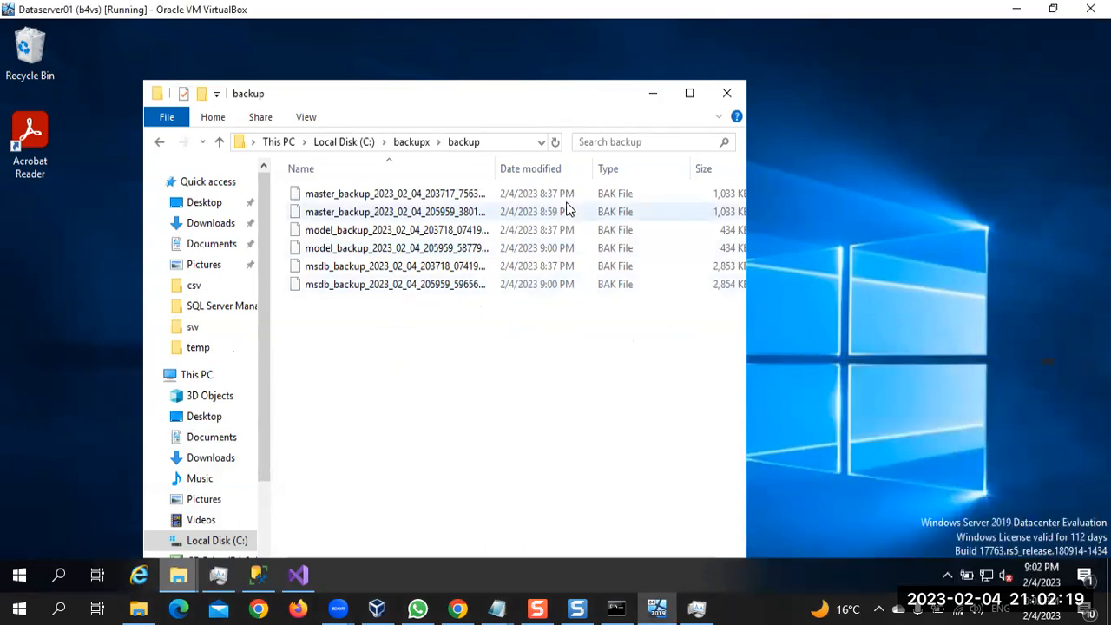
# Browse up from backup through backupx to Local Disk (C:), look in the csv folder, and go to This PC
pyautogui.click(400, 143)
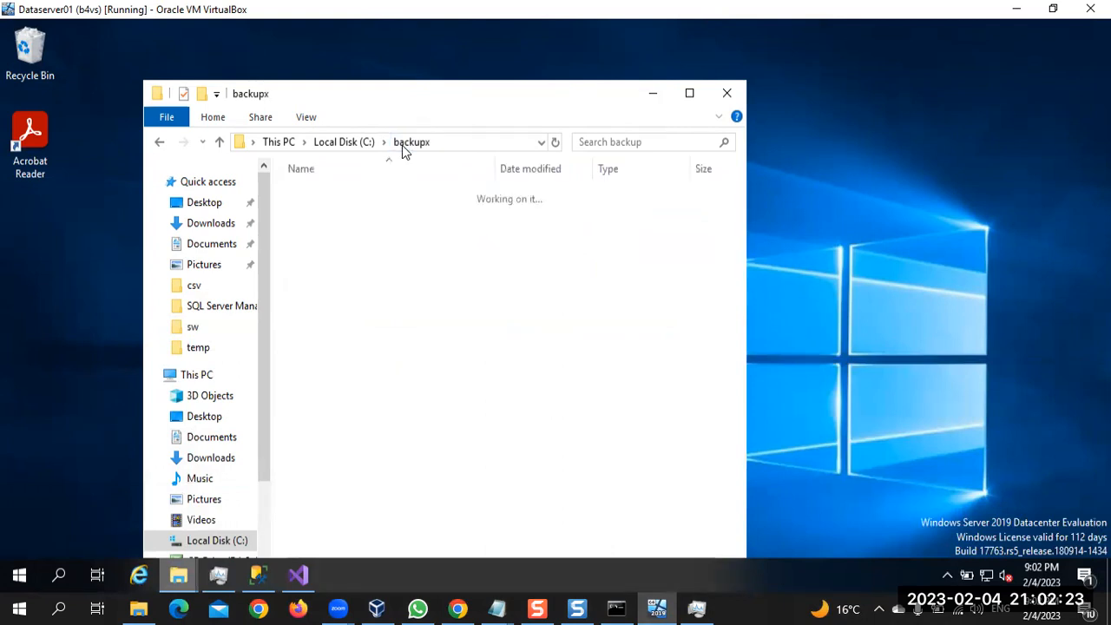
pyautogui.click(343, 141)
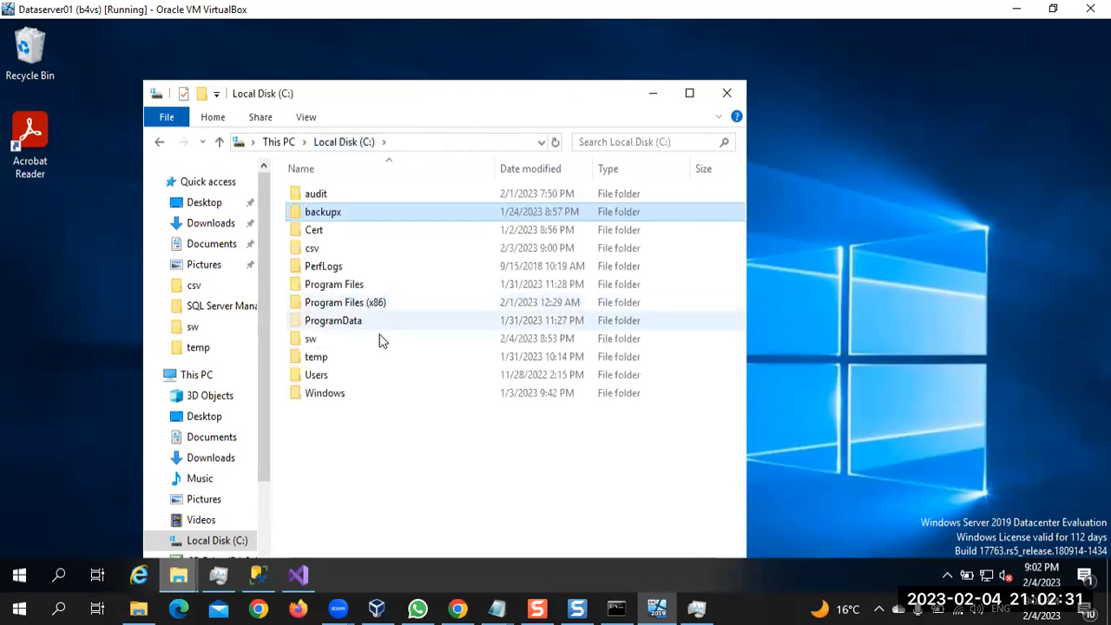
pyautogui.doubleClick(329, 249)
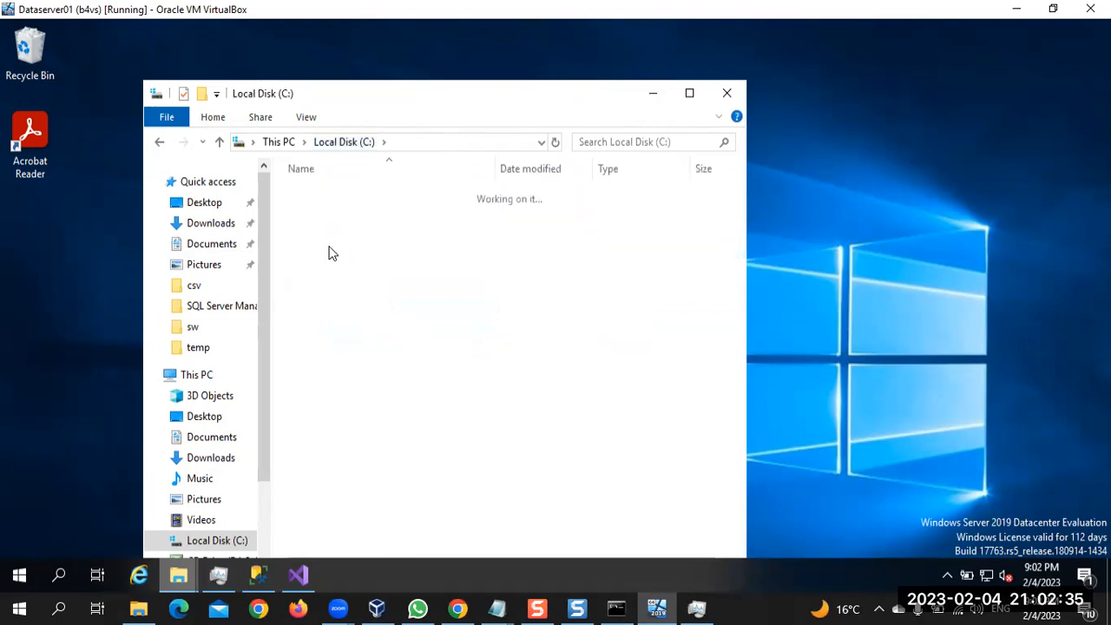
pyautogui.click(291, 144)
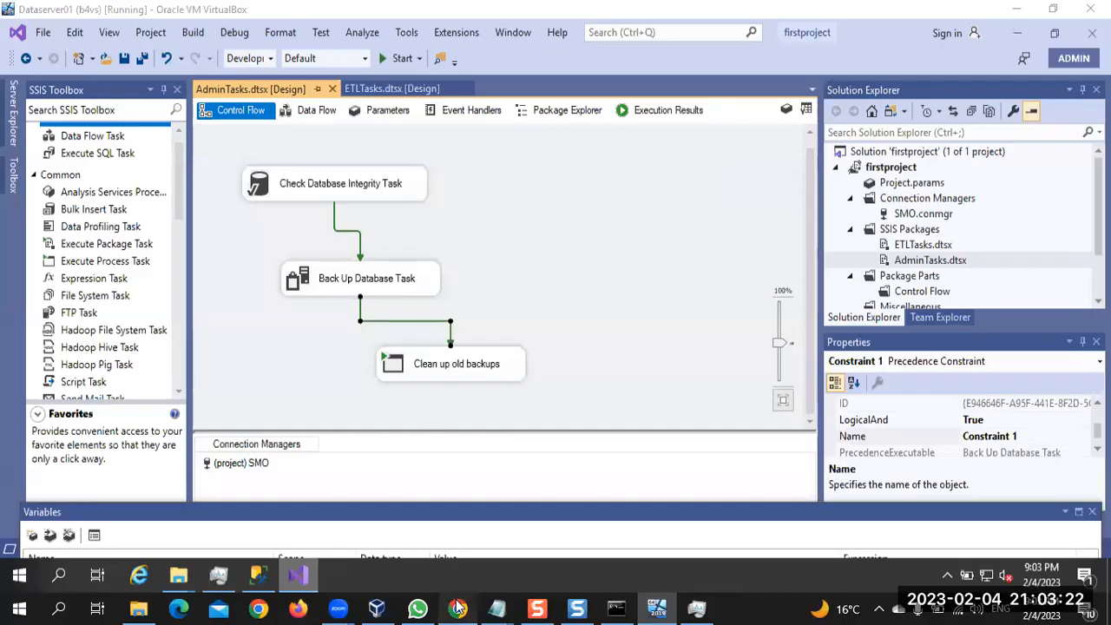
# Switch to the Pluralsight course video in Chrome, play the backup cleanup demo on from 2:07, and pause it at 2:12
pyautogui.click(458, 608)
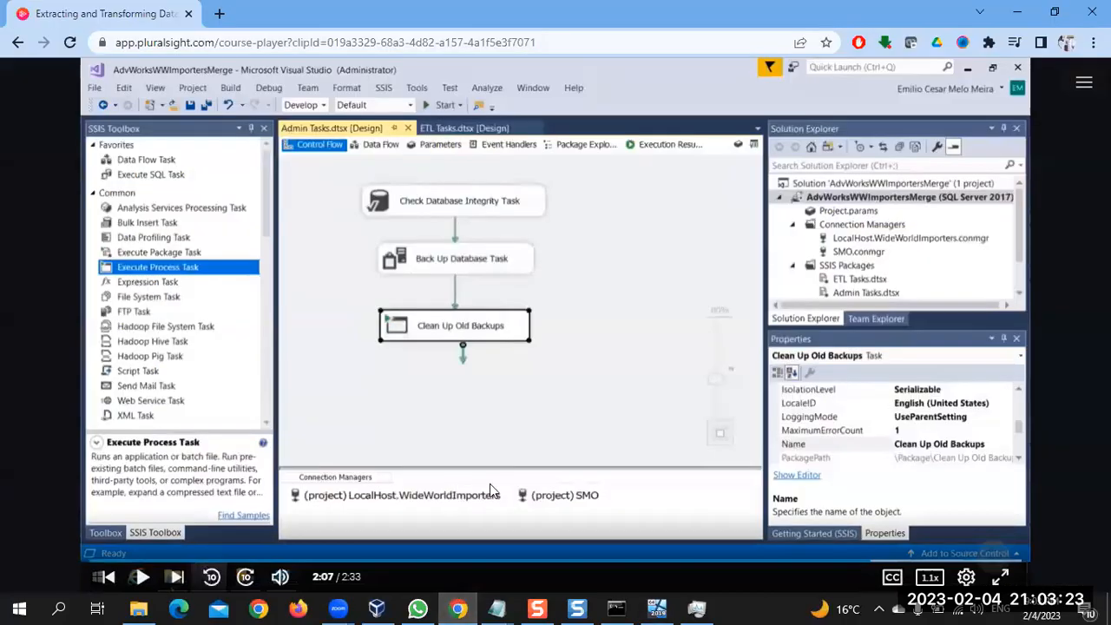
pyautogui.click(569, 393)
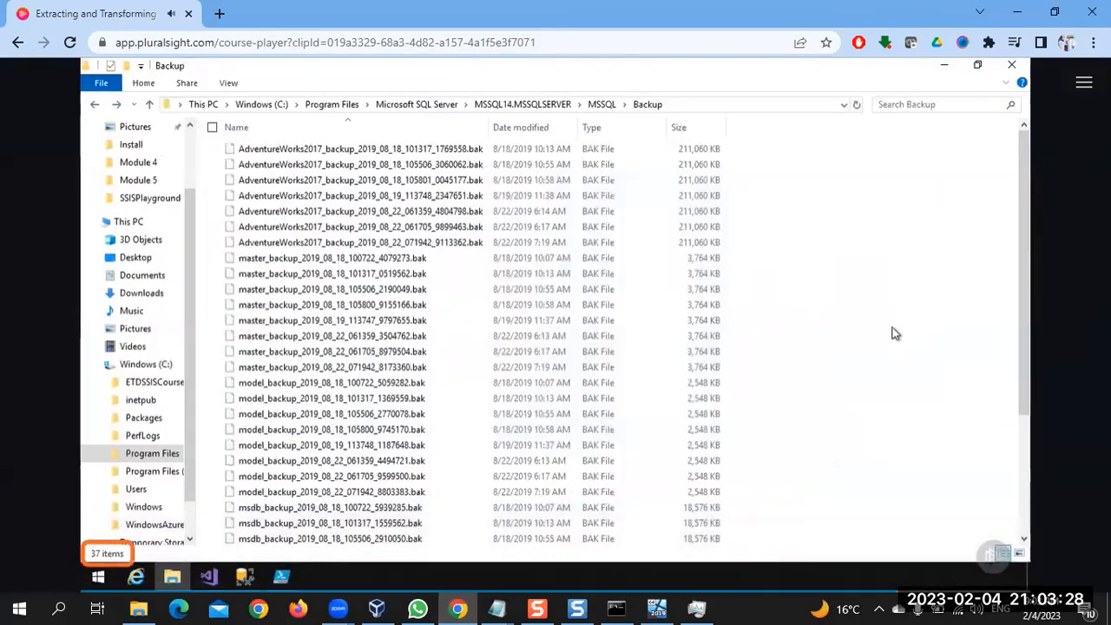
pyautogui.click(571, 398)
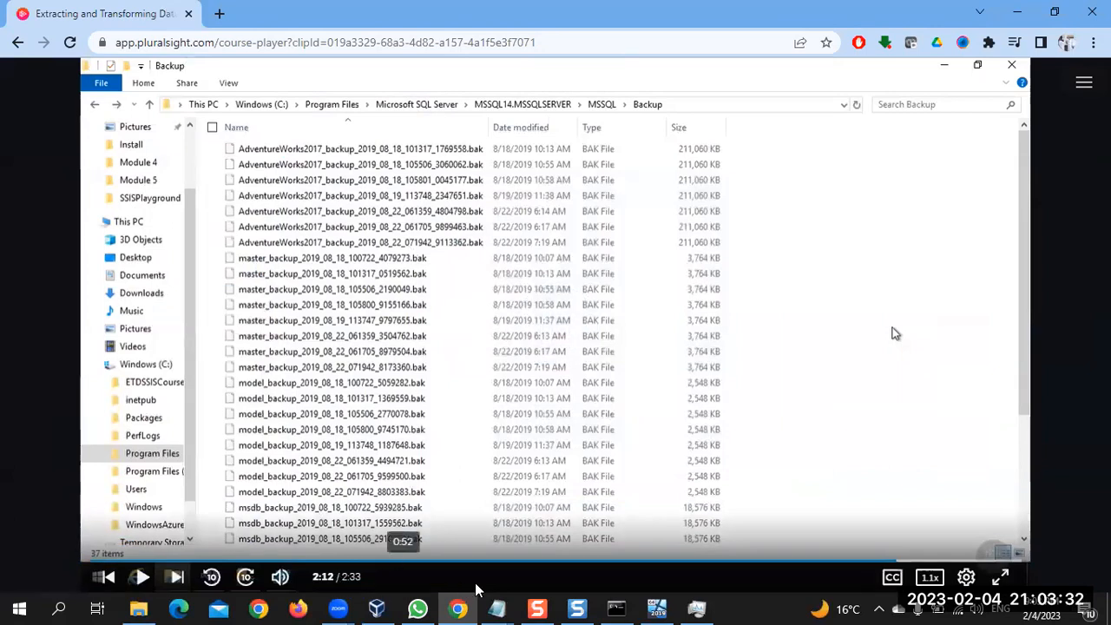
# Return to the virtual machine, open C:\backupx\backup in File Explorer, and fit the Name column to the full backup file names
pyautogui.click(657, 607)
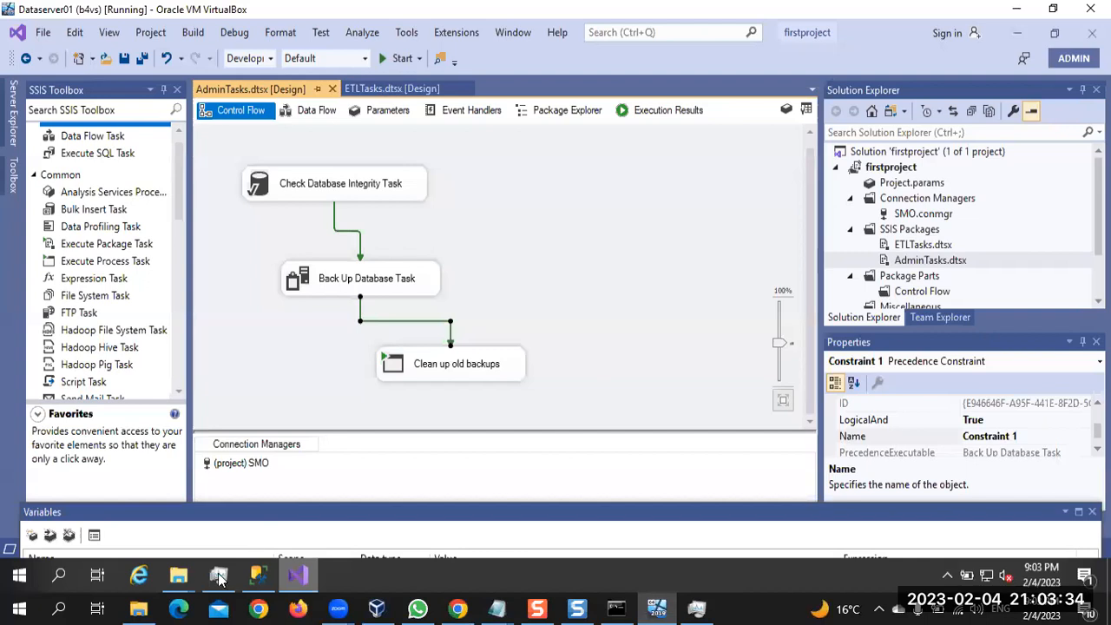
pyautogui.moveTo(178, 577)
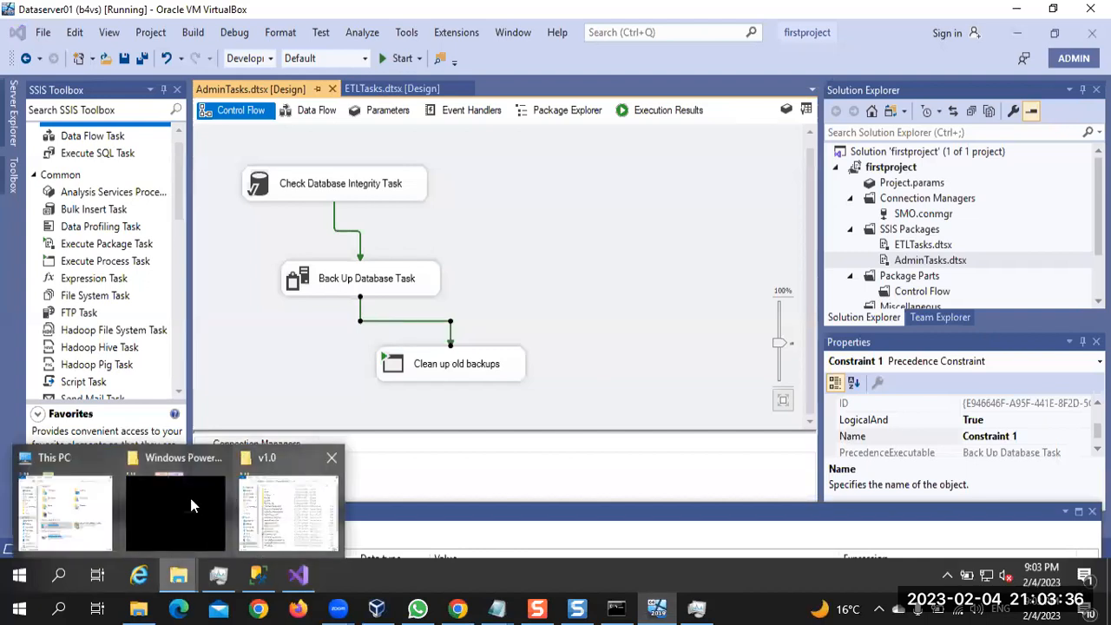
pyautogui.click(65, 512)
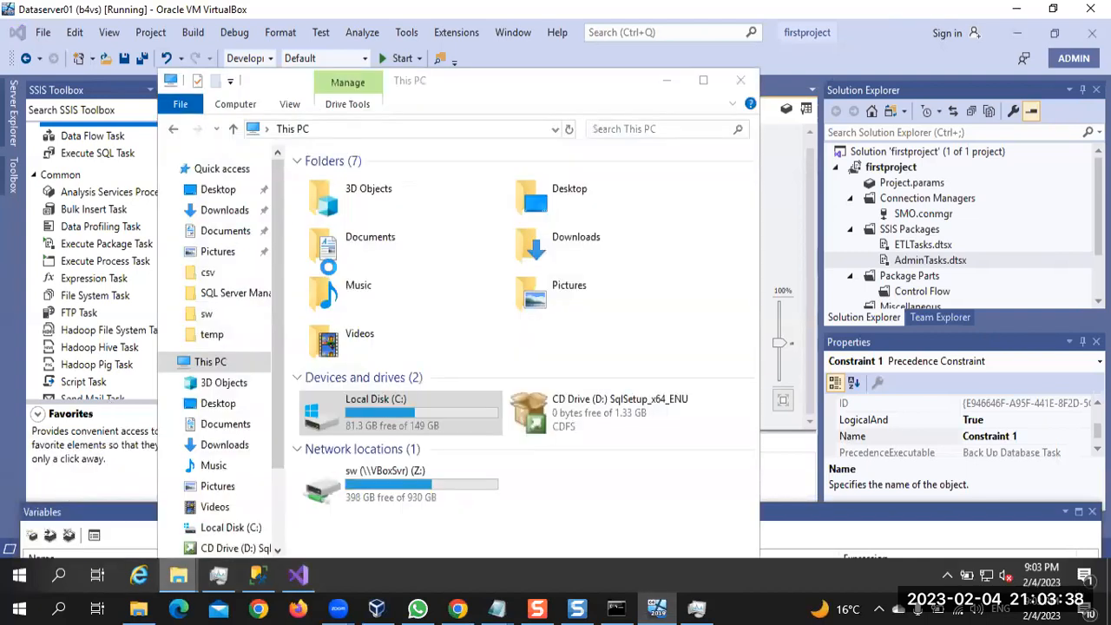
pyautogui.doubleClick(387, 409)
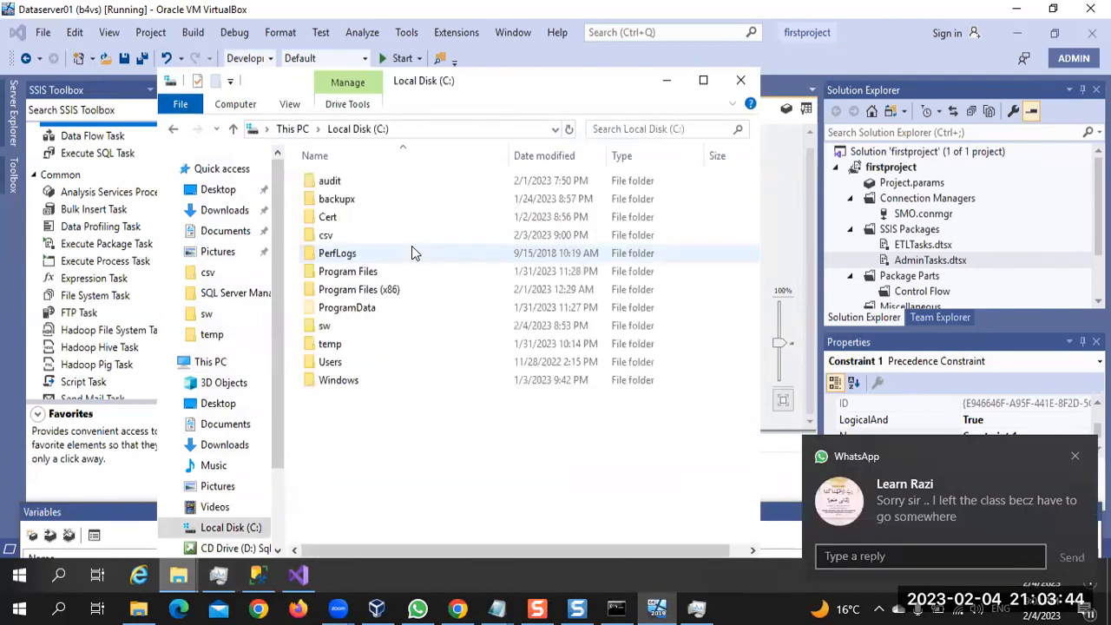
pyautogui.click(353, 199)
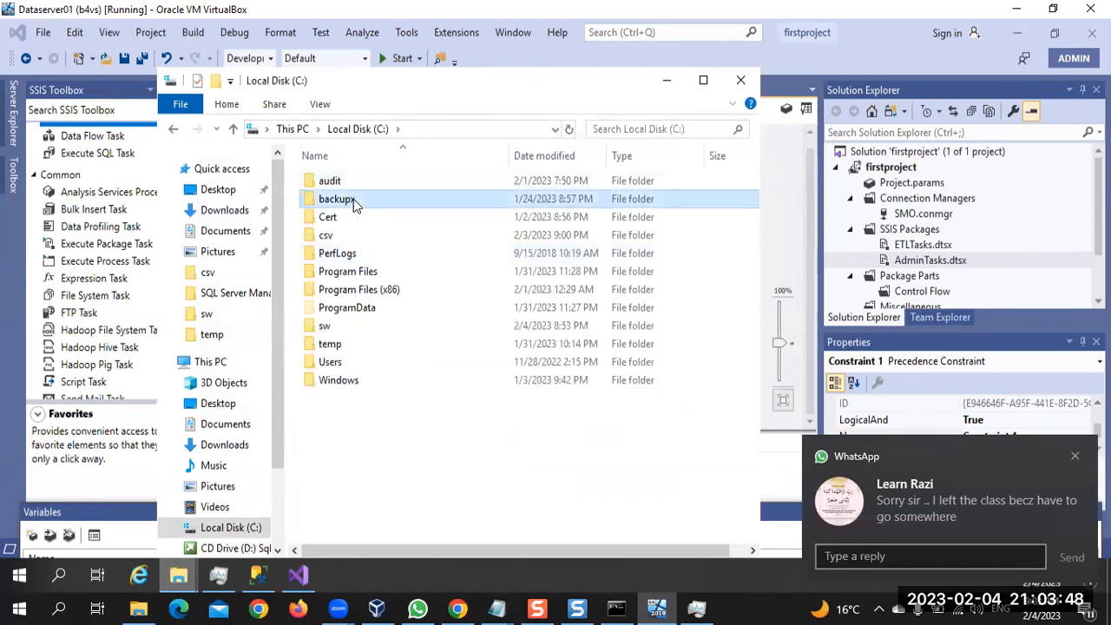
pyautogui.doubleClick(354, 199)
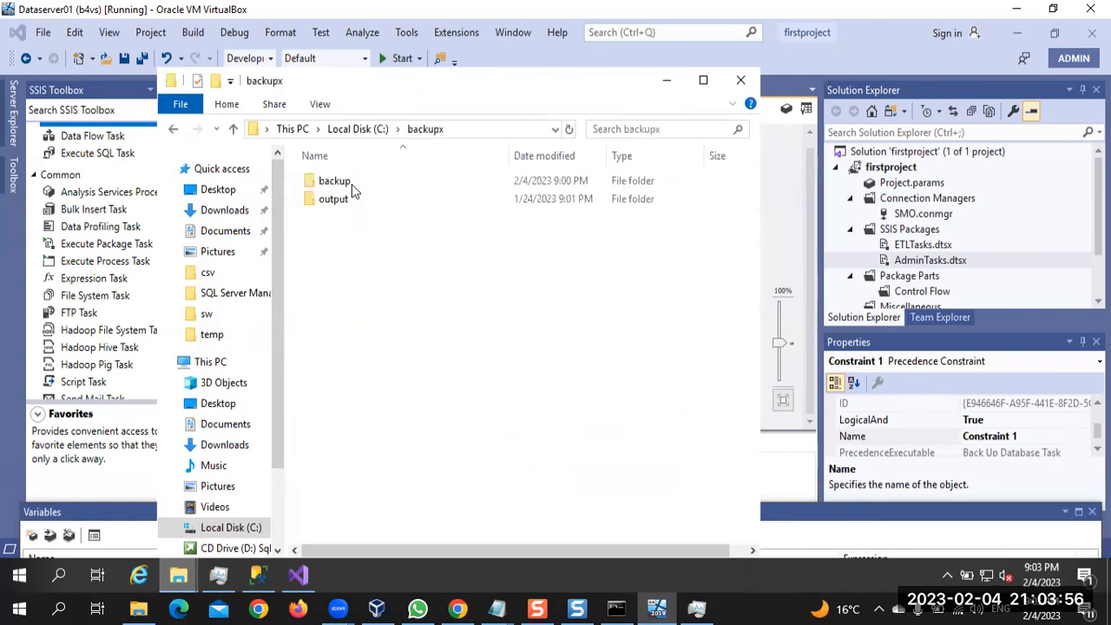
pyautogui.click(363, 181)
pyautogui.doubleClick(363, 181)
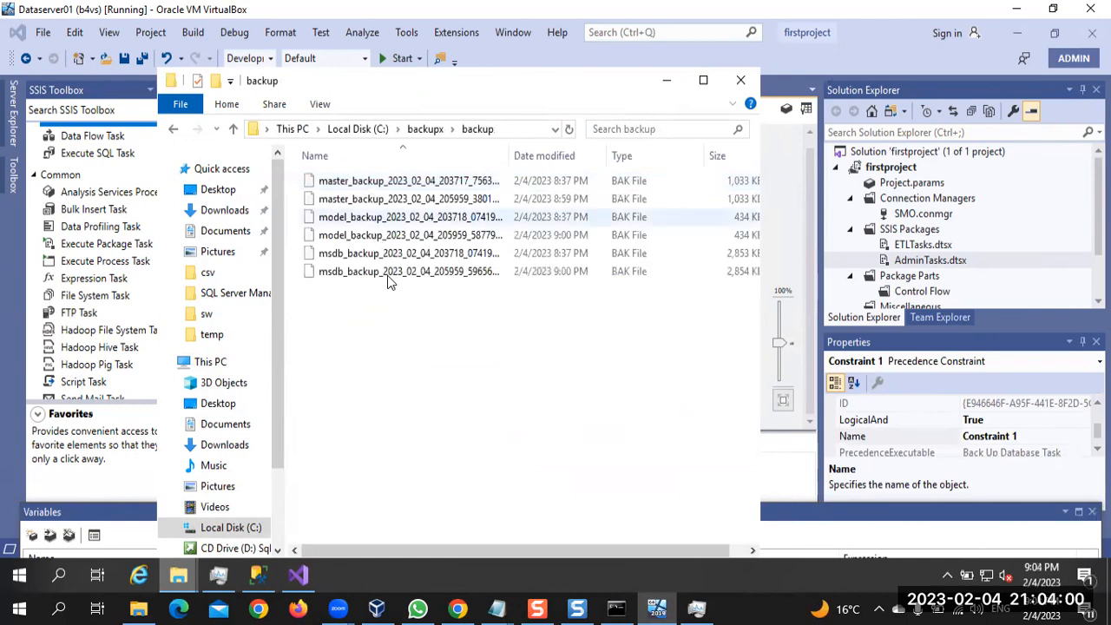
pyautogui.doubleClick(511, 162)
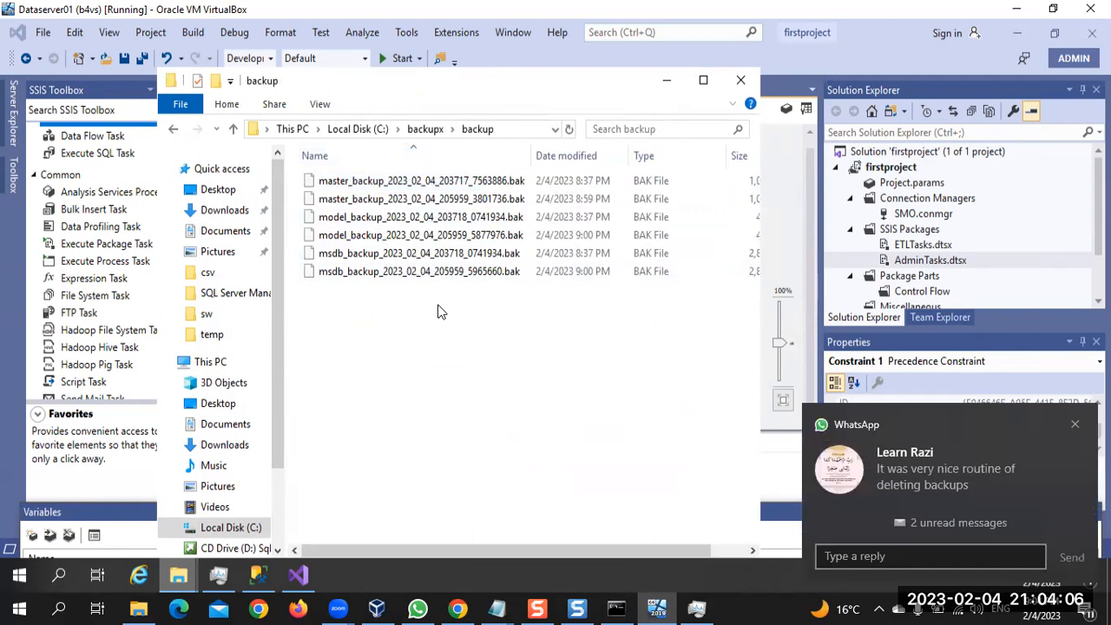
pyautogui.click(1075, 427)
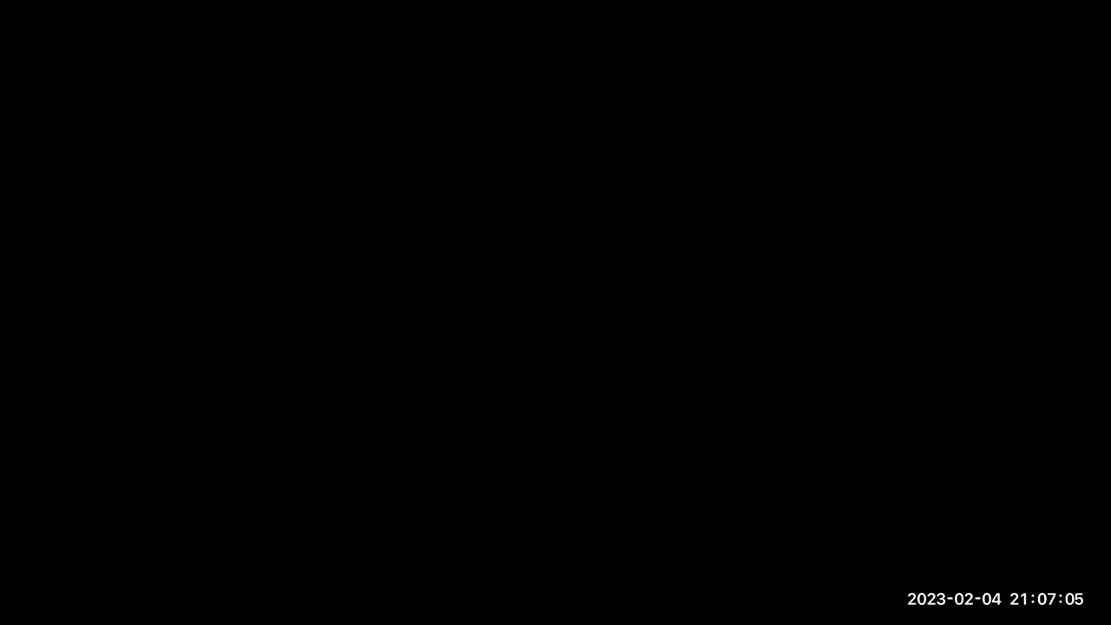
# Switch to the Pluralsight course video in Chrome and skip through its ending to the Executing Scripts clip
pyautogui.click(457, 608)
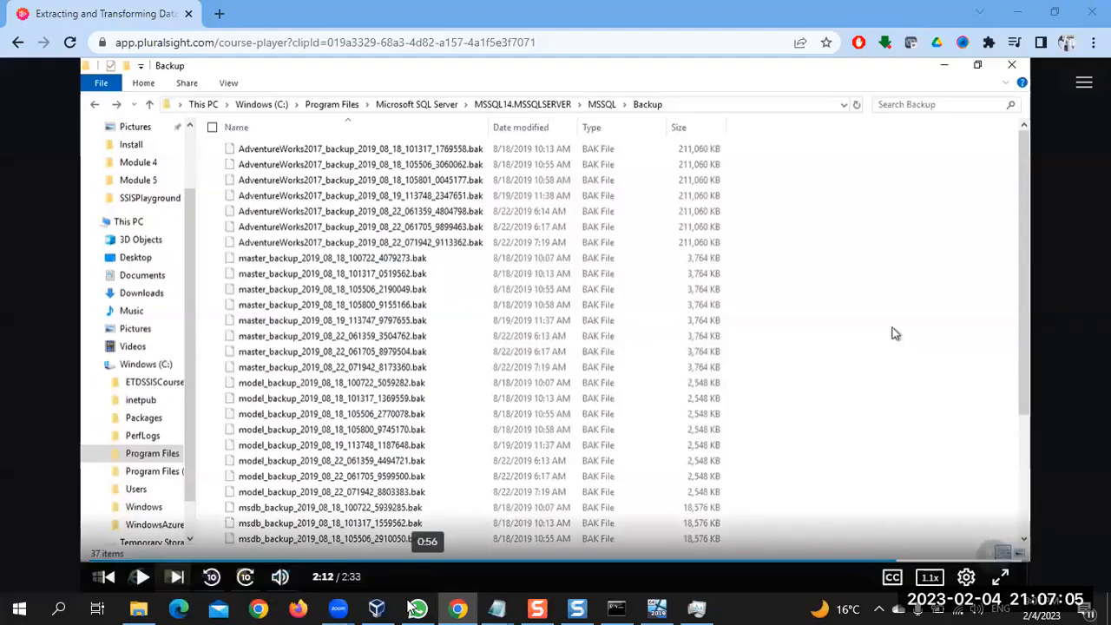
pyautogui.click(464, 608)
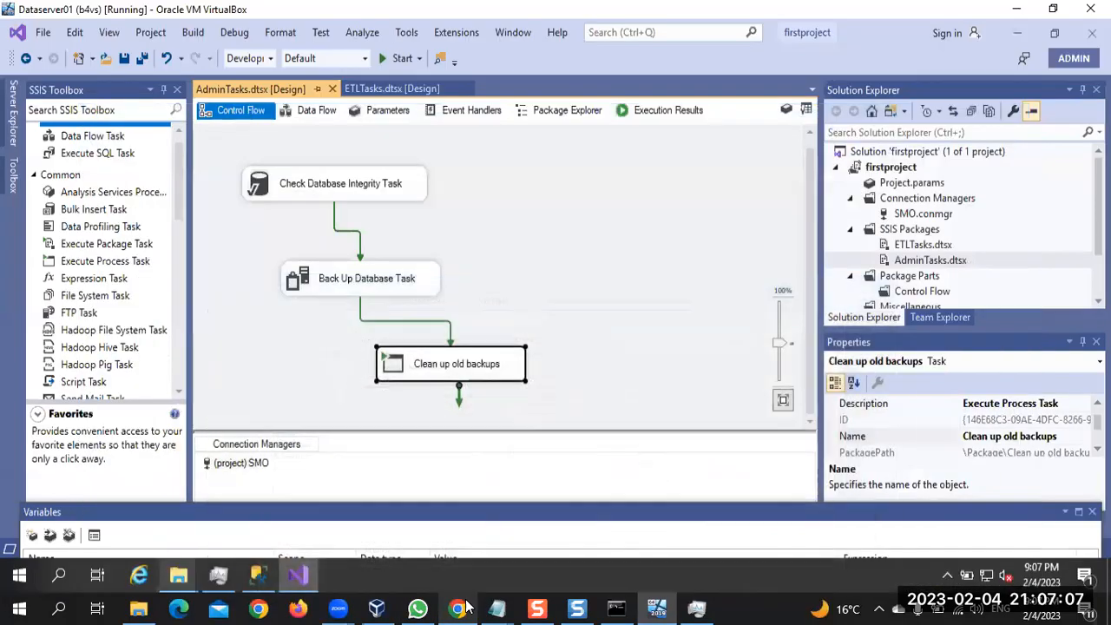
pyautogui.click(460, 608)
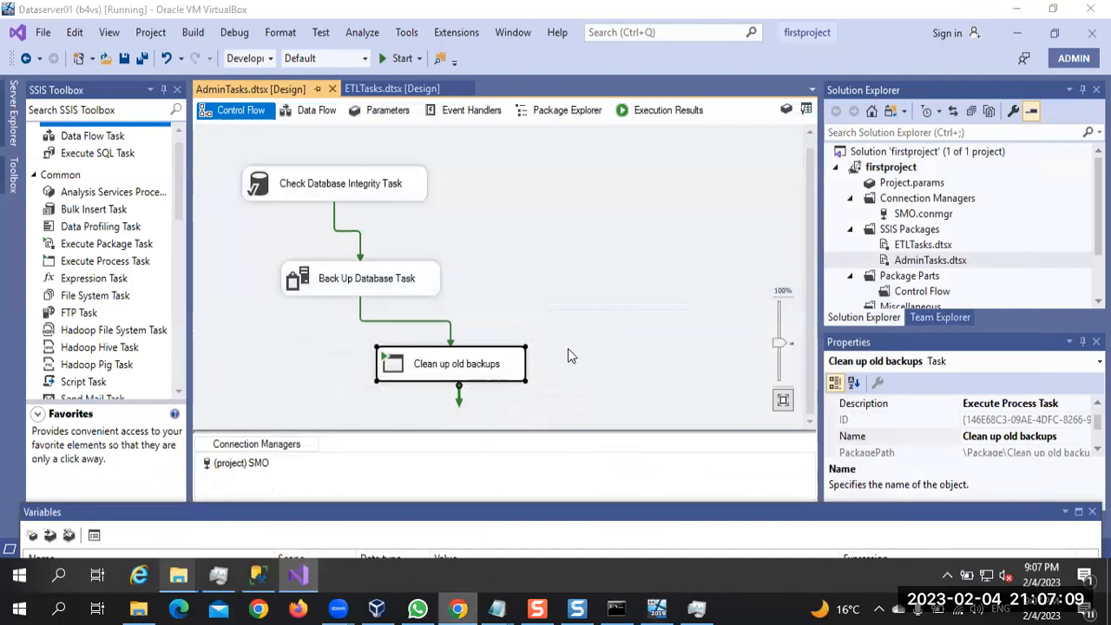
pyautogui.click(579, 349)
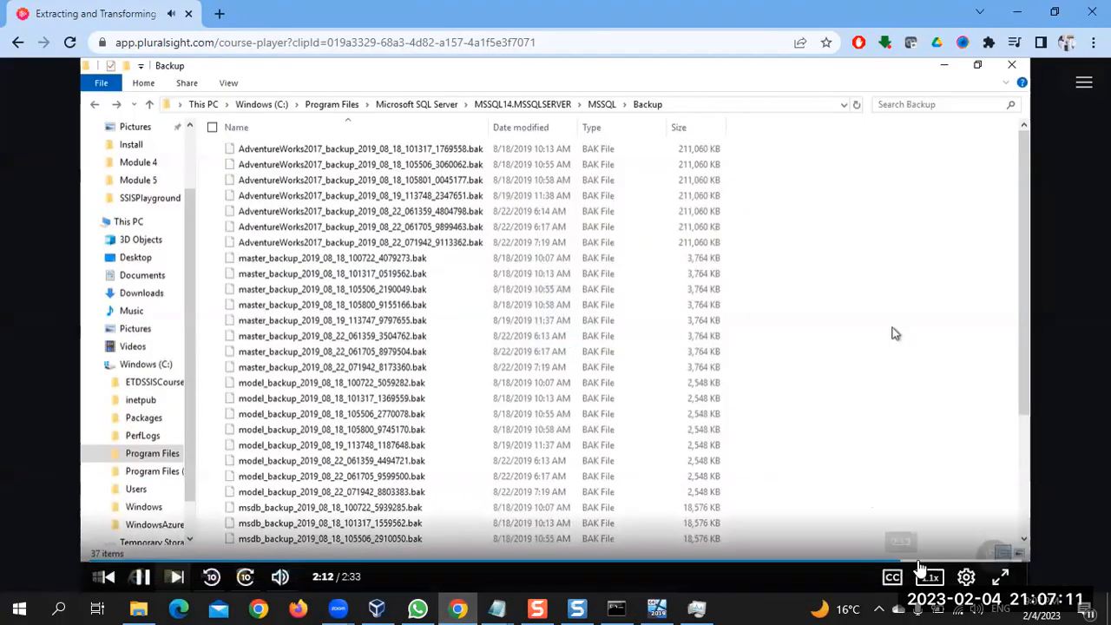
pyautogui.click(929, 562)
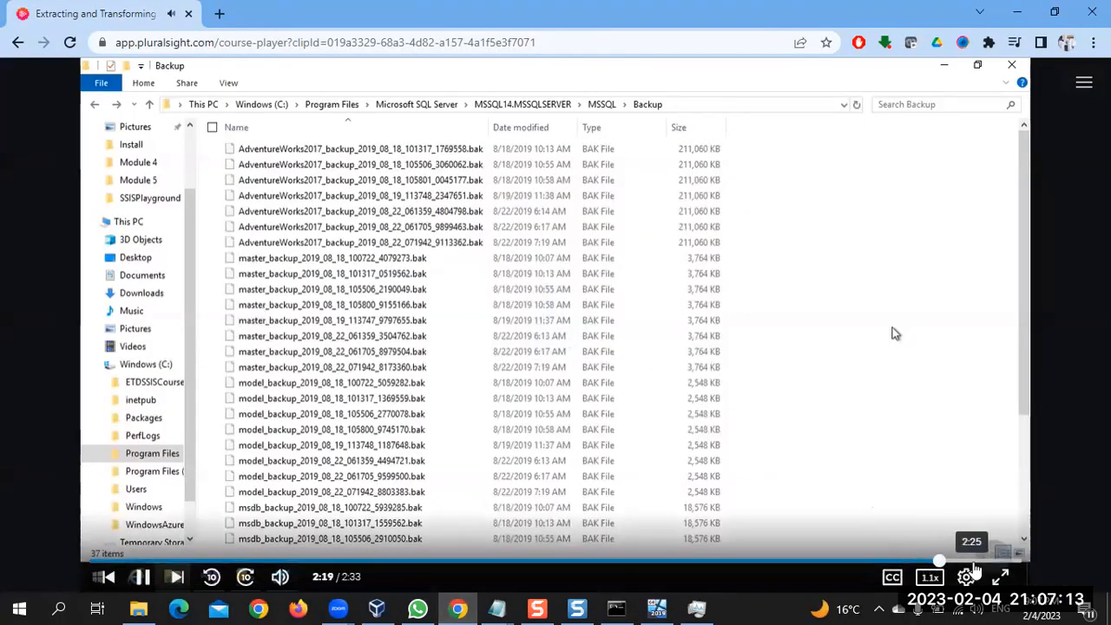
pyautogui.click(972, 564)
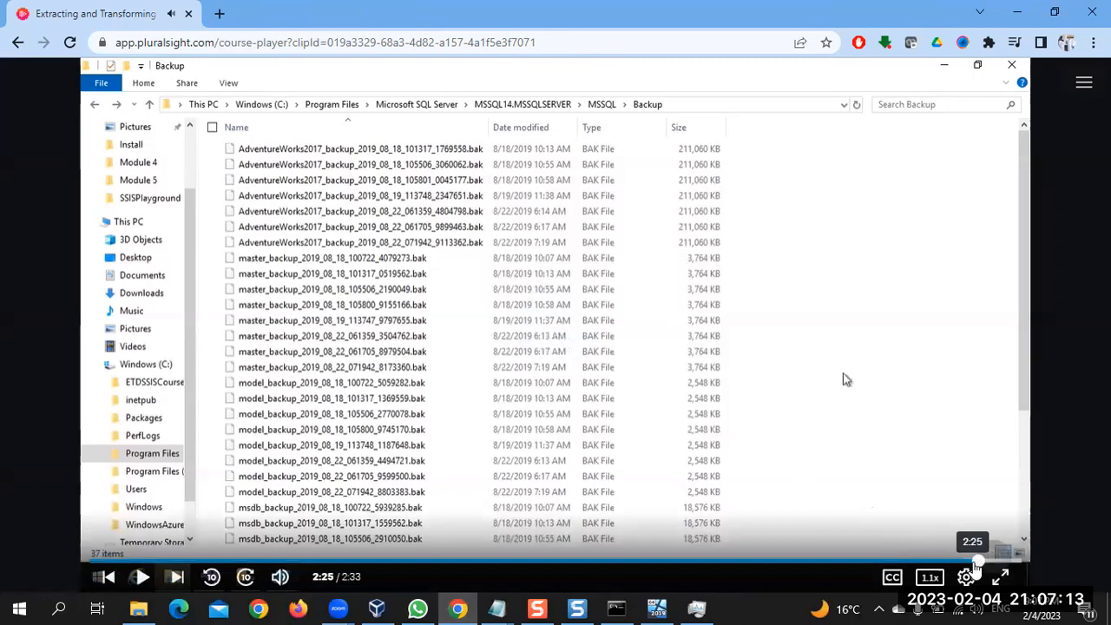
pyautogui.click(1005, 562)
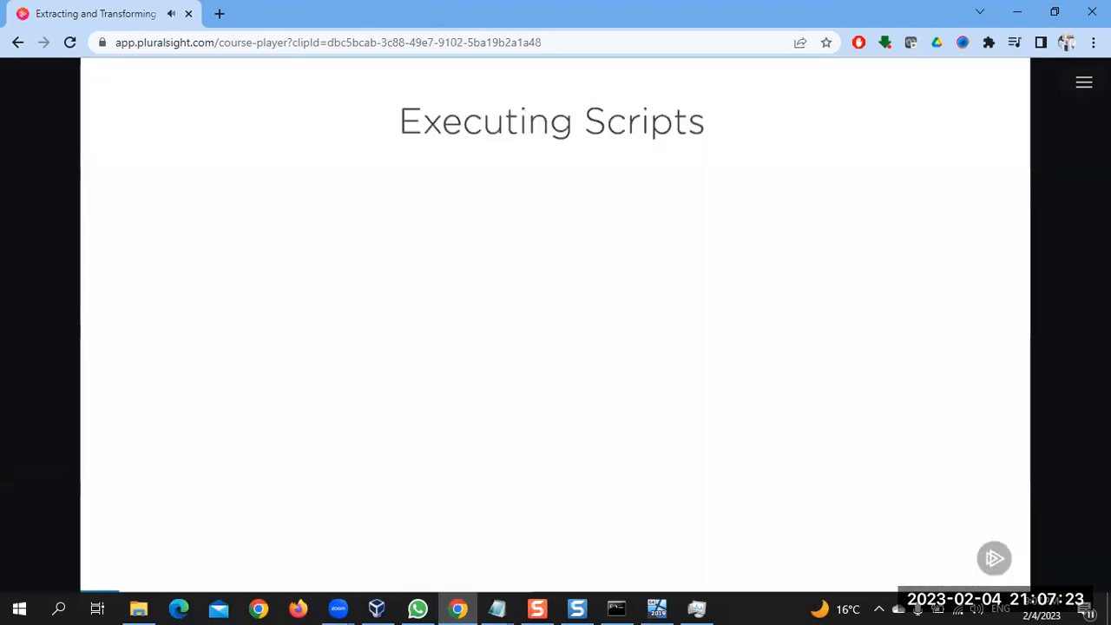
pyautogui.moveTo(704, 327)
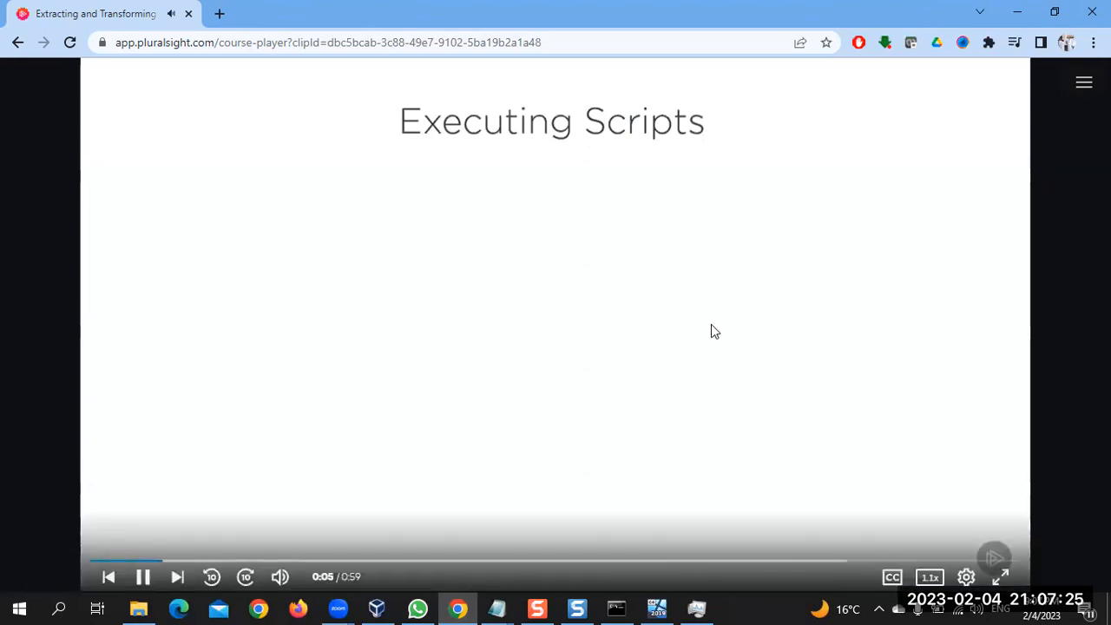